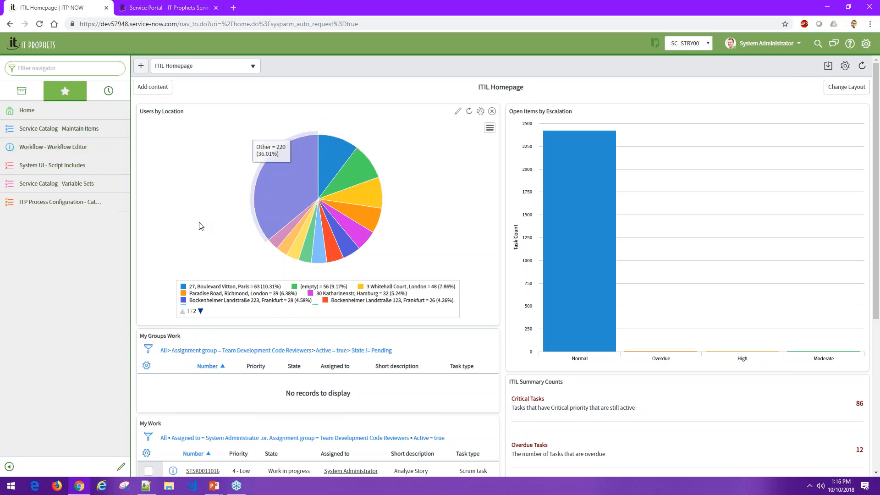
- Open the Request Coffee!! catalog item through Order Something in the service portal and review its description
left_click(189, 9)
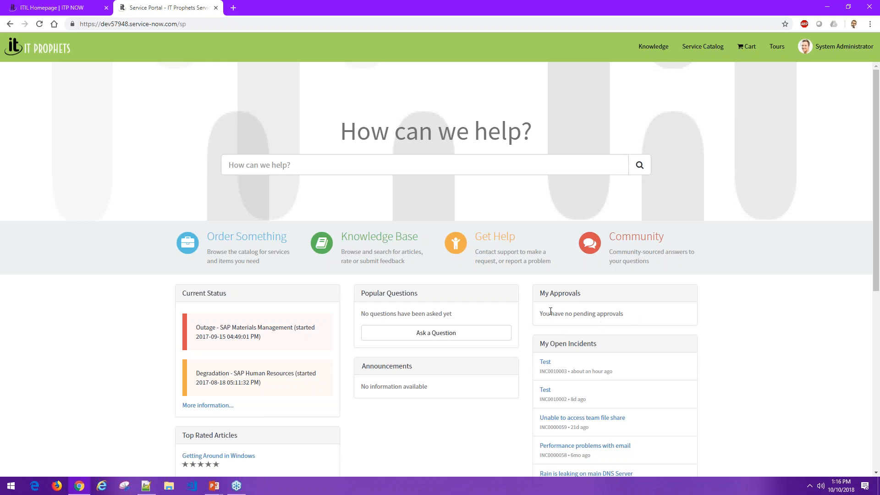
left_click(262, 246)
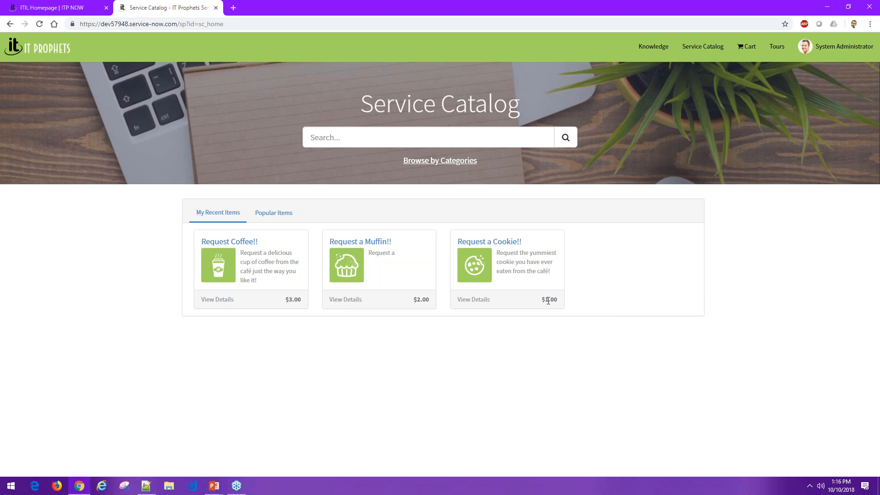
left_click(270, 264)
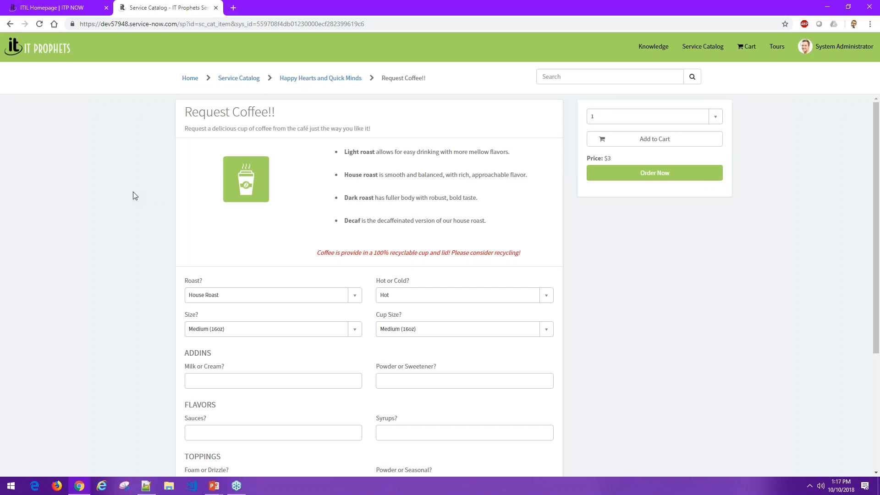
scroll(112, 181, "down", 2)
scroll(108, 169, "up", 2)
left_click_drag(524, 254, 373, 254)
left_click(373, 254)
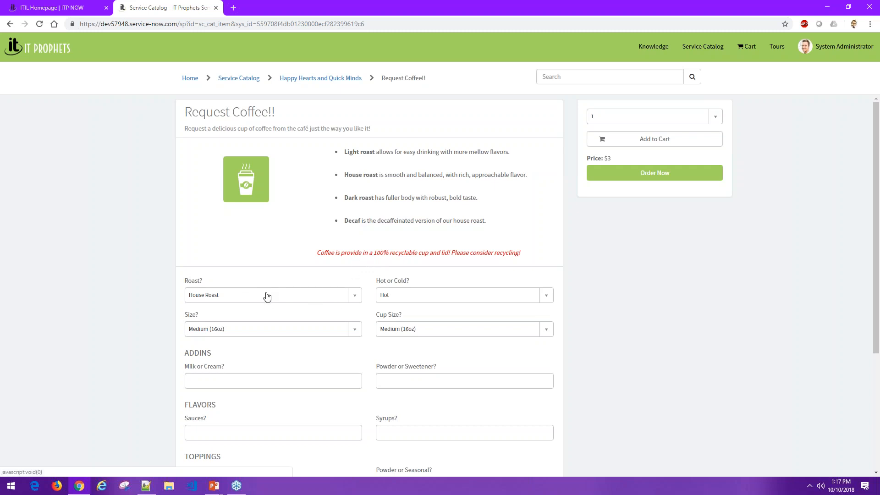
- Set the roast to Light Roast, and switch the Hot or Cold choice to Cold and back to Hot
scroll(267, 294, "down", 1)
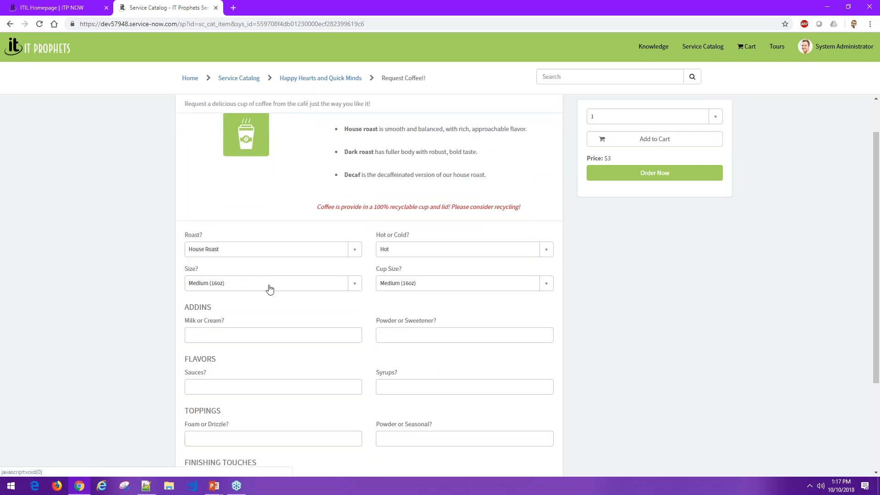
left_click(244, 252)
left_click(231, 305)
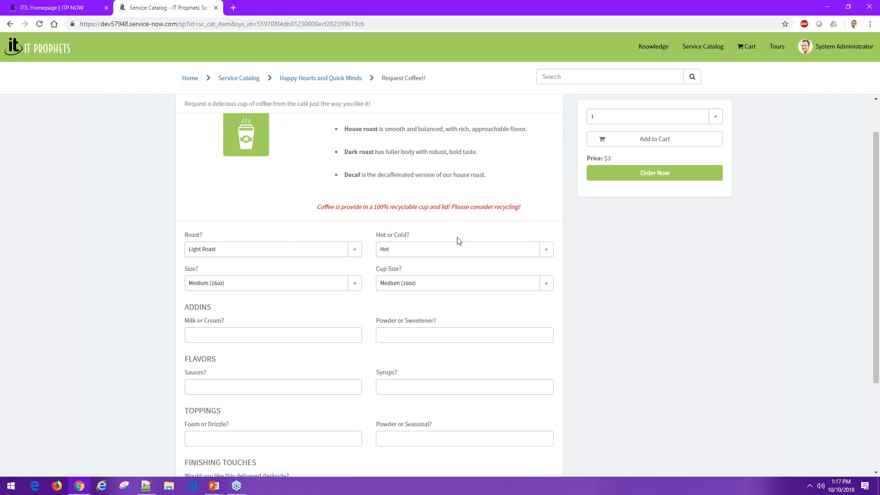
left_click(397, 250)
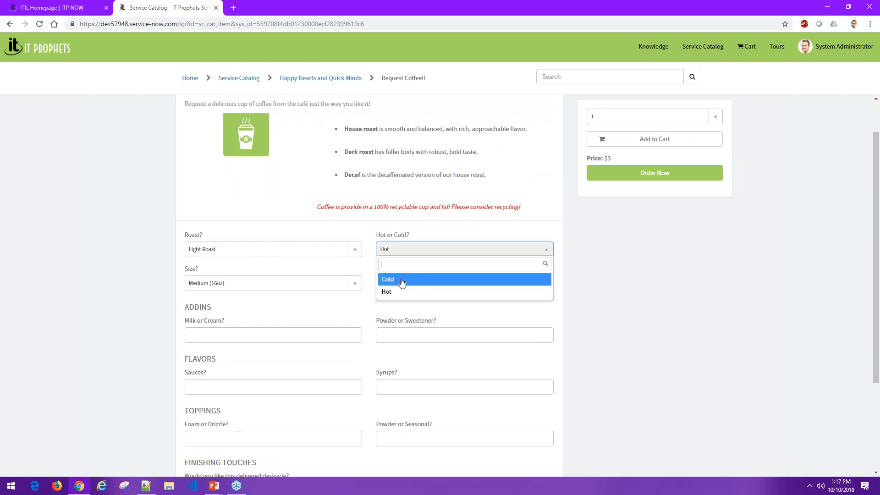
left_click(401, 281)
left_click(413, 250)
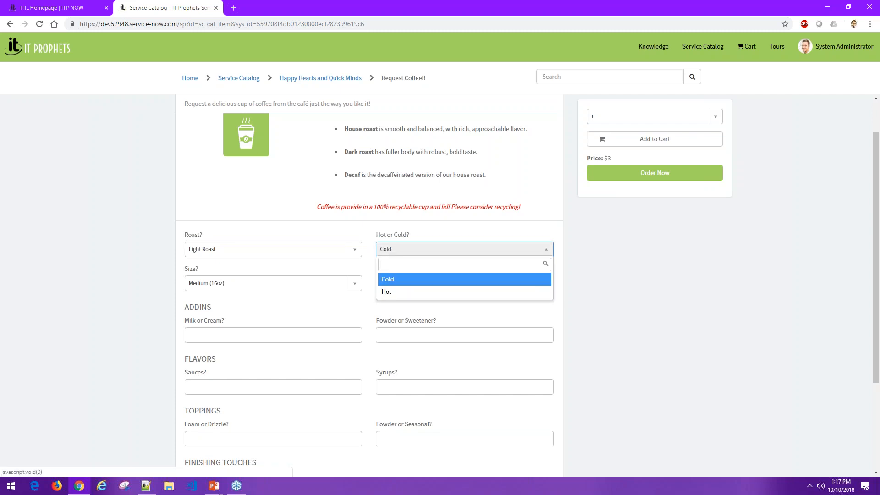
left_click(400, 293)
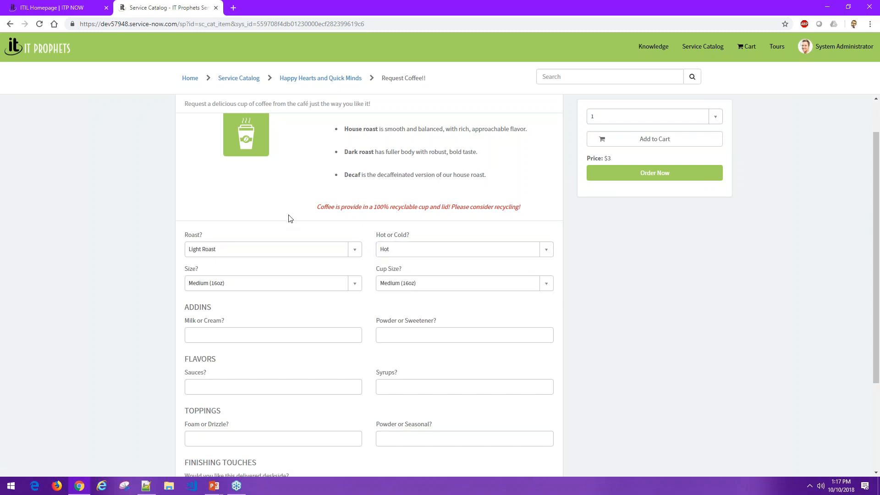
- Try the Large (20oz) coffee size, and set the size to X-Large (24oz)
scroll(271, 273, "down", 1)
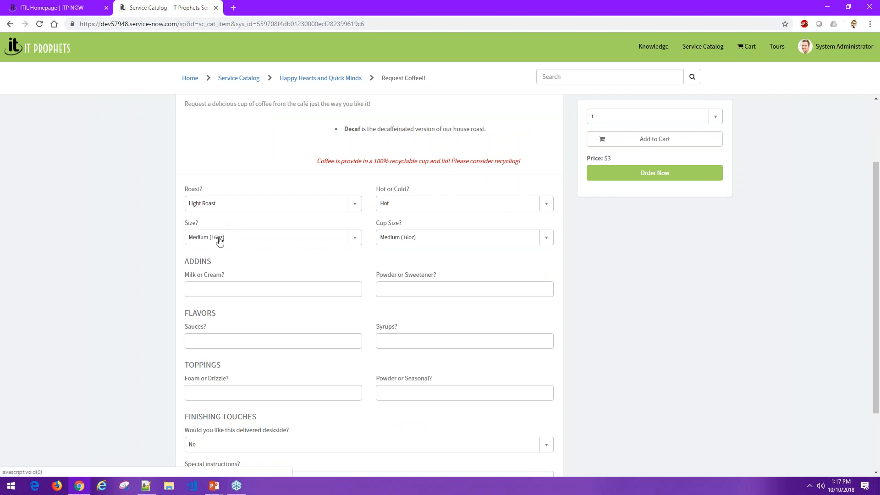
left_click(219, 241)
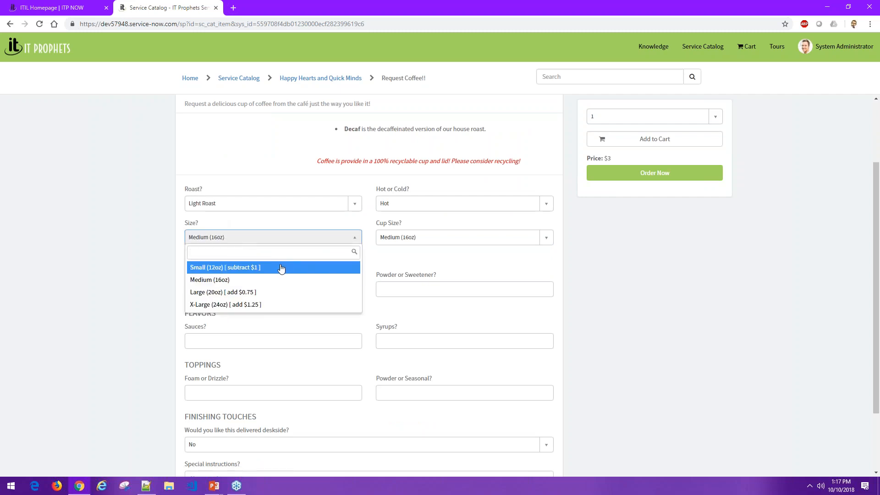
left_click(264, 293)
left_click(271, 240)
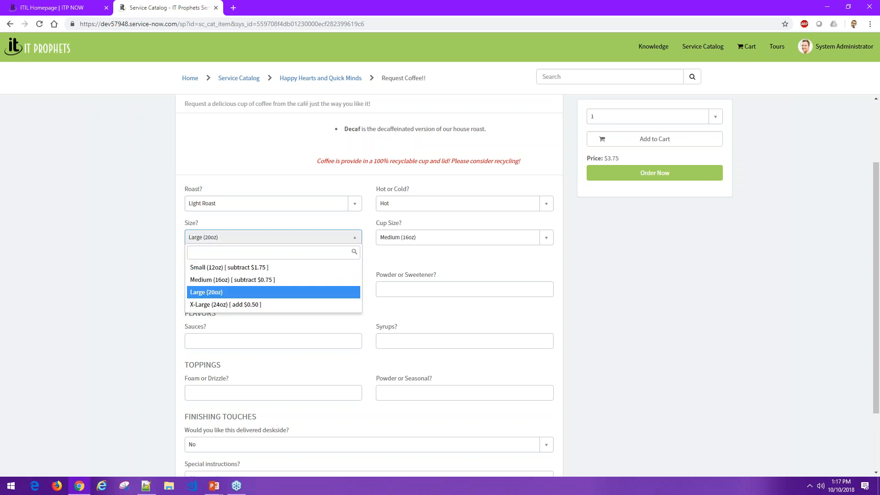
left_click(273, 305)
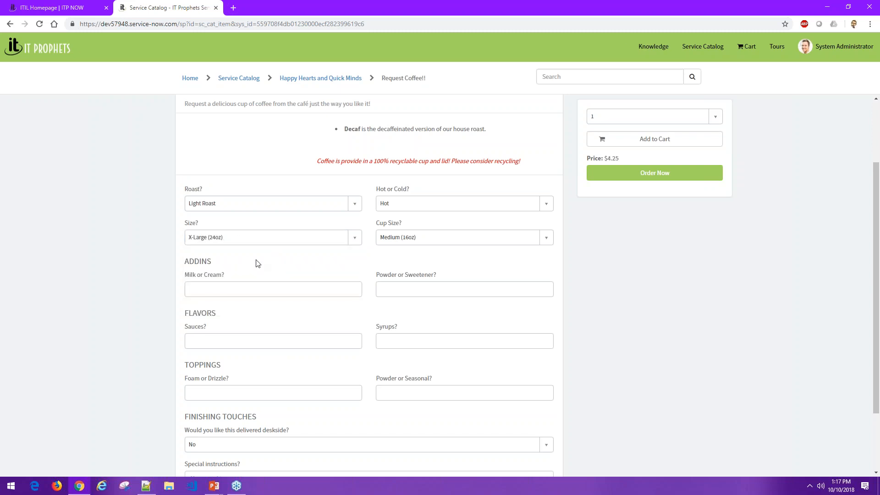
- Set the cup size to ITP Collectors Mug (24oz) and check the item's price
left_click(428, 238)
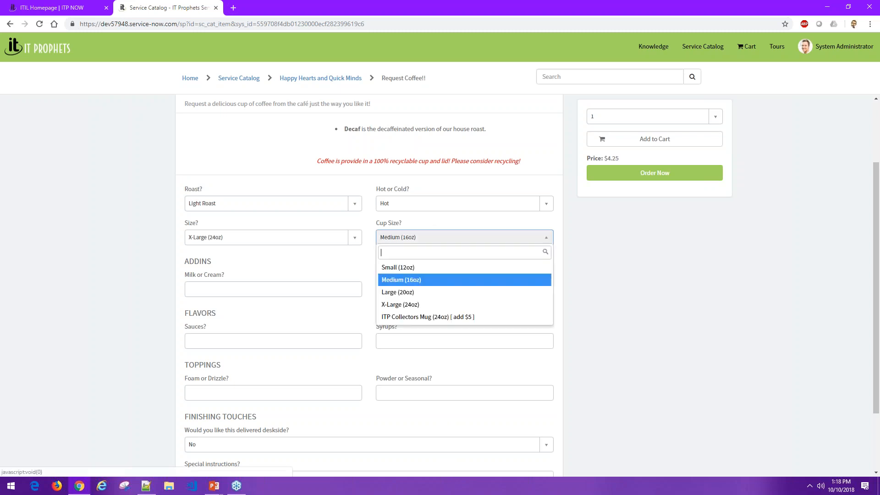
left_click(449, 317)
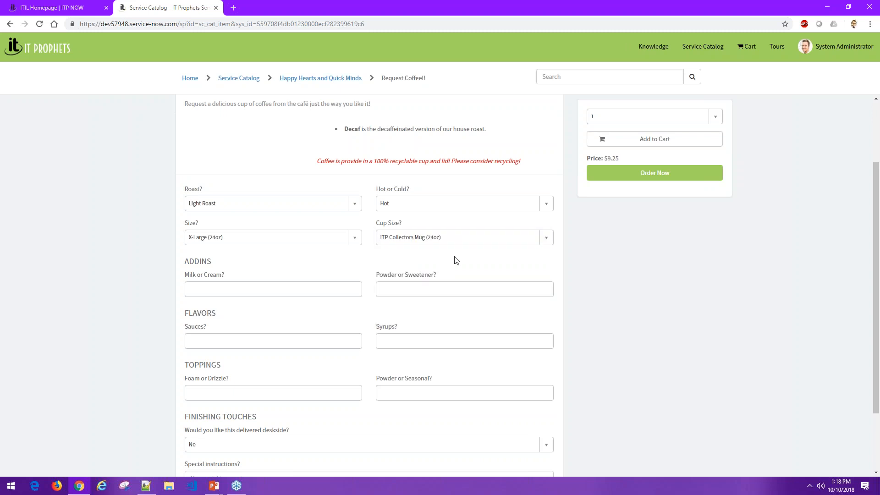
left_click(460, 236)
left_click(460, 317)
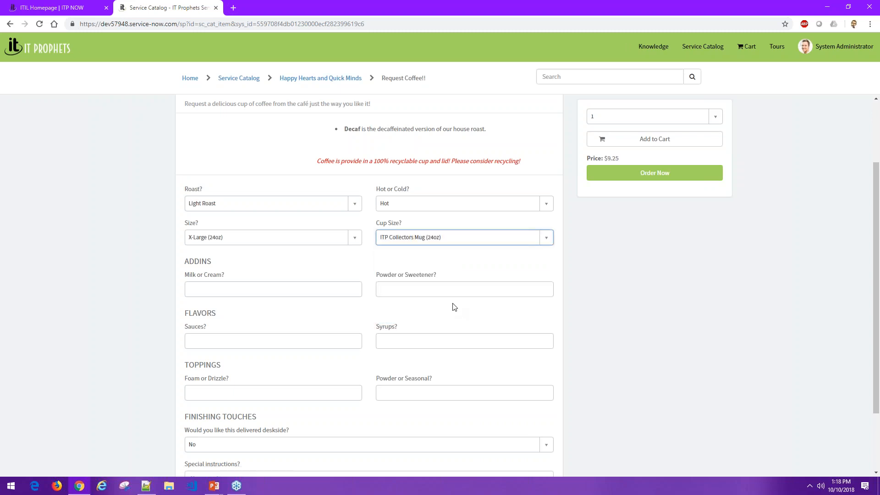
left_click_drag(615, 158, 600, 158)
- Add Nonfat Milk as a milk or cream add-in and set its splash to Extra
scroll(412, 251, "down", 1)
left_click(269, 216)
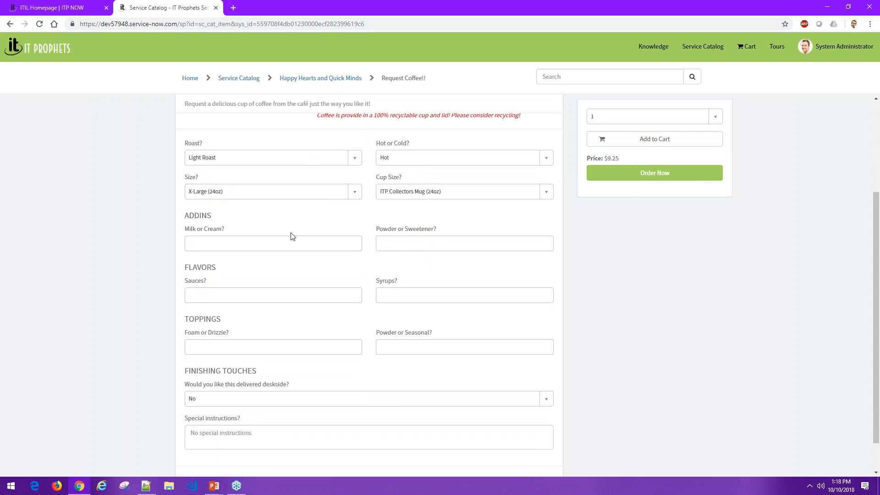
left_click(263, 244)
scroll(288, 262, "down", 2)
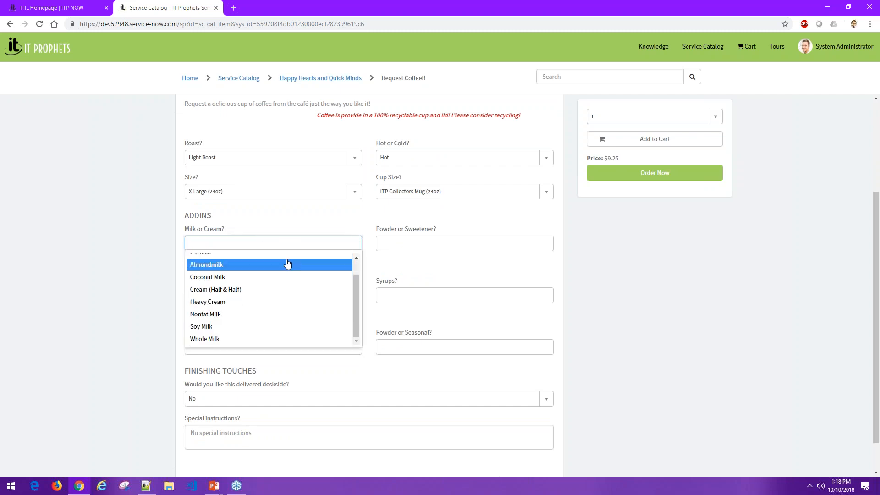
scroll(269, 323, "up", 2)
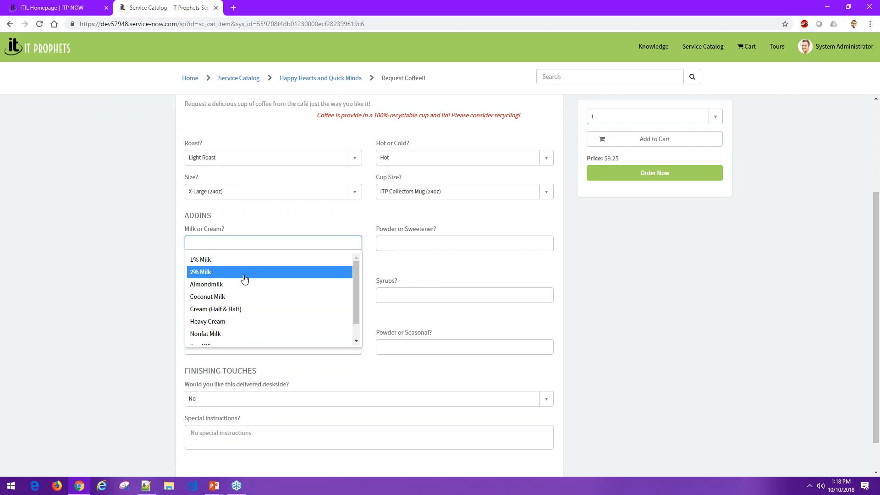
scroll(243, 303, "down", 1)
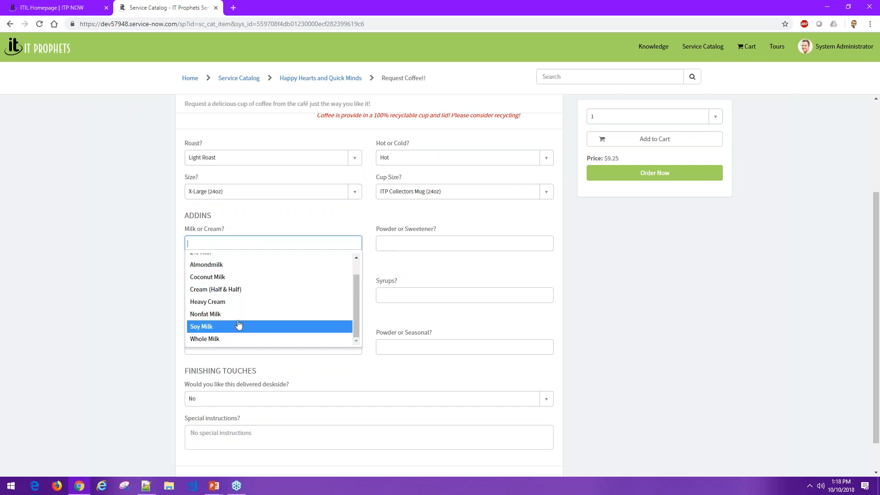
left_click(238, 316)
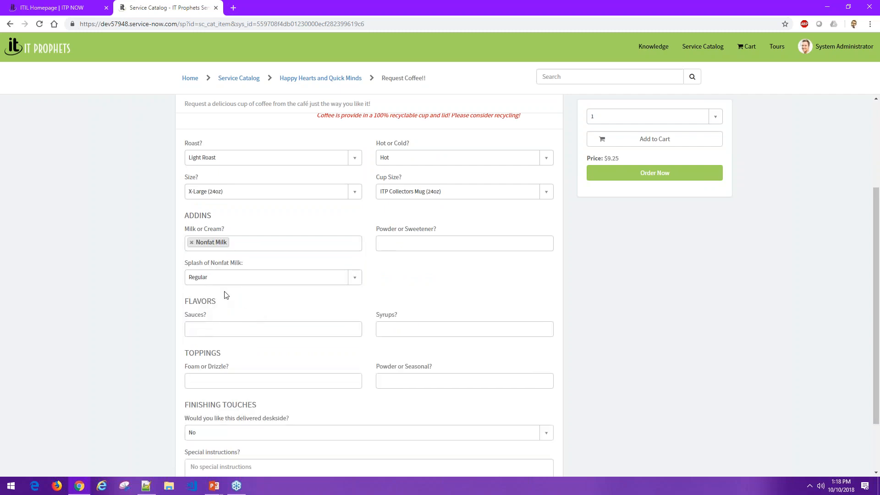
left_click(214, 282)
left_click(210, 333)
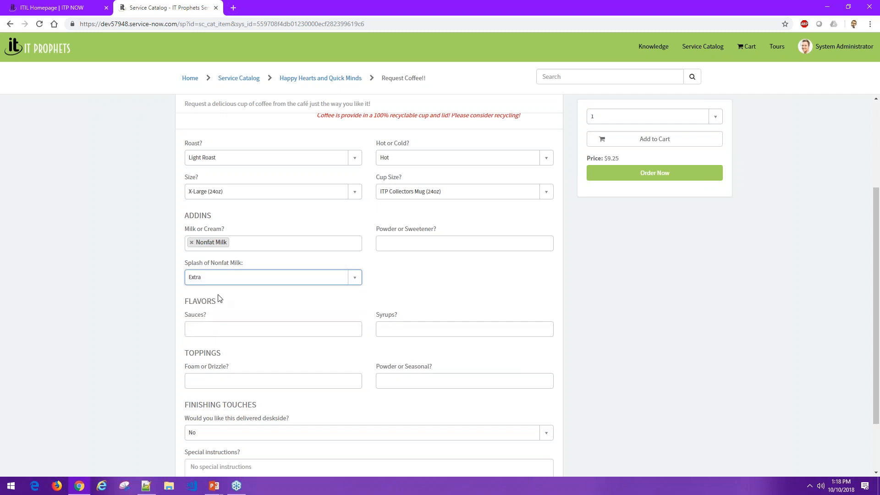
- Add Heavy Cream with a Light splash, and choose Splenda as the powder or sweetener
left_click(232, 243)
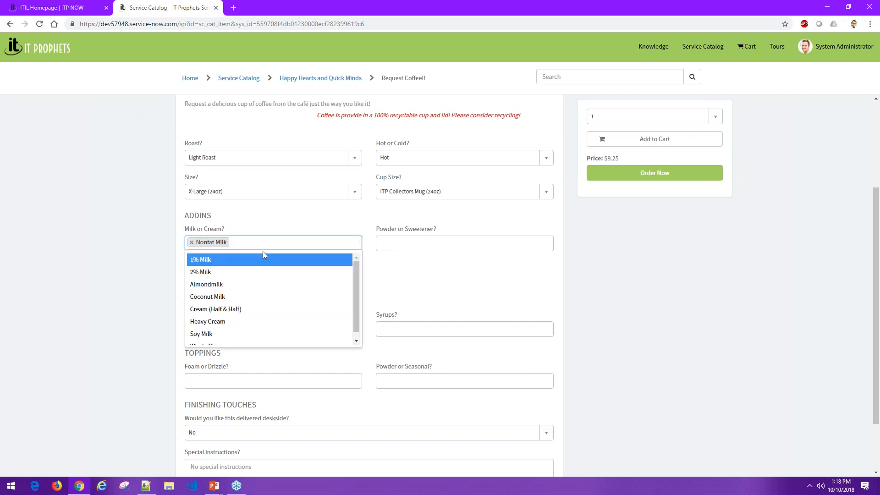
left_click(236, 322)
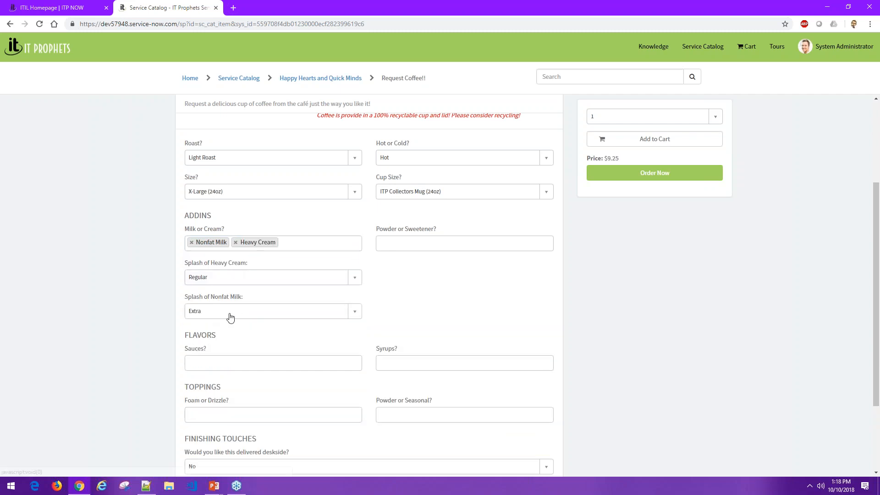
left_click(231, 283)
left_click(226, 311)
left_click(296, 242)
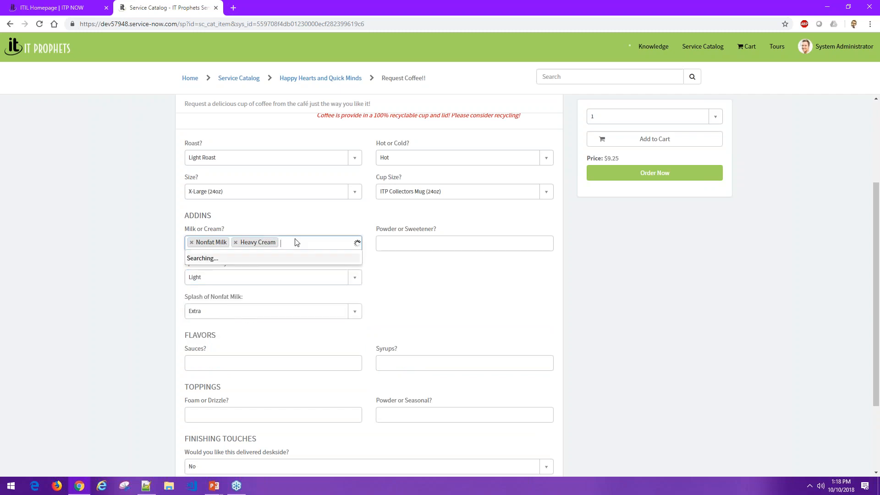
left_click(119, 268)
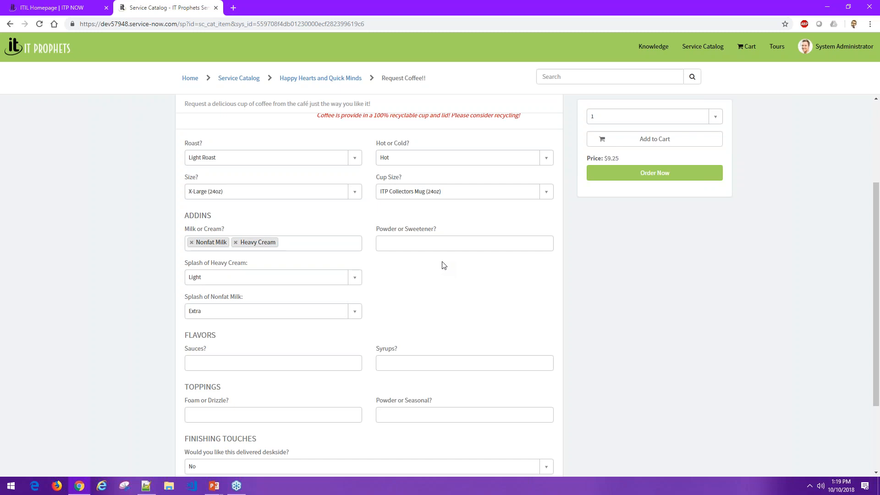
left_click(441, 244)
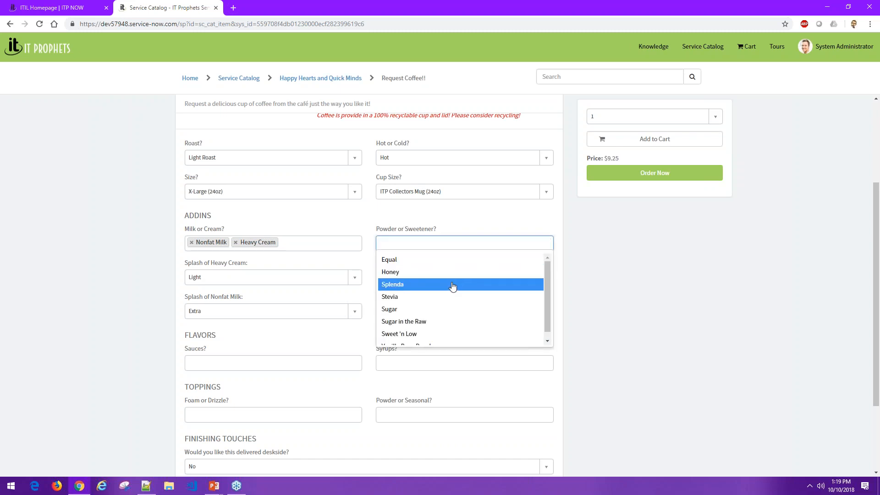
left_click(457, 284)
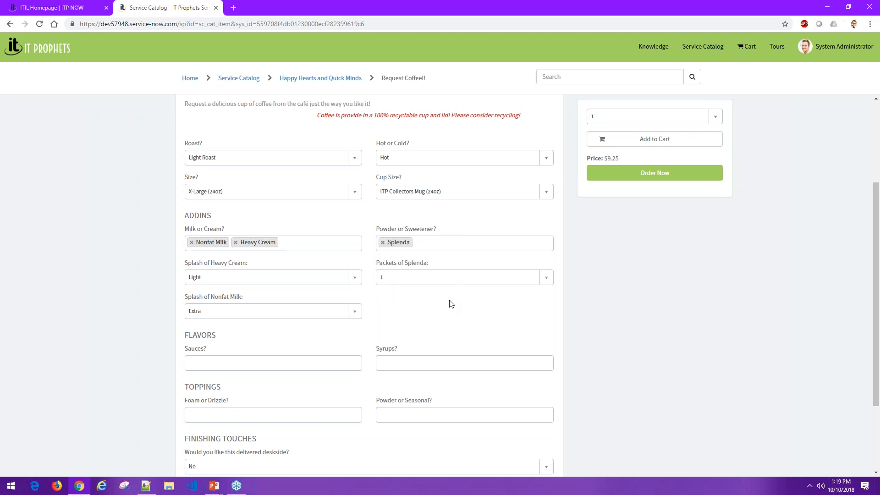
- Try White Chocolate Mocha Sauce as a sauce flavor and remove it from the selection
scroll(459, 311, "down", 2)
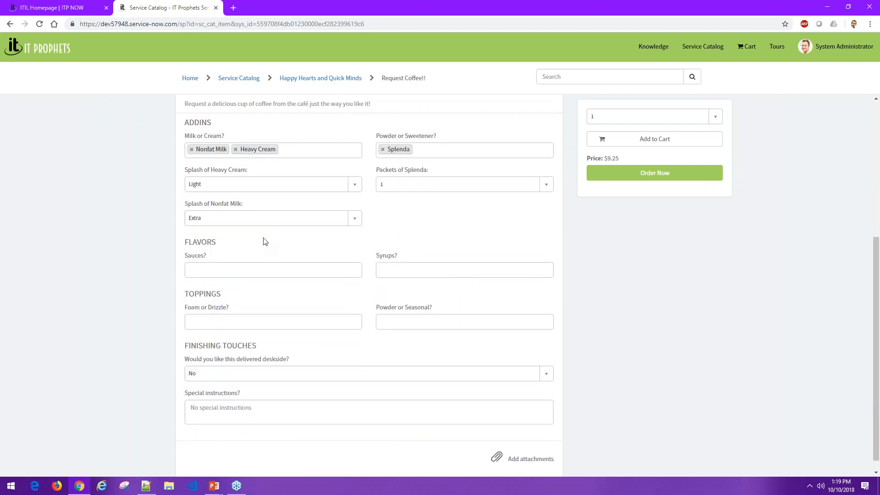
scroll(264, 241, "down", 1)
left_click(253, 256)
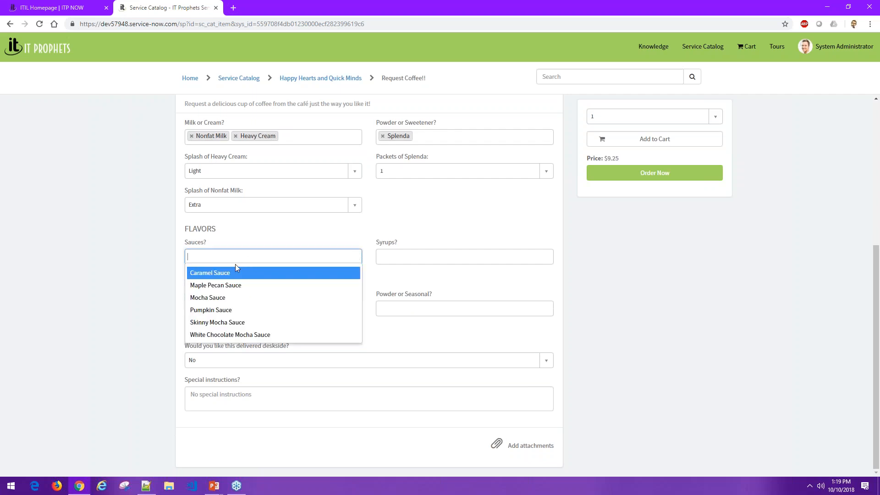
left_click(237, 337)
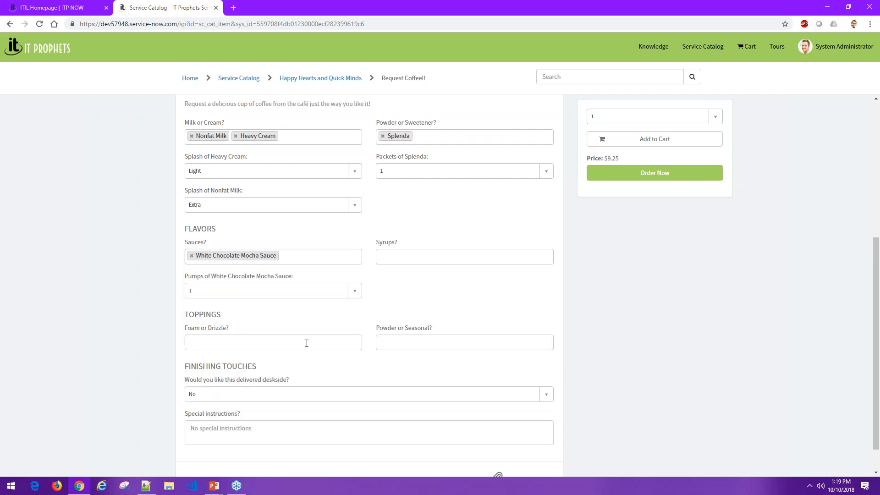
left_click(191, 256)
double_click(310, 234)
- Add Peppermint Syrup, Hazelnut Syrup and Toffee Nut Syrup as the coffee's syrup flavors
left_click(397, 257)
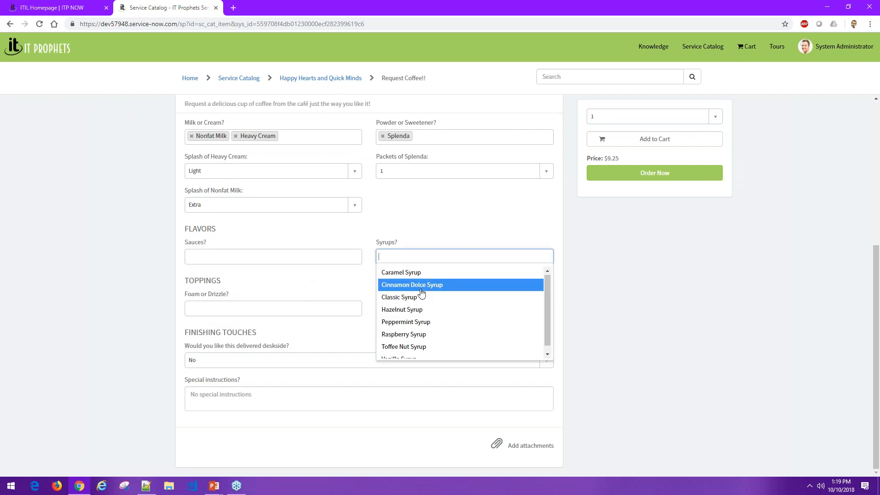
scroll(412, 314, "down", 1)
left_click(414, 314)
left_click(460, 258)
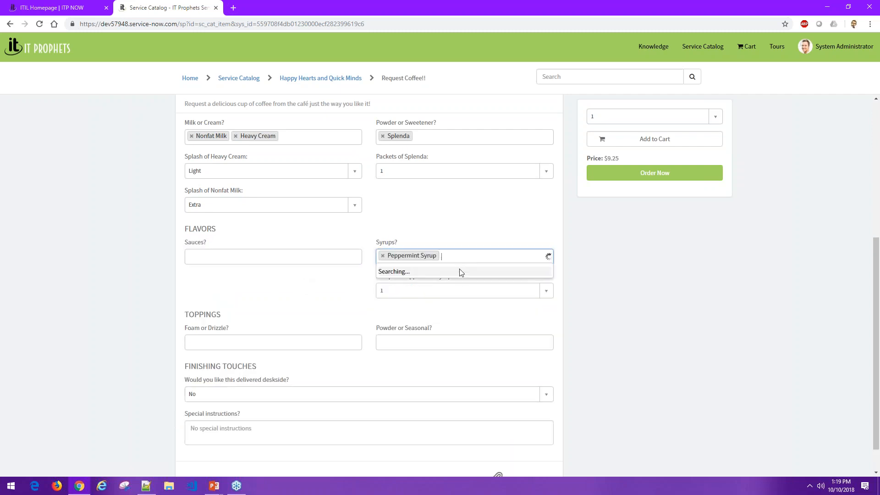
left_click(457, 291)
left_click(501, 258)
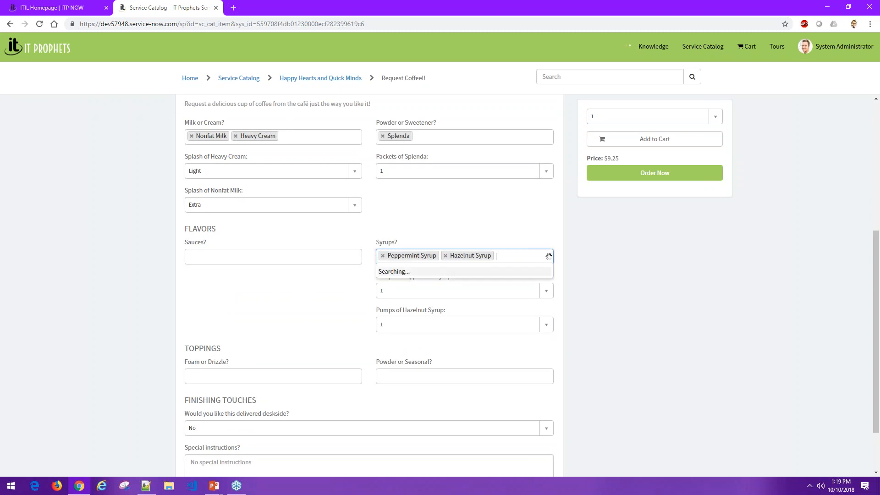
left_click(465, 323)
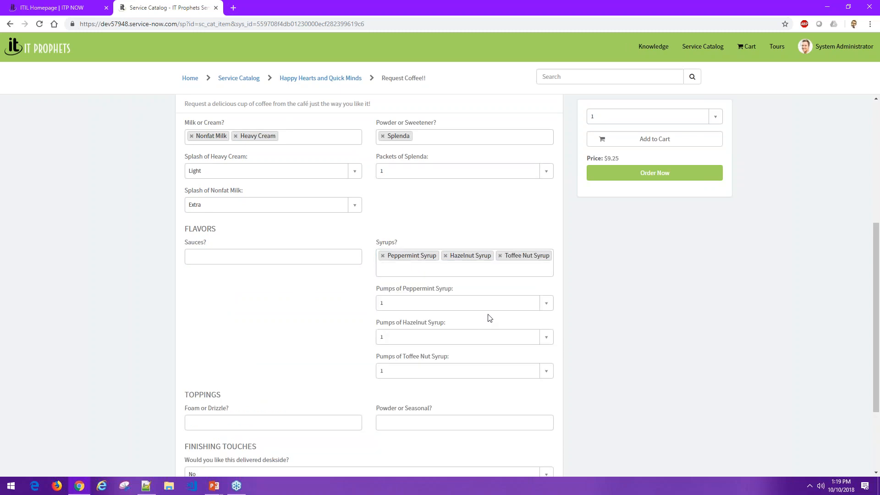
- Remove Peppermint Syrup, Hazelnut Syrup and Toffee Nut Syrup from the coffee's flavors
left_click(382, 256)
left_click(383, 256)
left_click(383, 256)
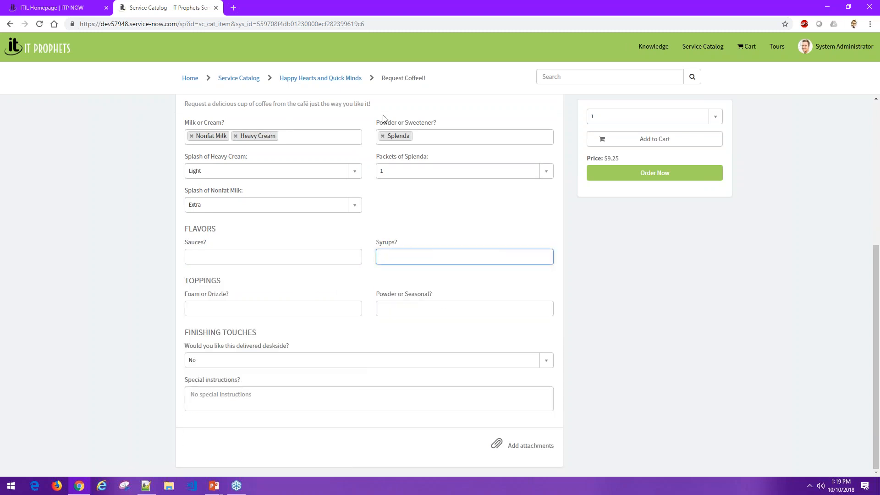
- Try Whipped Cream as a foam or drizzle topping, remove it, and look up the powder or seasonal topping choices
left_click(224, 312)
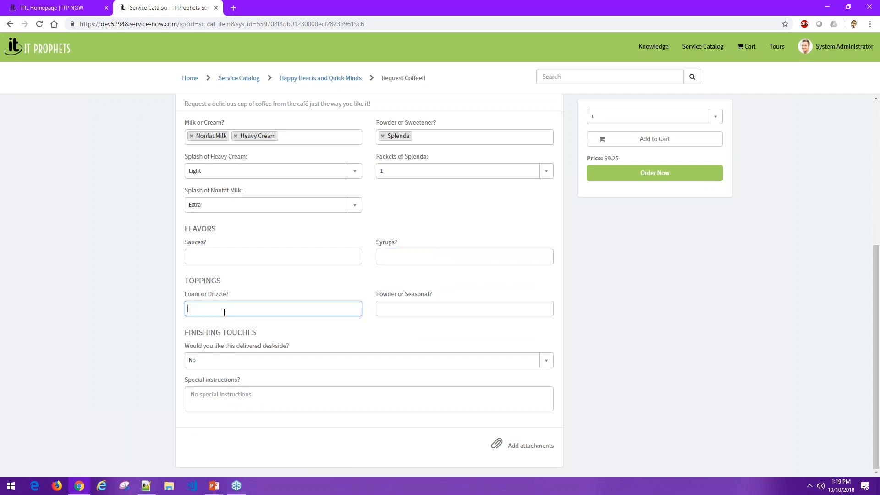
left_click(230, 373)
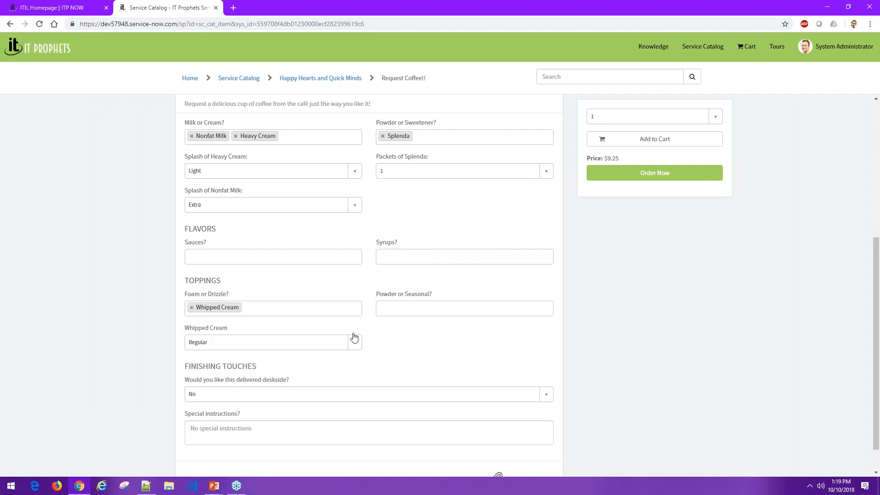
left_click(191, 307)
left_click(414, 308)
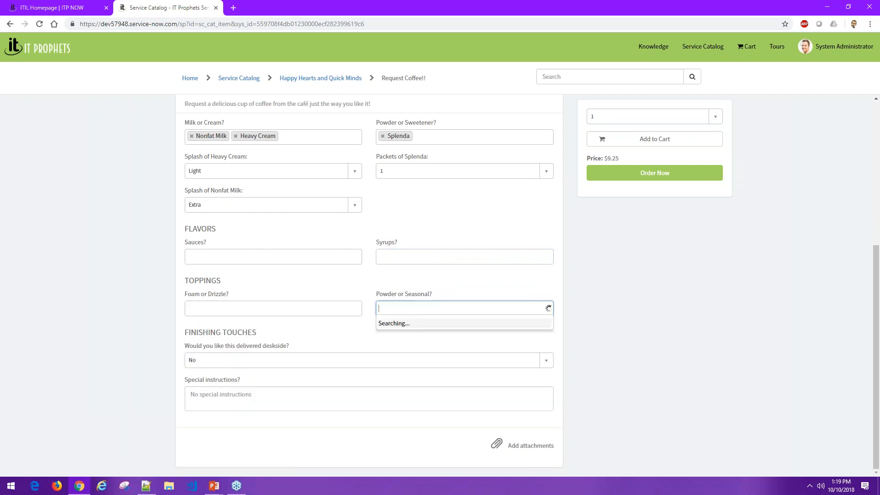
left_click(436, 287)
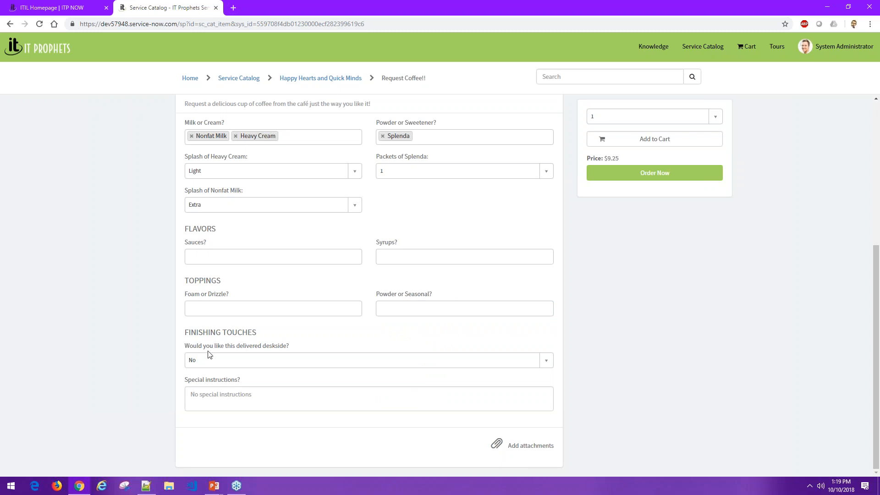
- Set the coffee's deskside delivery to Yes
left_click(228, 357)
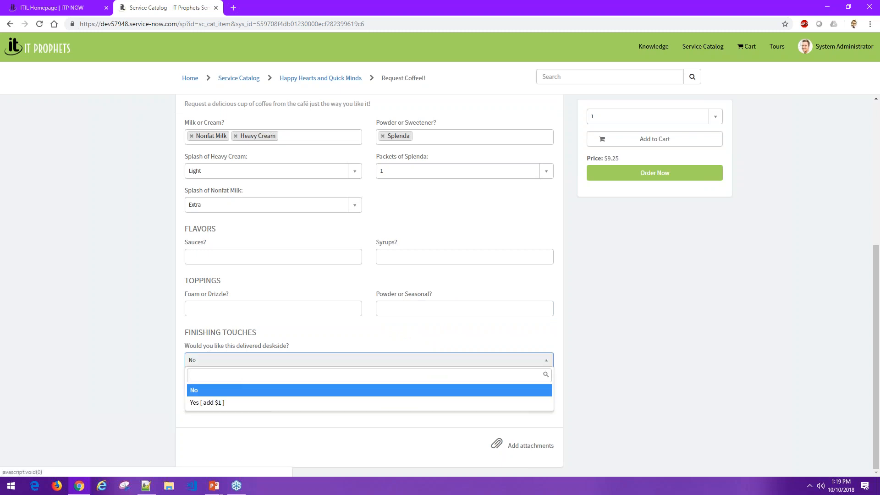
left_click(219, 403)
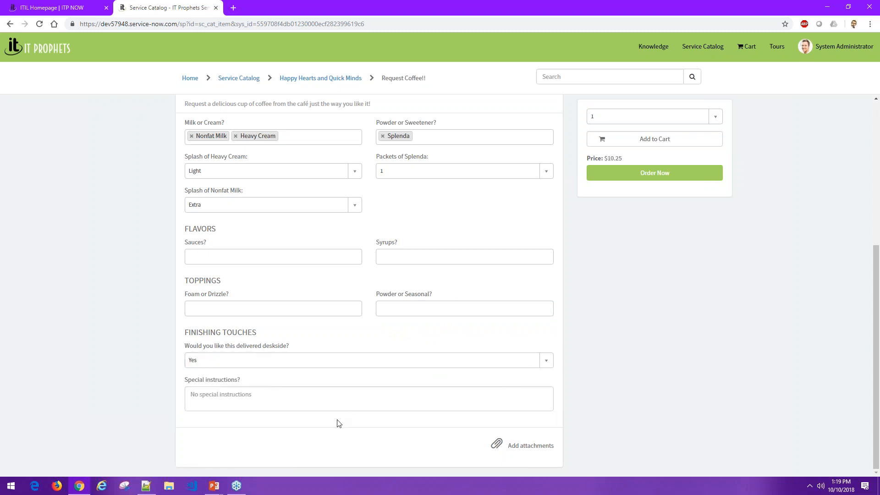
- Review the coffee request from roast and size down to toppings, checking the roast and milk or cream choices
scroll(337, 422, "up", 5)
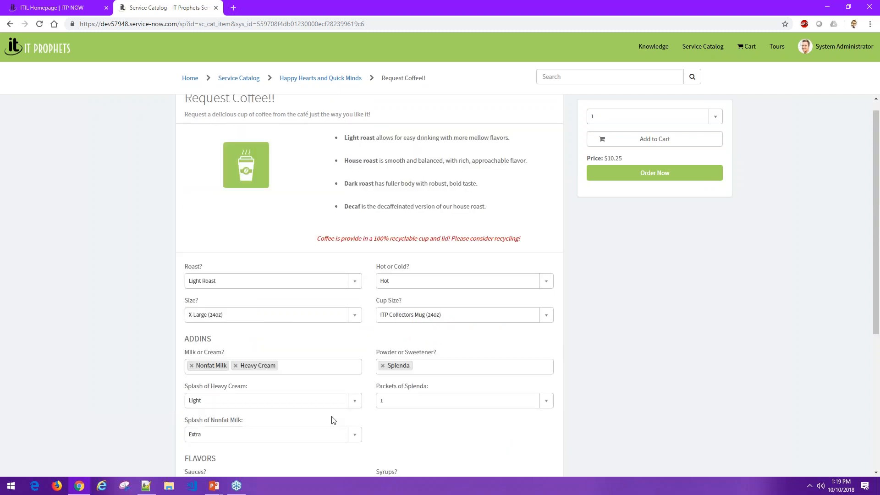
scroll(348, 390, "down", 4)
scroll(412, 380, "up", 3)
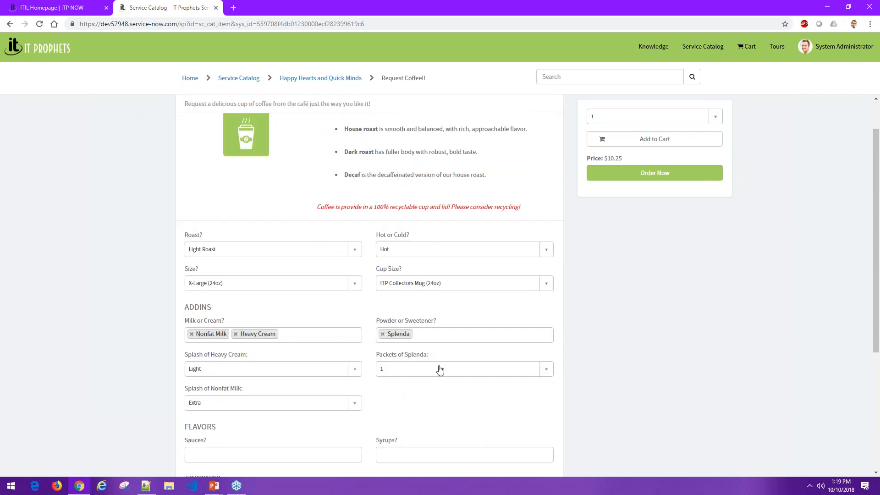
scroll(440, 371, "up", 1)
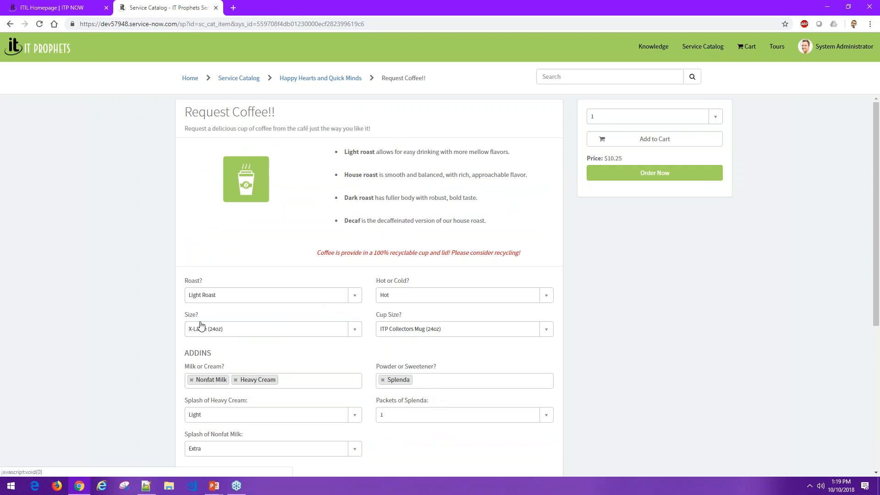
scroll(206, 339, "down", 1)
left_click(208, 248)
left_click(143, 267)
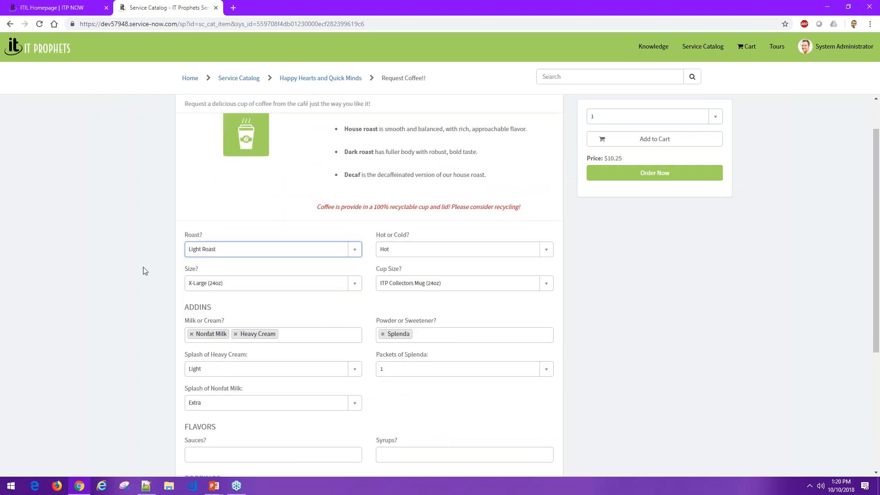
scroll(145, 264, "down", 1)
left_click(325, 291)
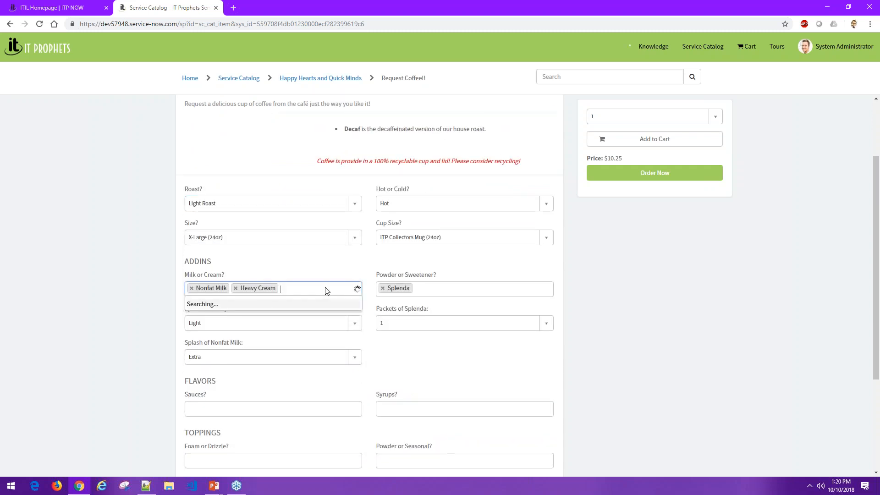
left_click(163, 318)
scroll(163, 319, "down", 1)
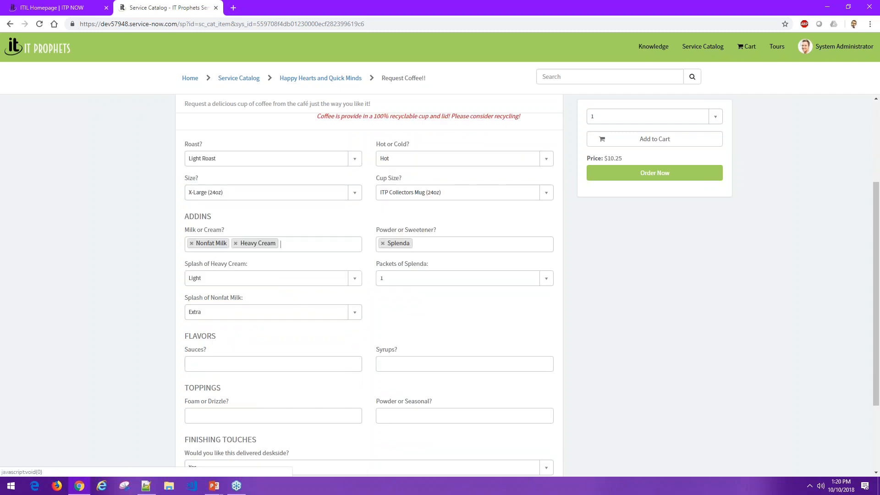
- Switch deskside delivery to No and back to Yes to compare the price
scroll(211, 317, "down", 3)
left_click(217, 361)
left_click(217, 390)
left_click(211, 362)
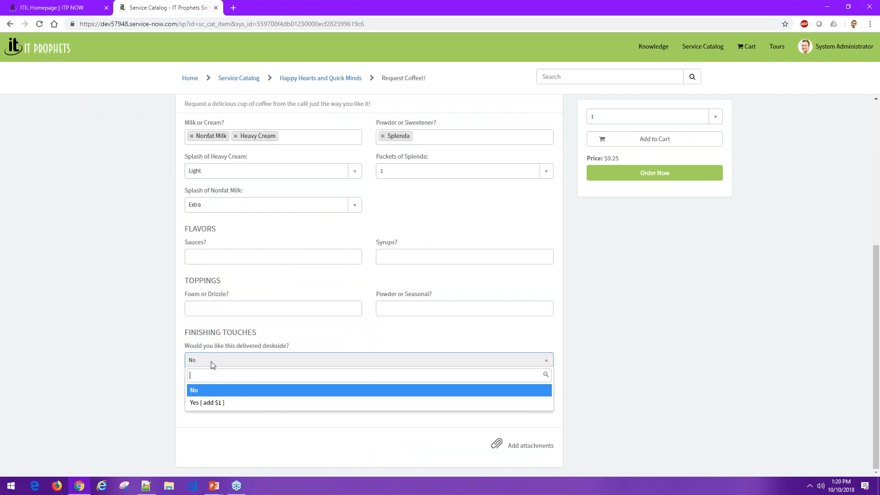
left_click(210, 403)
- Try entering sample text in the special instructions and clear it again
left_click(329, 393)
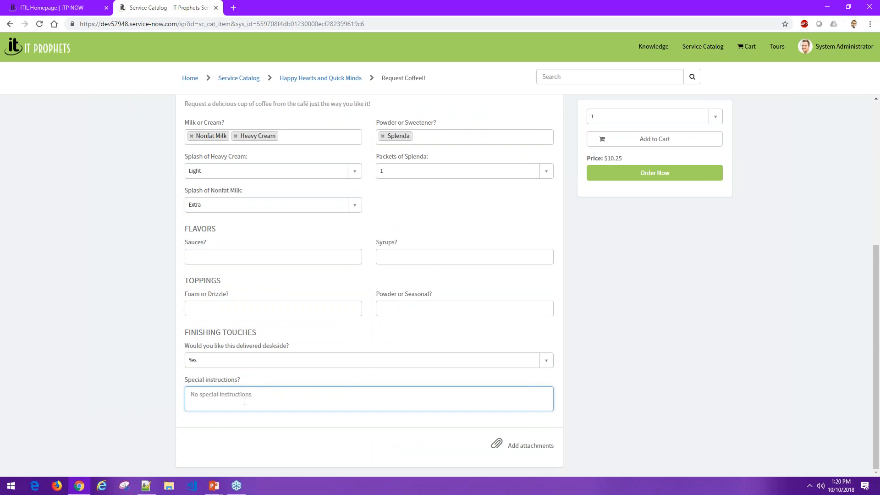
type("ggg")
key("BackSpace")
key("BackSpace")
left_click(158, 410)
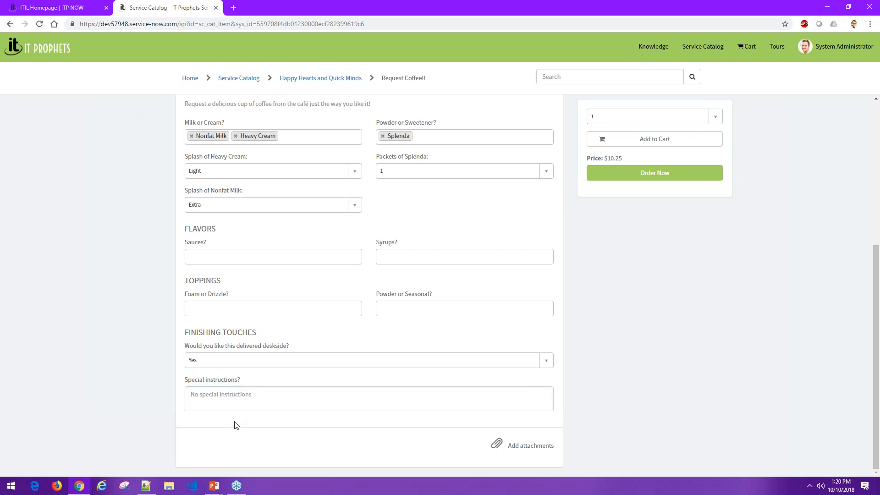
- Add the configured coffee to the cart and proceed to checkout
scroll(235, 407, "up", 5)
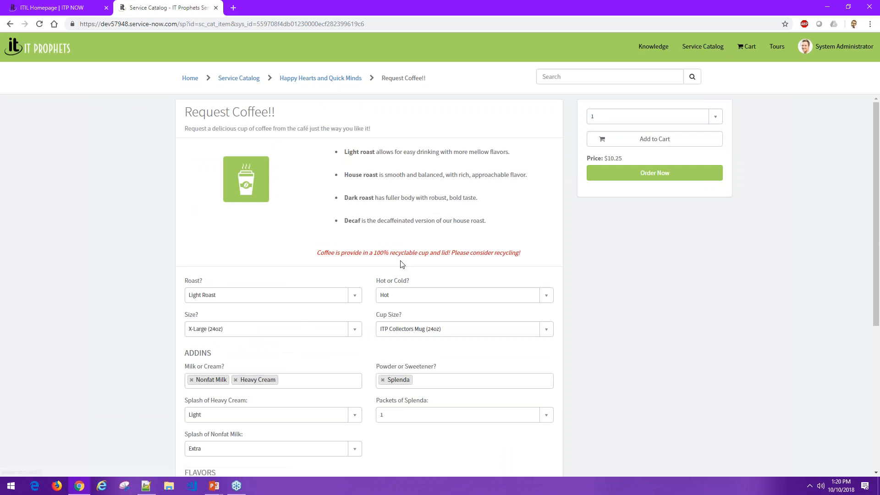
left_click(675, 141)
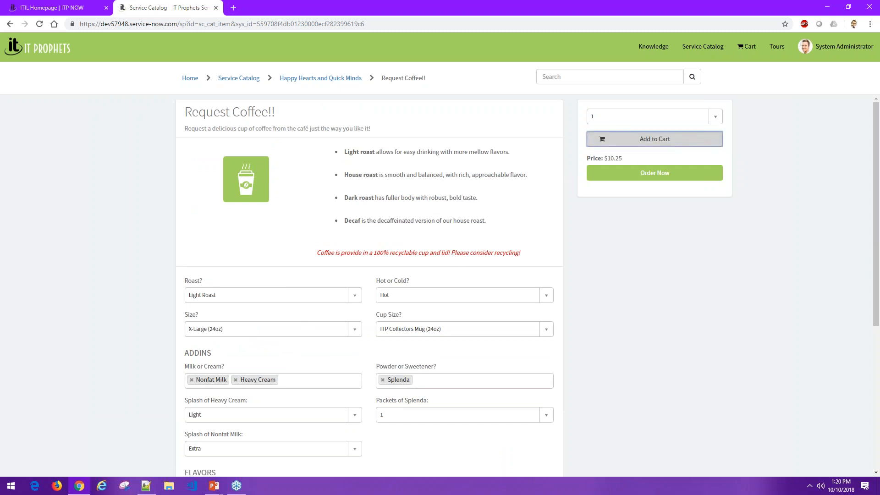
left_click(738, 46)
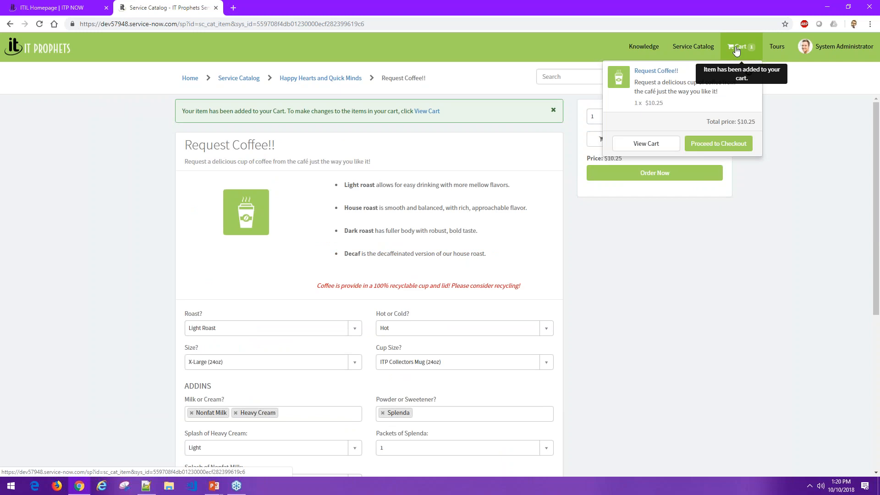
left_click(730, 145)
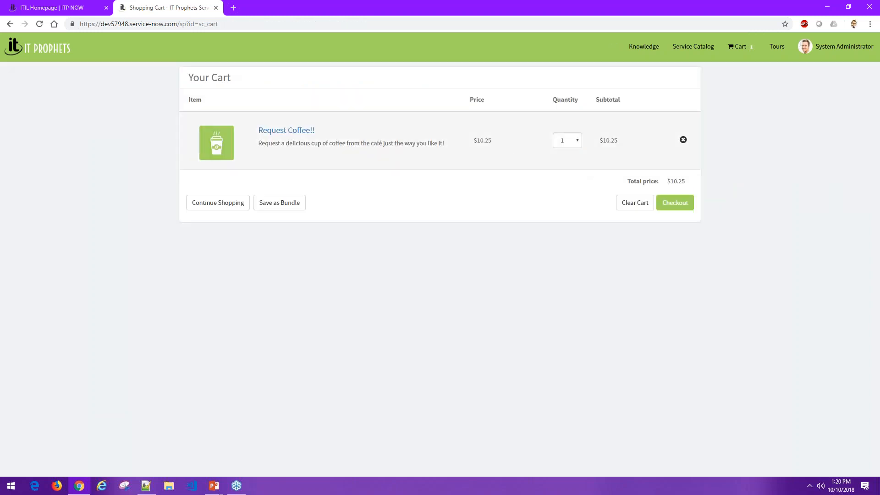
- Look through the coffee's quantity choices in the cart, keep 1, and check out the order
left_click(578, 142)
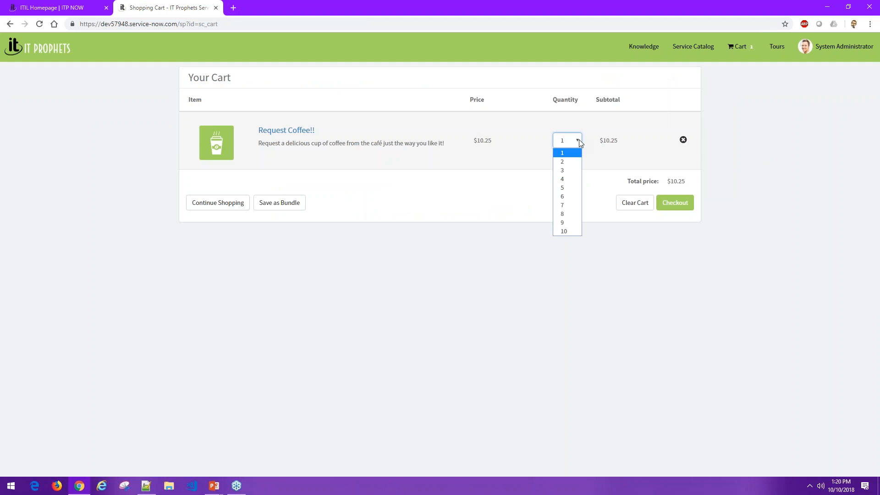
left_click(579, 141)
left_click(507, 177)
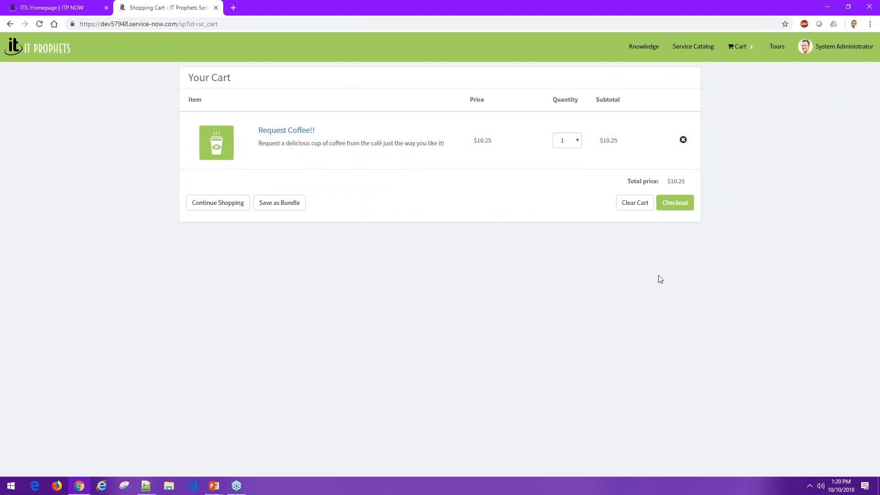
left_click(677, 207)
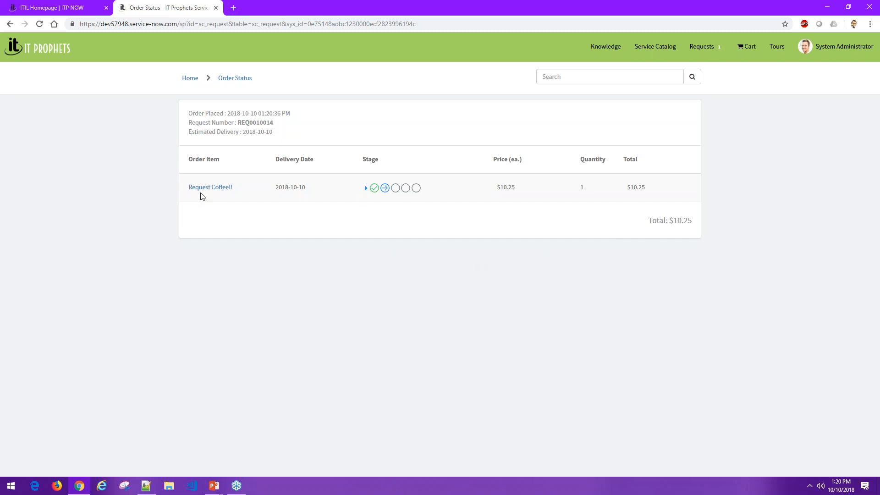
- Expand the coffee order's stages, examine each fulfillment stage, and collapse them again
left_click(365, 189)
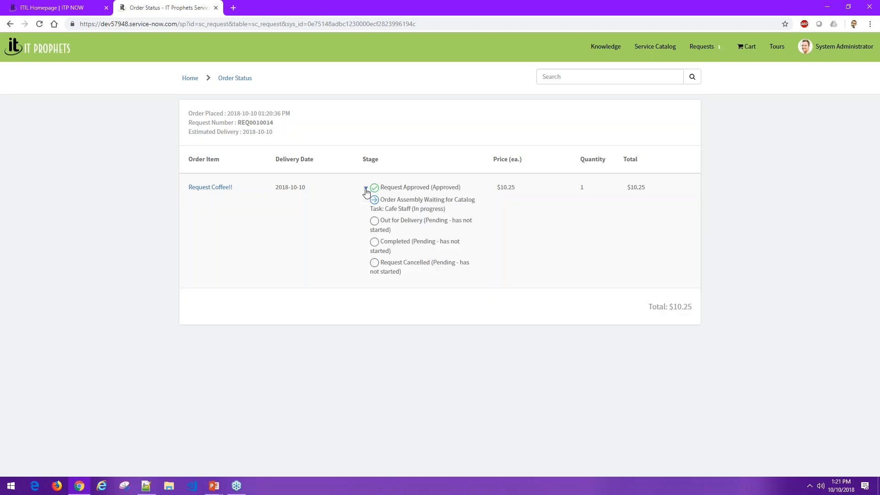
left_click_drag(388, 200, 414, 263)
left_click(411, 297)
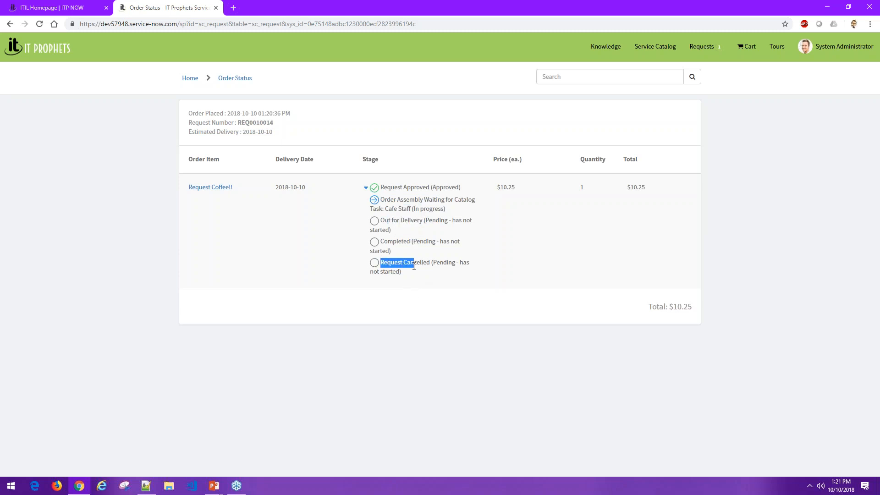
left_click(410, 297)
left_click(365, 188)
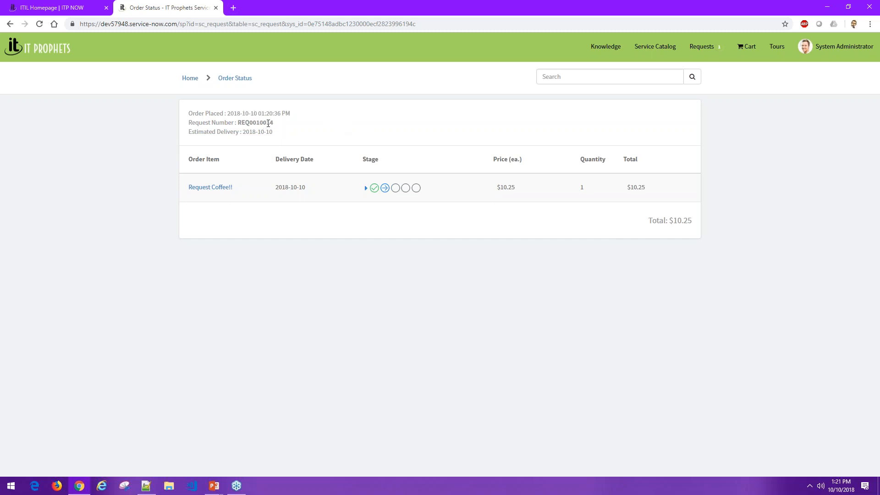
- Switch to the ITIL Homepage of the back-end instance
left_click(85, 11)
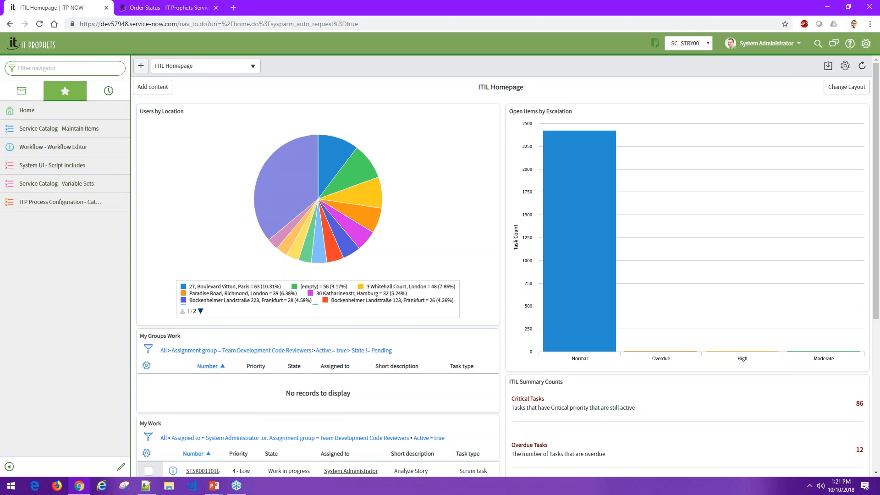
- Filter the navigator for incident, try Create New as a favorite, and remove it from the favorites
type("incident")
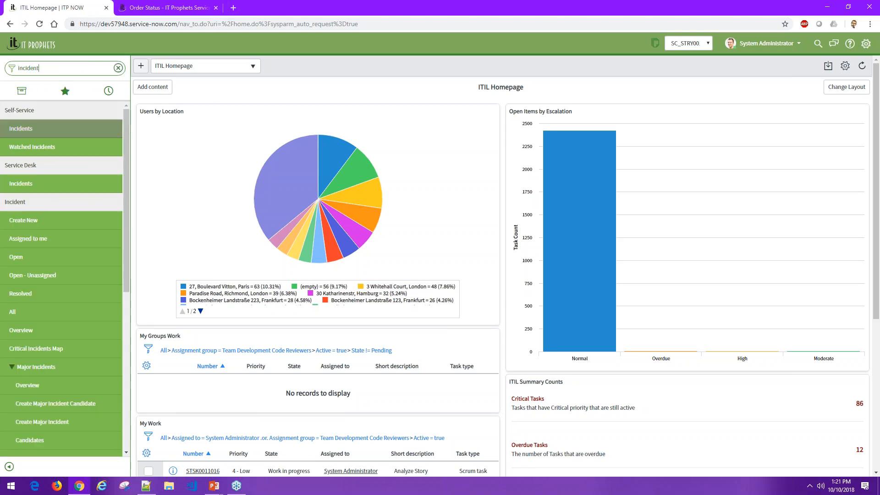
mouse_move(118, 188)
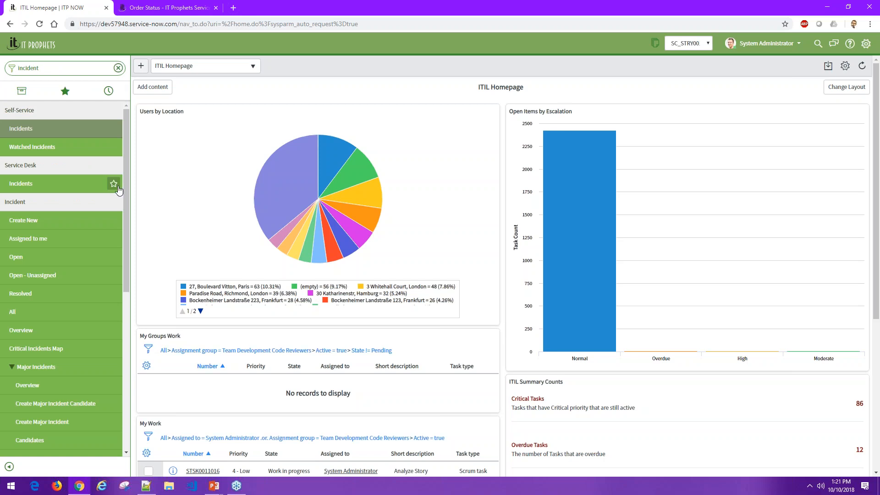
left_click(113, 220)
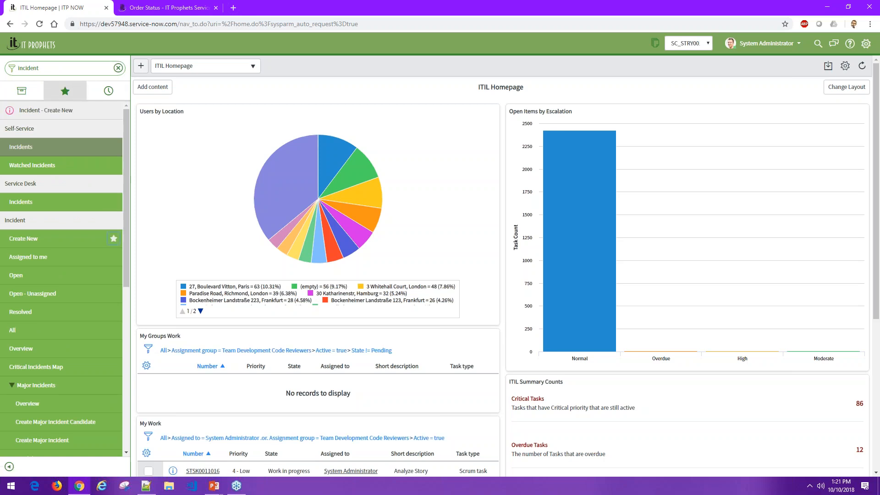
left_click(65, 90)
left_click(120, 220)
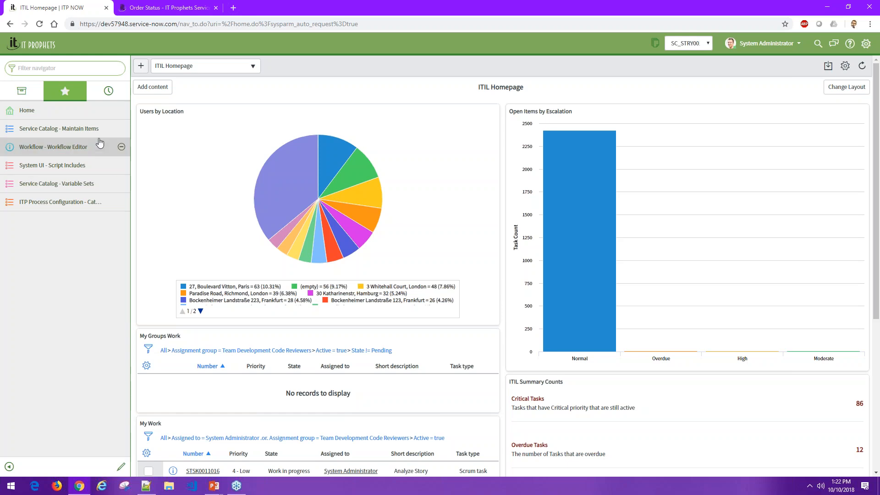
- Open the Request Coffee!! record from the maintained catalog items and compare it with its order status page
left_click(89, 129)
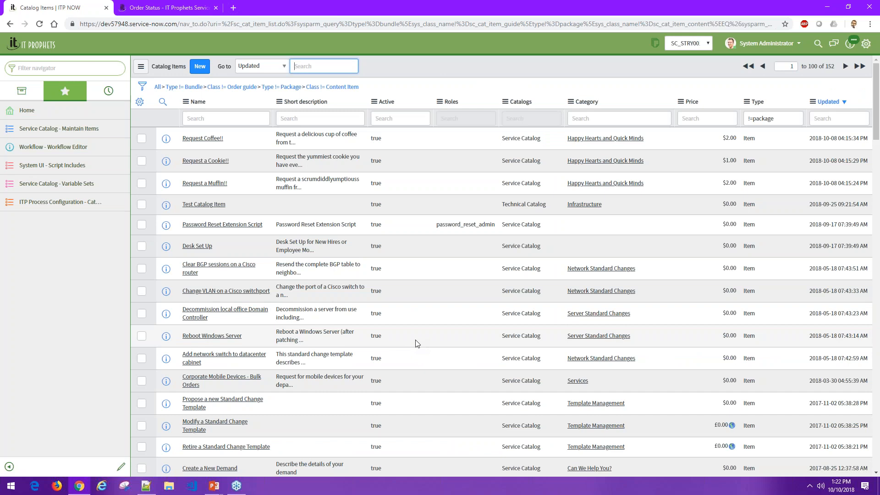
left_click(207, 164)
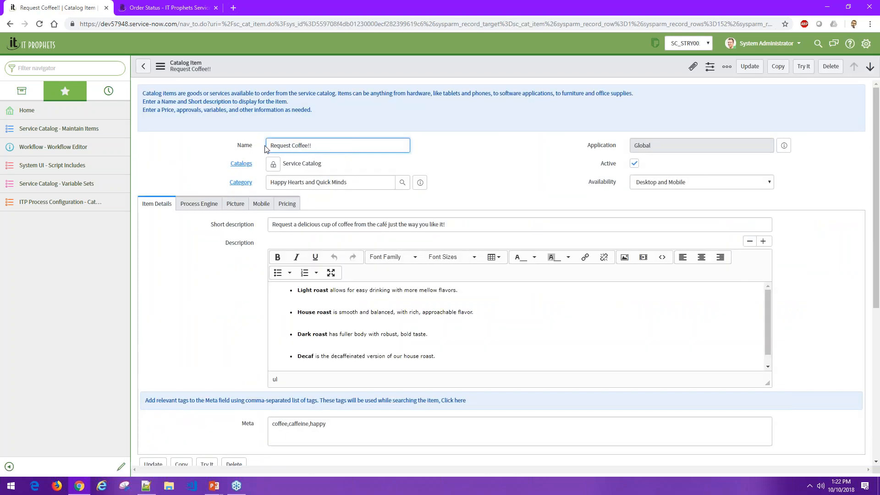
left_click(168, 8)
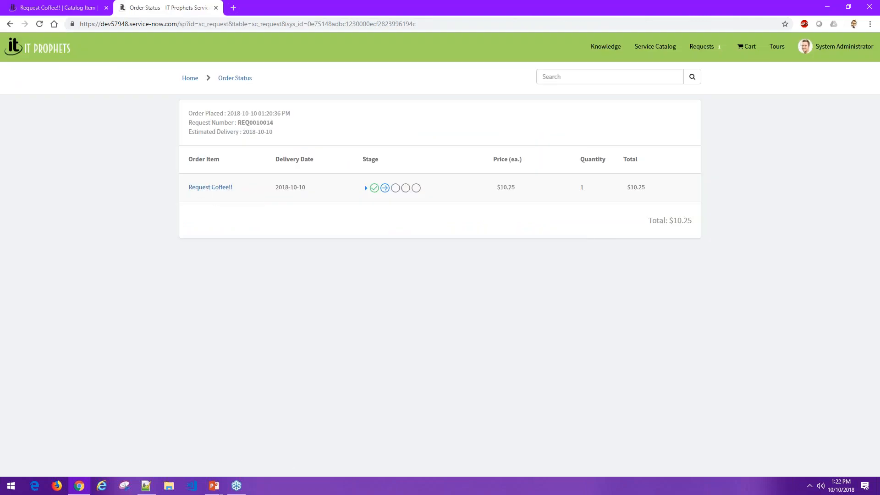
left_click(84, 10)
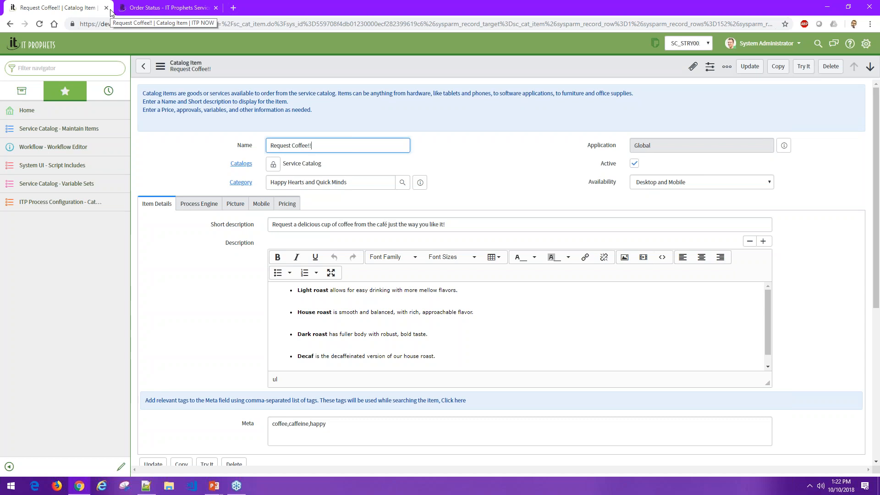
- Examine the Request Coffee!! item's catalog assignment and its availability choices
left_click(179, 252)
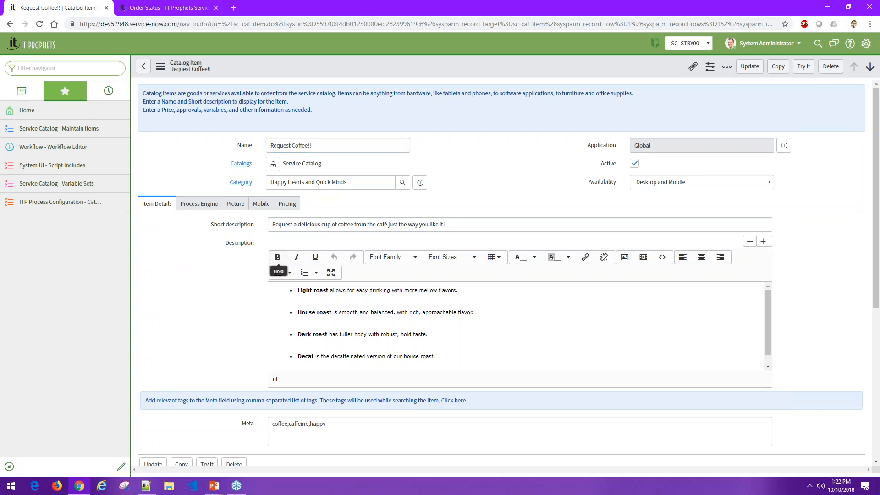
left_click_drag(323, 165, 284, 169)
left_click(694, 184)
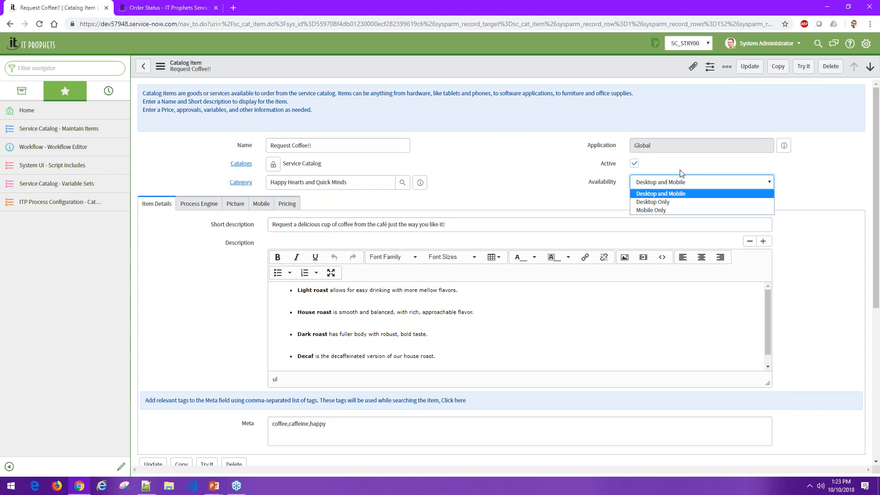
- Dismiss the availability choices and toggle the Request Coffee!! item's Active flag off and back on
left_click(601, 205)
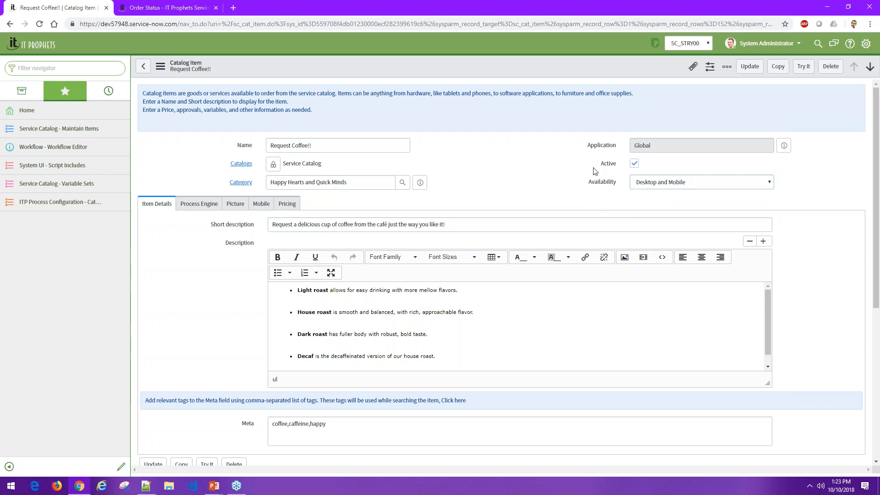
left_click(633, 163)
left_click(634, 162)
- Examine the item's name and short description, and enlarge the description editor to read its full text
scroll(544, 185, "down", 1)
scroll(216, 235, "down", 2)
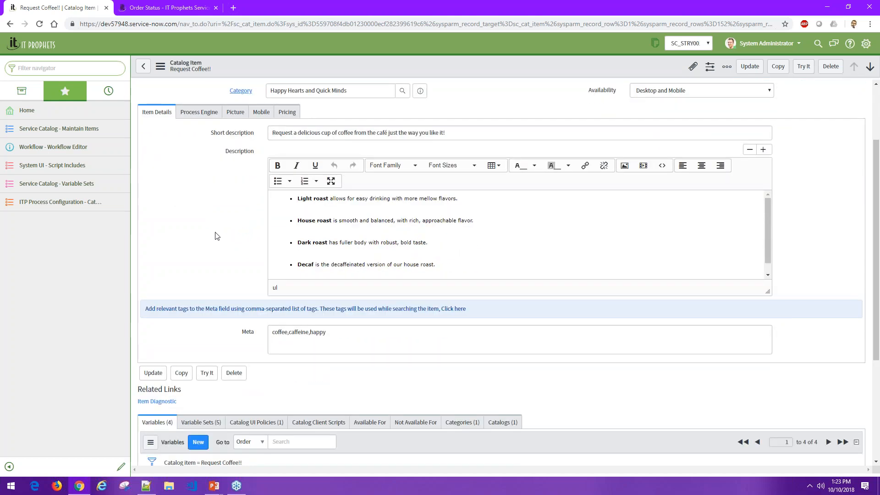
scroll(334, 96, "up", 1)
left_click_drag(334, 98, 270, 105)
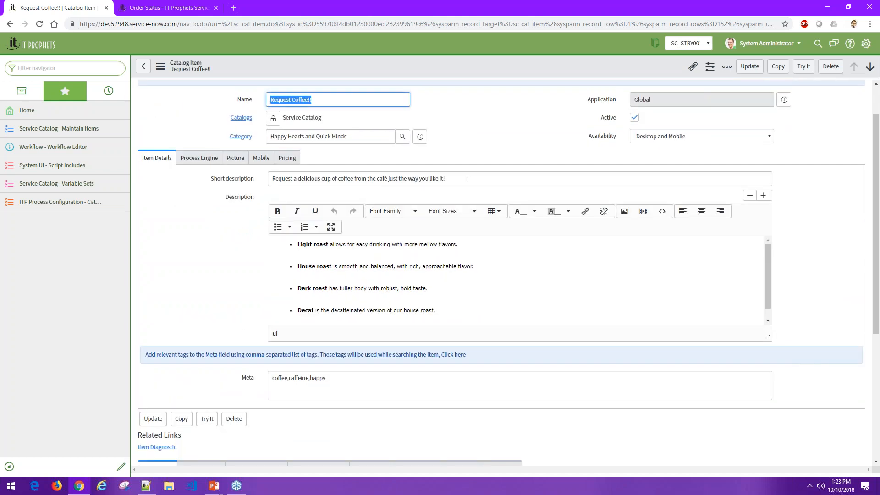
left_click_drag(467, 180, 256, 187)
left_click(199, 270)
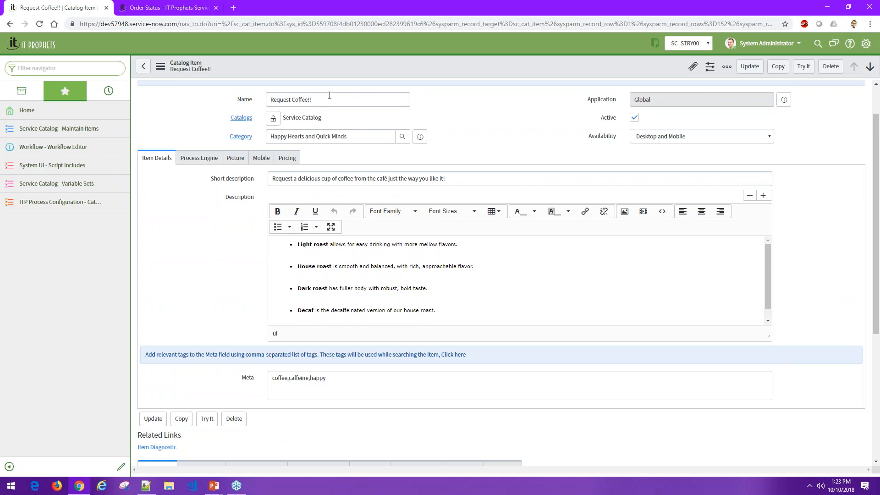
left_click(482, 180)
left_click_drag(482, 180, 270, 184)
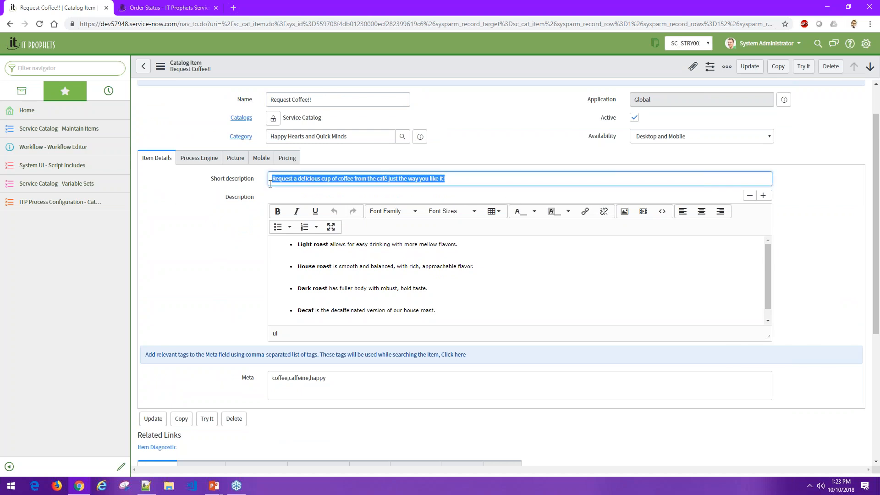
left_click(447, 179)
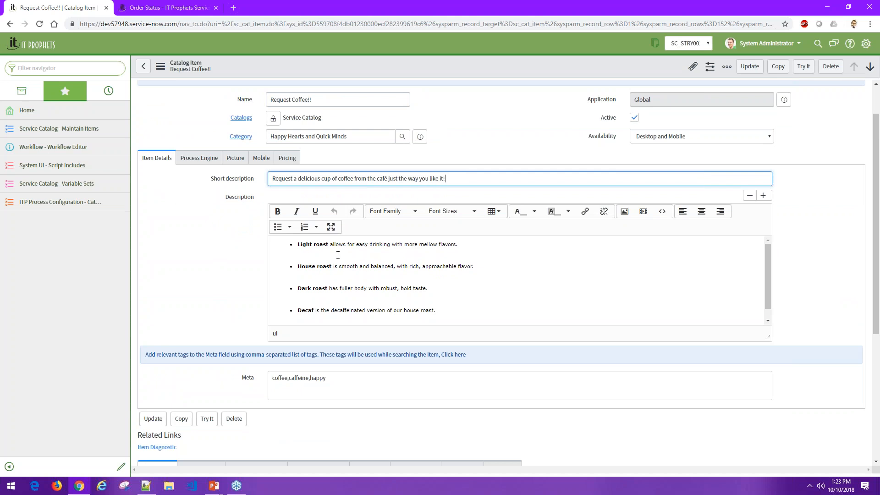
left_click_drag(766, 337, 767, 382)
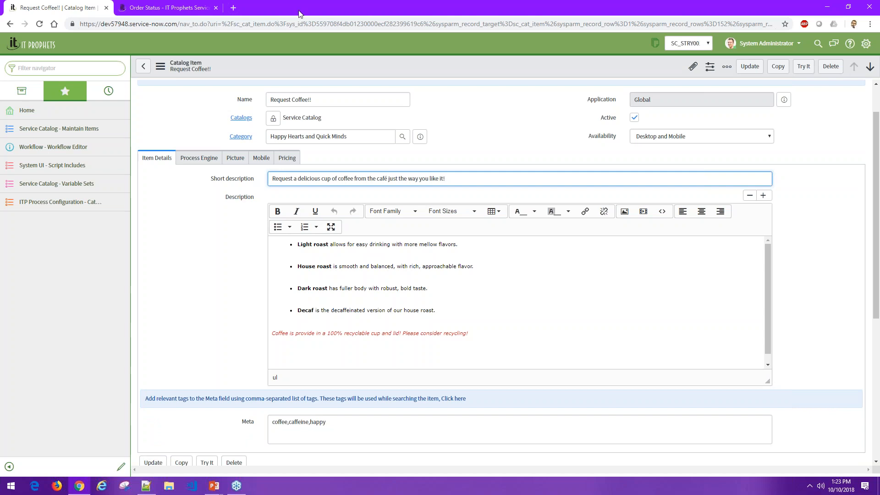
- Switch to the service portal and open Request Coffee!! from the Service Catalog to examine how its description is displayed
left_click(161, 10)
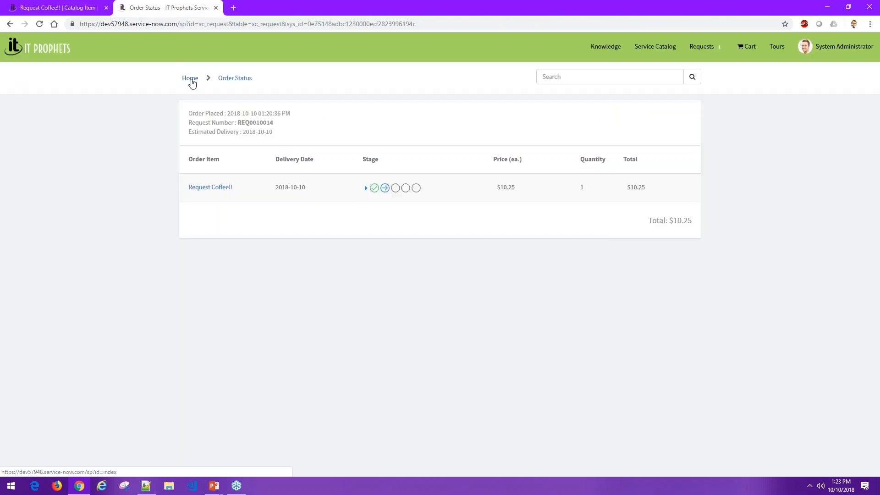
left_click(45, 54)
left_click(257, 238)
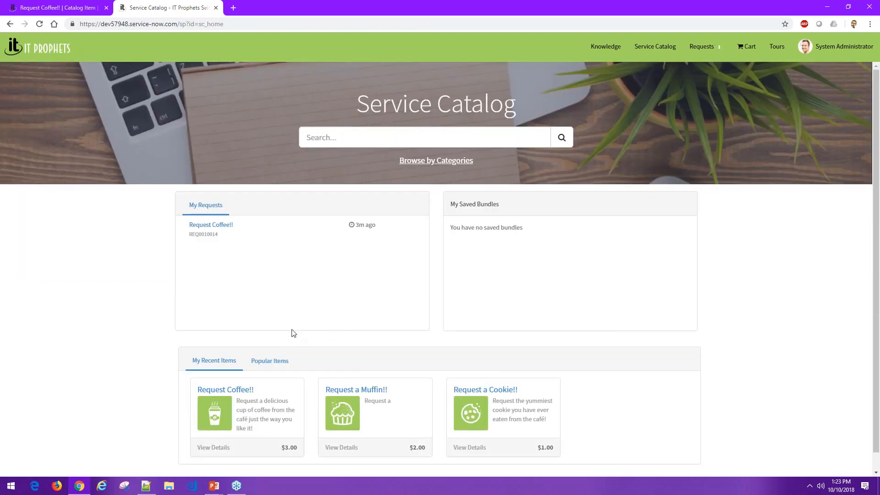
scroll(320, 298, "down", 1)
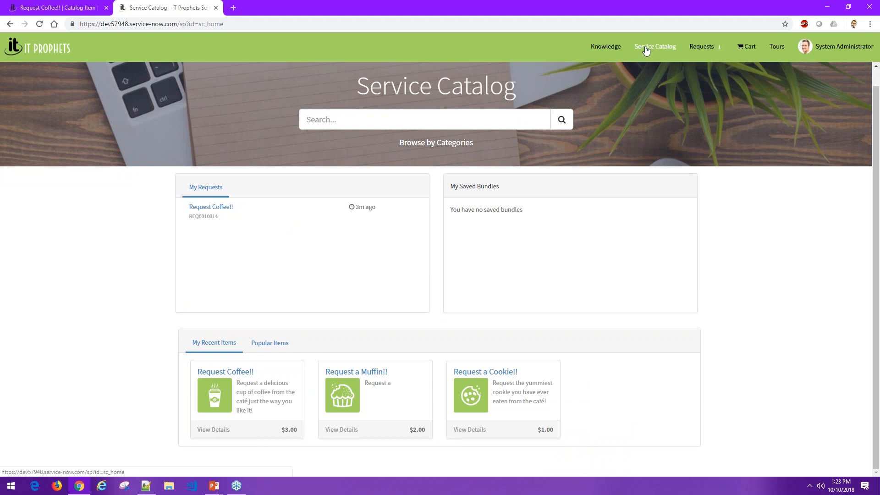
left_click(211, 433)
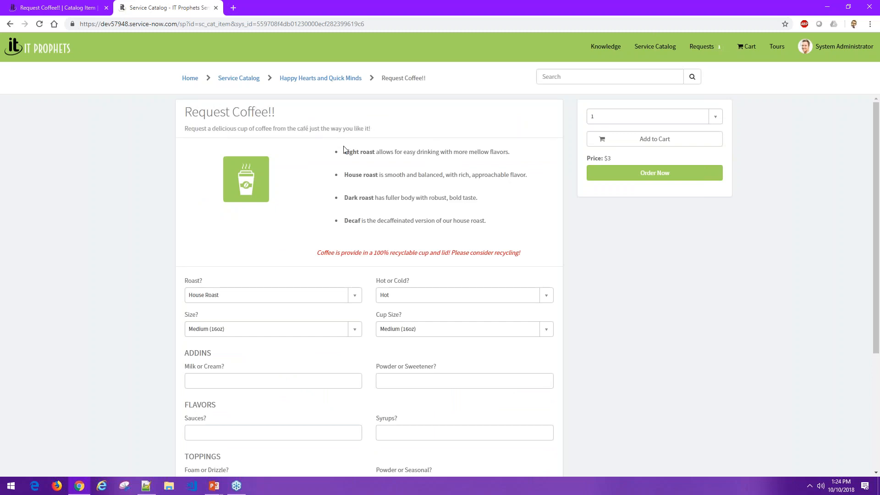
mouse_move(344, 151)
left_mouse_down()
mouse_move(359, 161)
mouse_move(358, 153)
left_mouse_up()
left_click(357, 153)
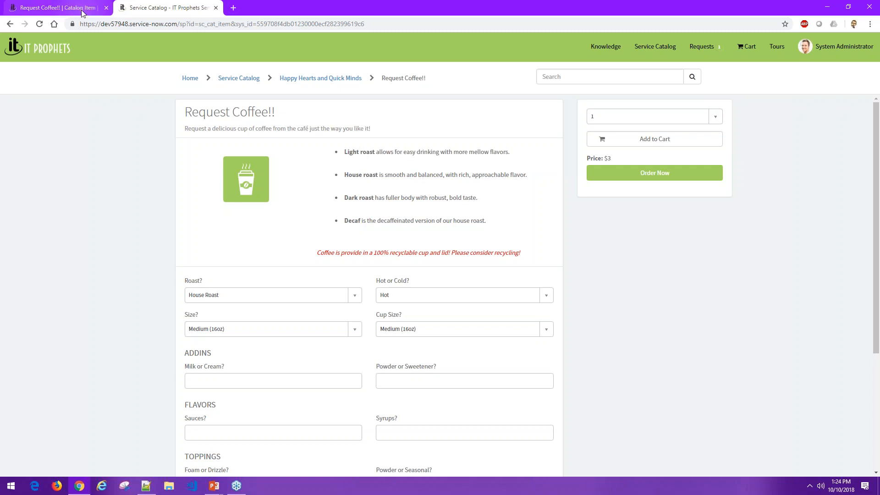
- Return to the back-end catalog item record and examine its description, process engine and picture settings
left_click(58, 8)
scroll(224, 285, "down", 2)
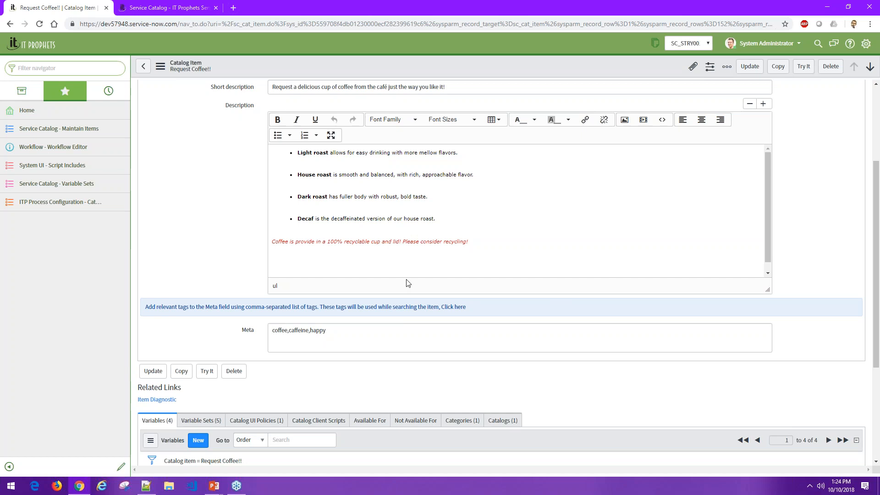
scroll(144, 247, "up", 3)
left_click(197, 203)
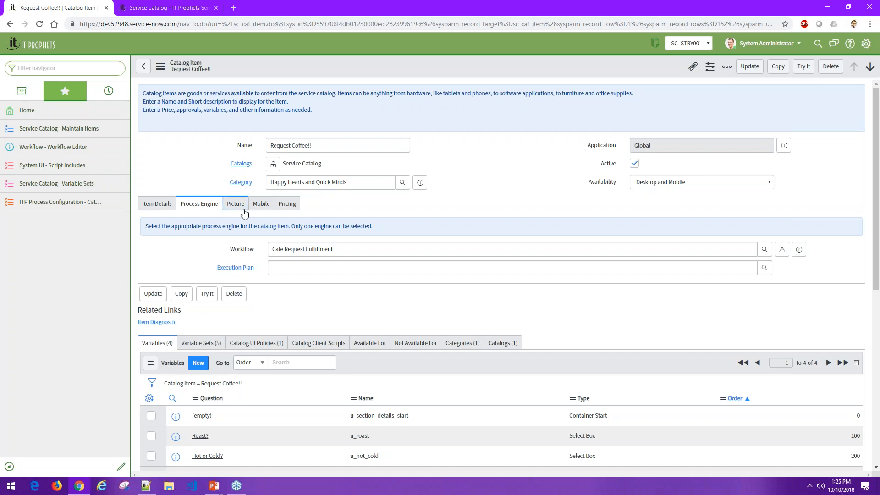
left_click(245, 213)
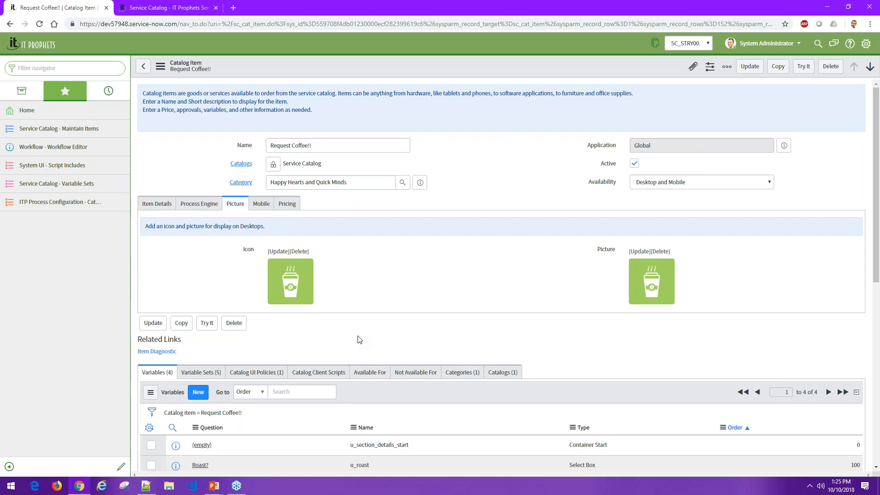
- Examine the item's mobile picture type choices and its pricing settings, including the recurring price frequency
left_click(262, 205)
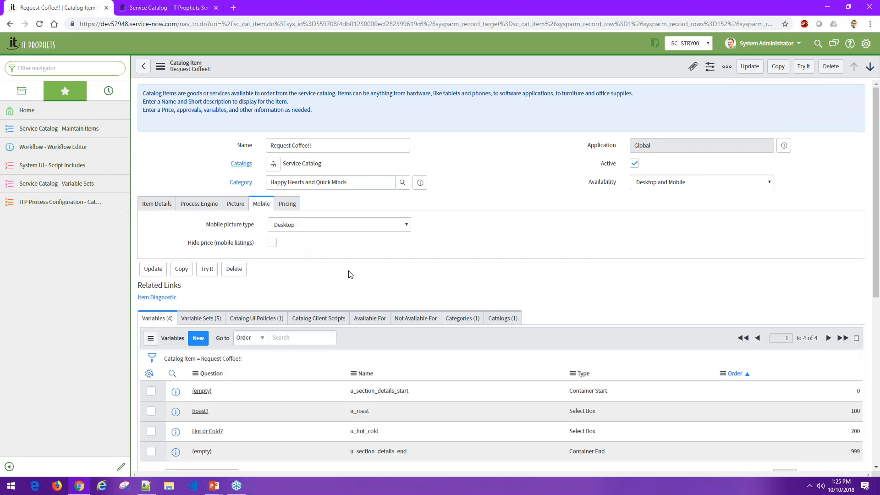
left_click(335, 227)
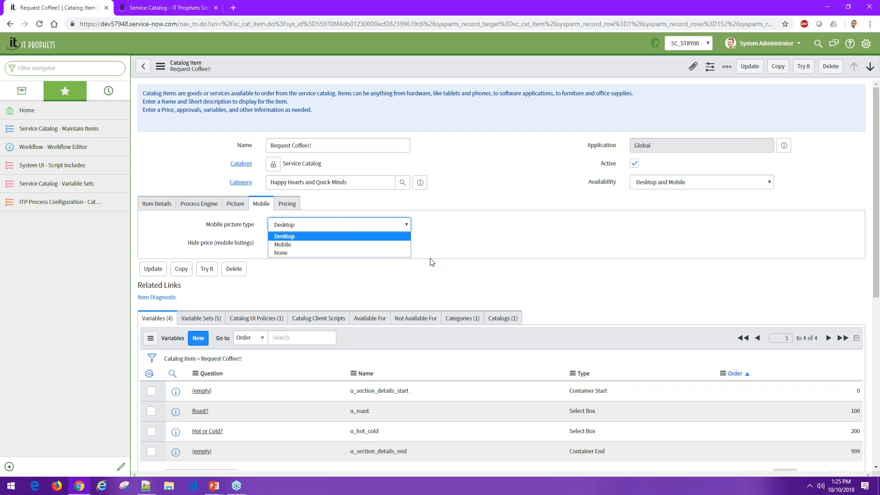
left_click(453, 267)
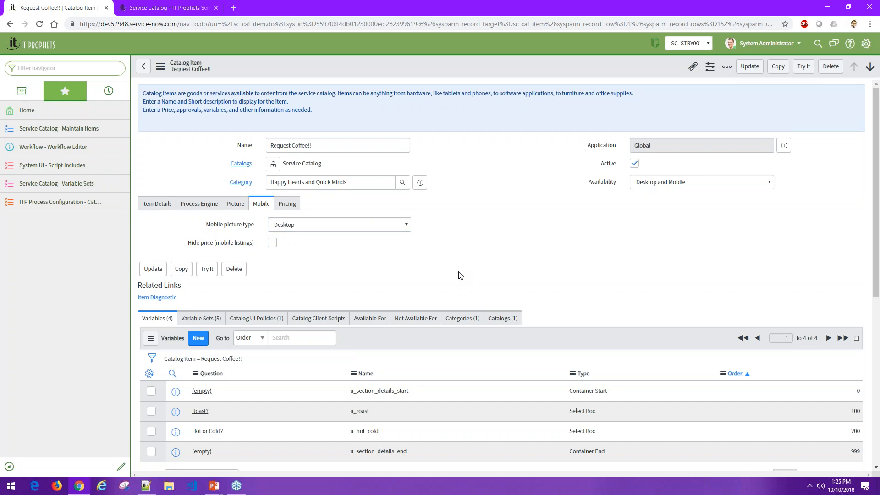
left_click(296, 206)
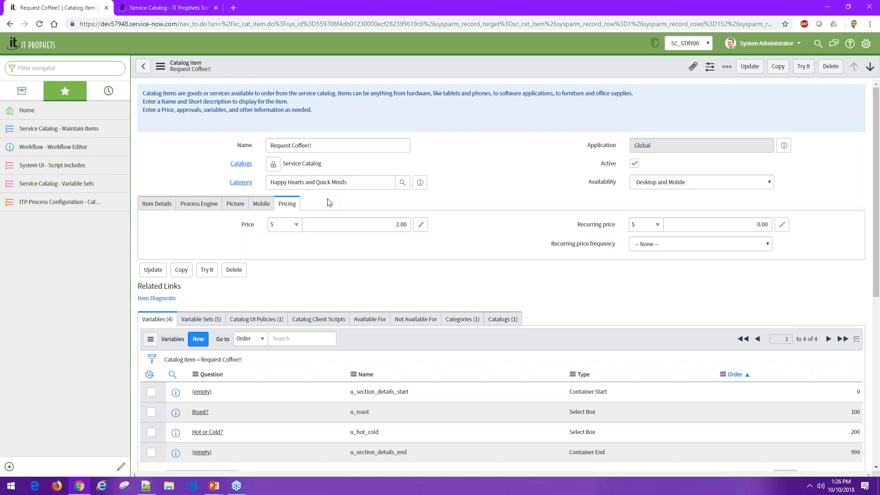
left_click(693, 247)
left_click(461, 265)
- Return to the item details and examine the related variables, variable sets and catalog UI policies
left_click(147, 206)
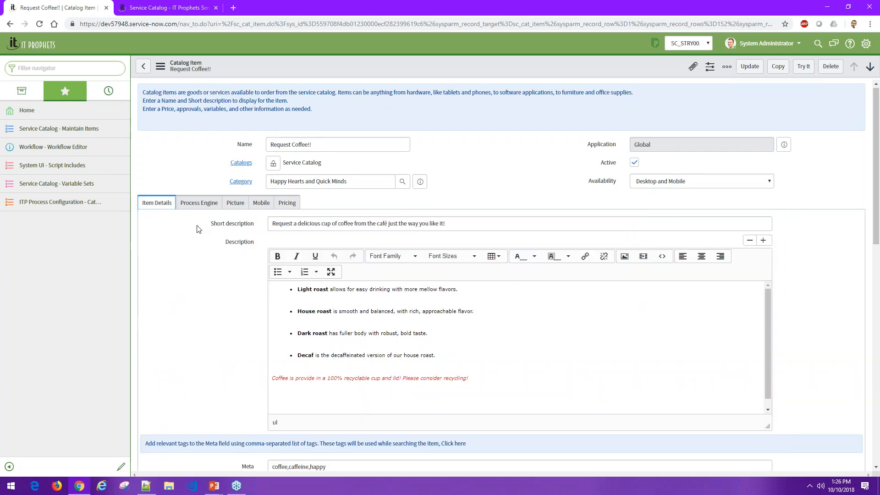
scroll(197, 226, "down", 5)
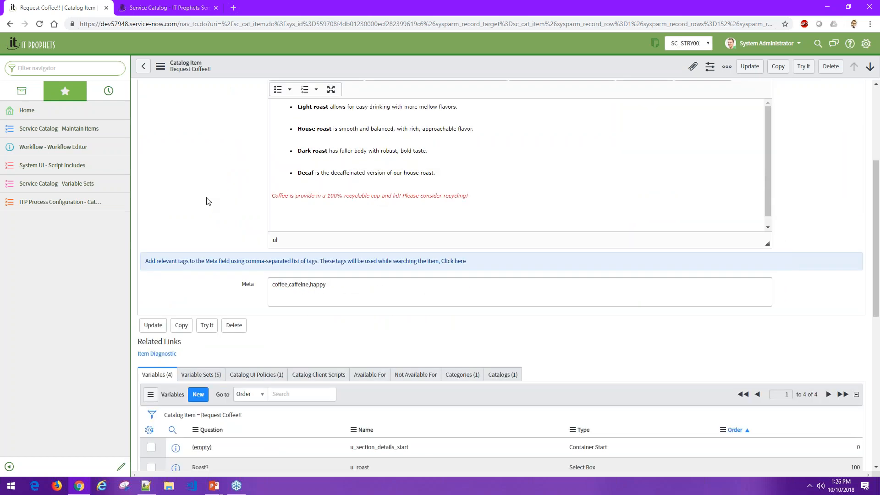
scroll(212, 196, "down", 4)
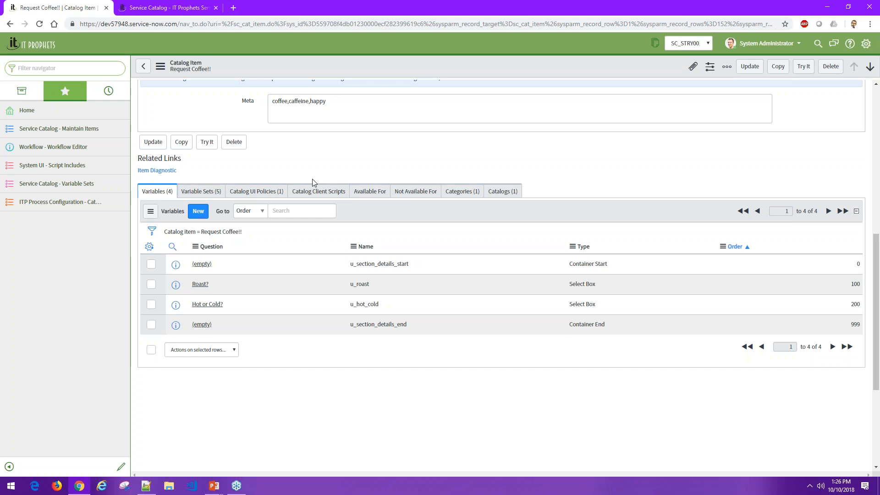
left_click(214, 192)
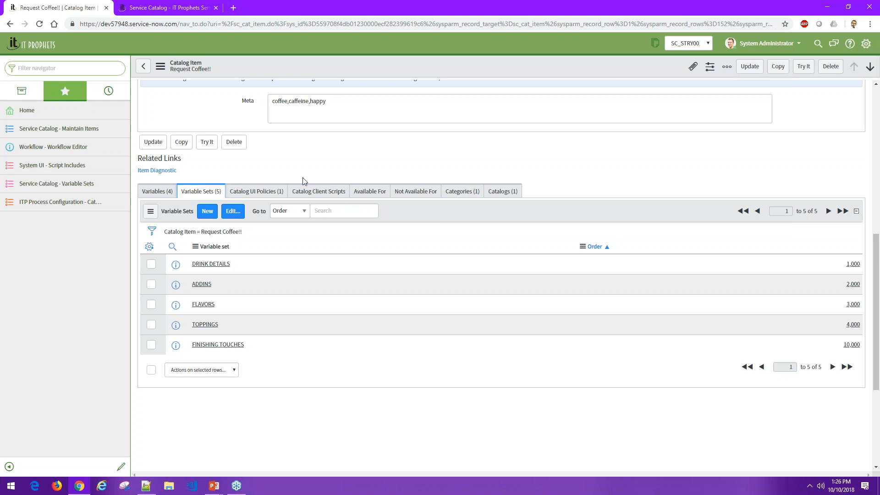
left_click(159, 192)
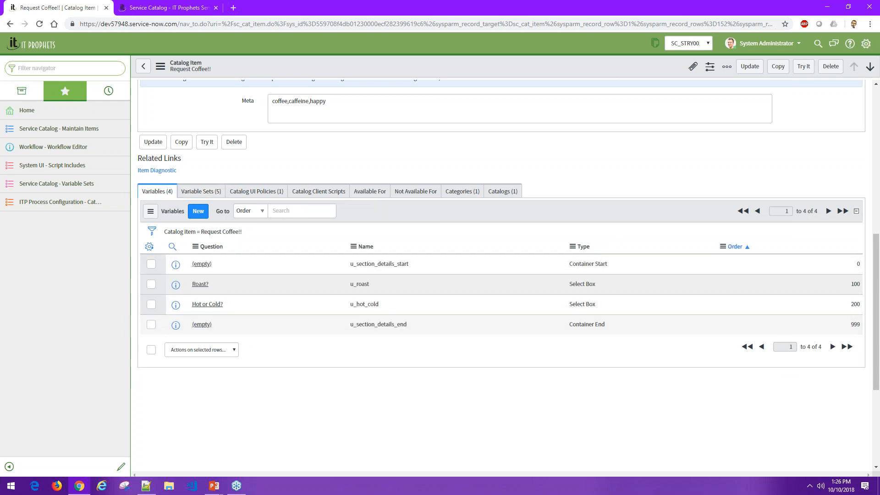
left_click(200, 192)
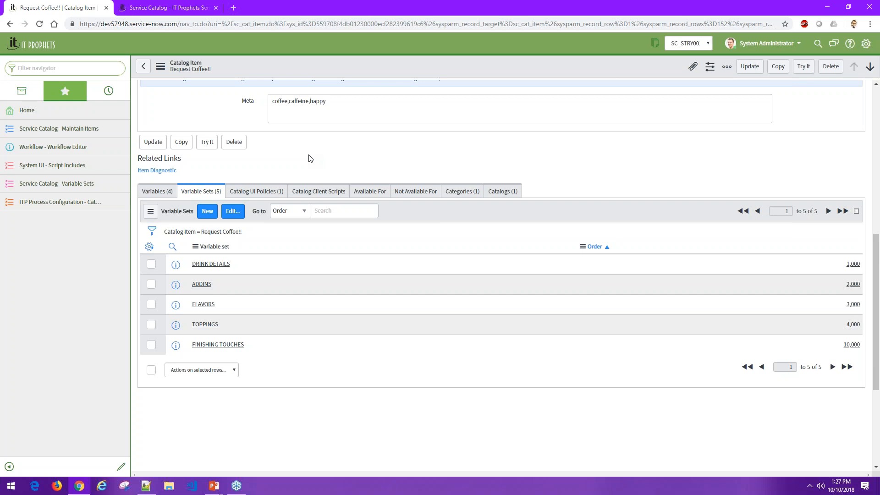
left_click(265, 191)
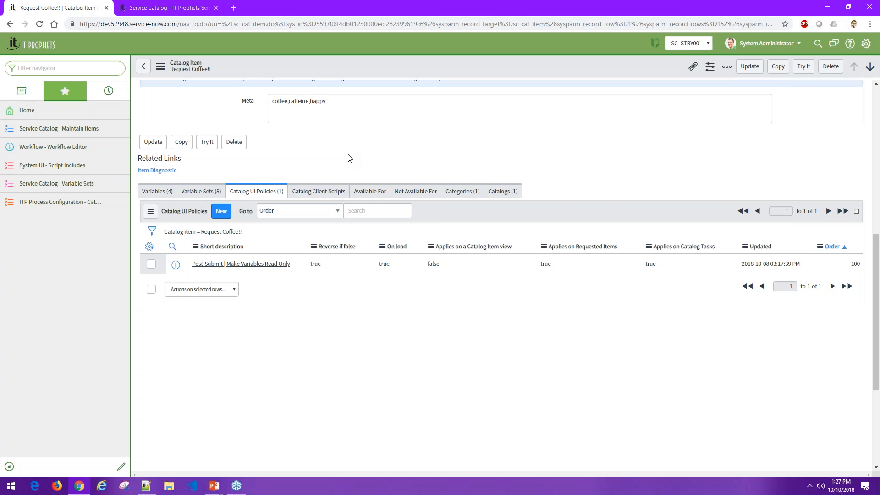
- On the portal's coffee form, try adding 1% Milk under Milk or Cream? and remove it, repeating the selection once
left_click(185, 6)
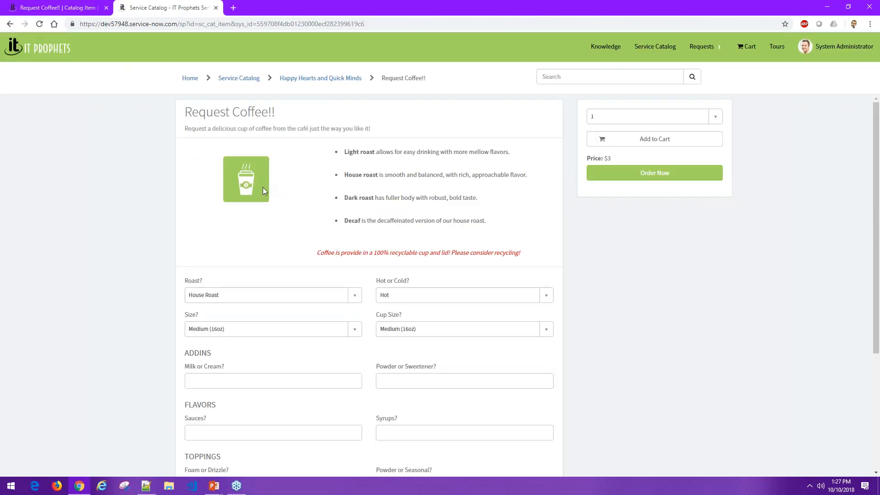
scroll(266, 196, "down", 3)
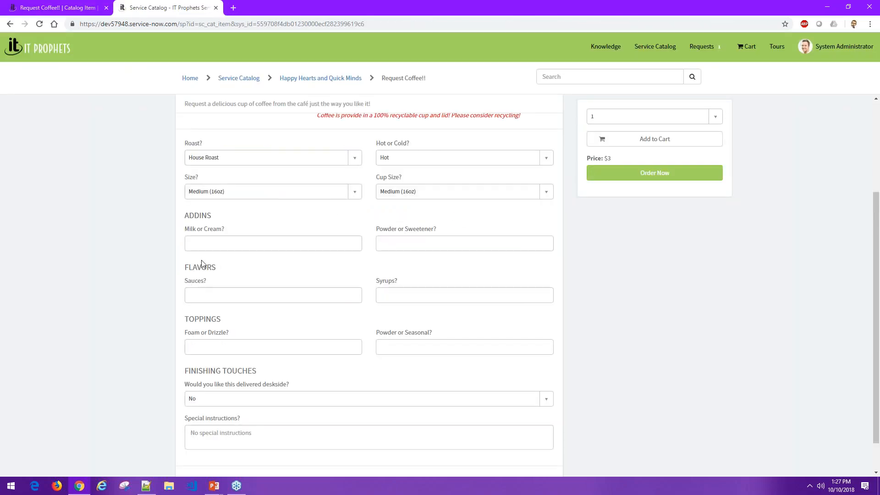
left_click(230, 244)
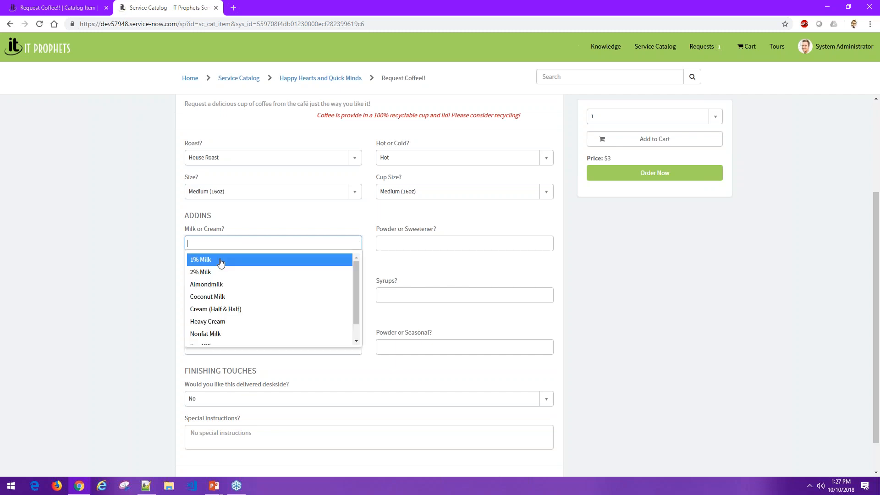
left_click(220, 257)
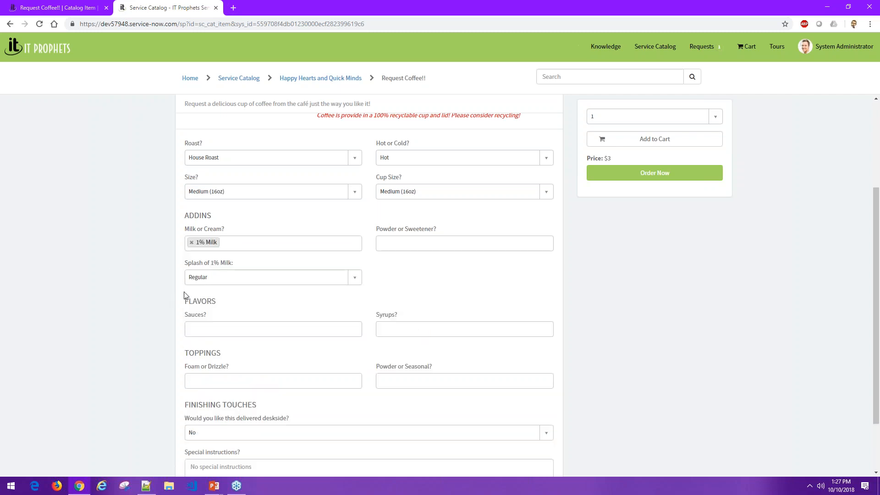
left_click(191, 243)
left_click(206, 243)
left_click(204, 274)
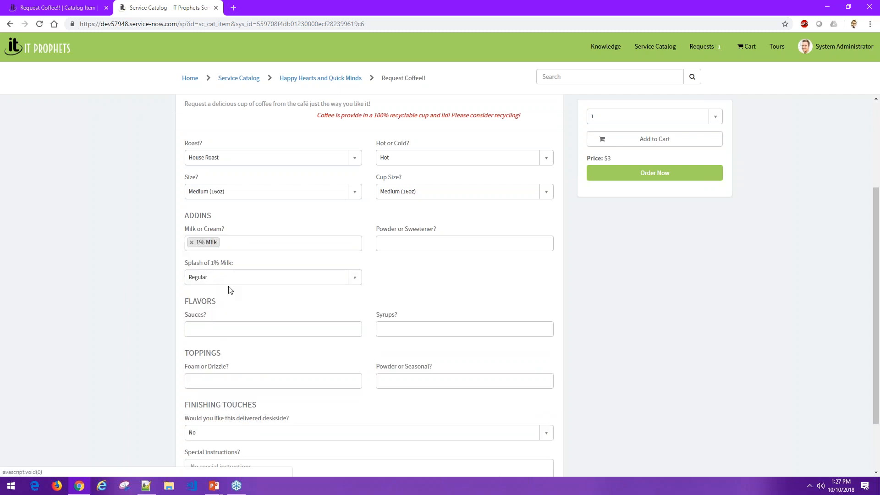
left_click(192, 242)
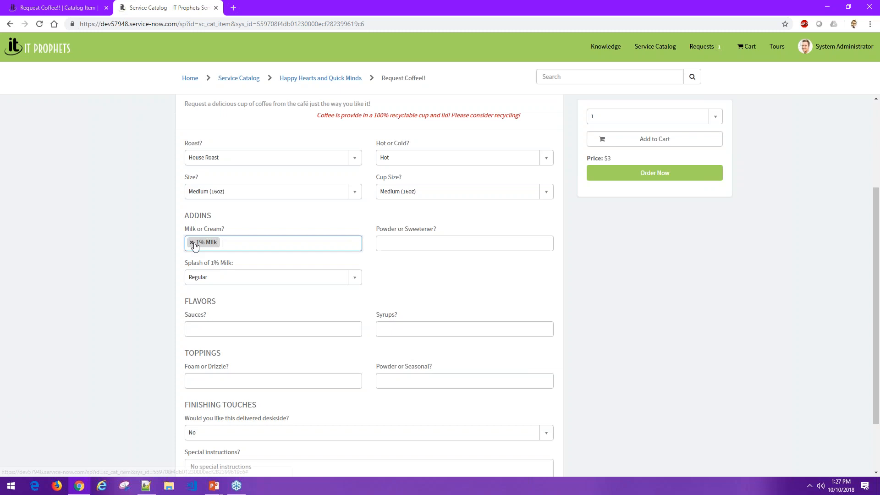
- Return to the back-end record and examine its catalog client scripts and its Available For and Not Available For lists
left_click(91, 12)
left_click(337, 194)
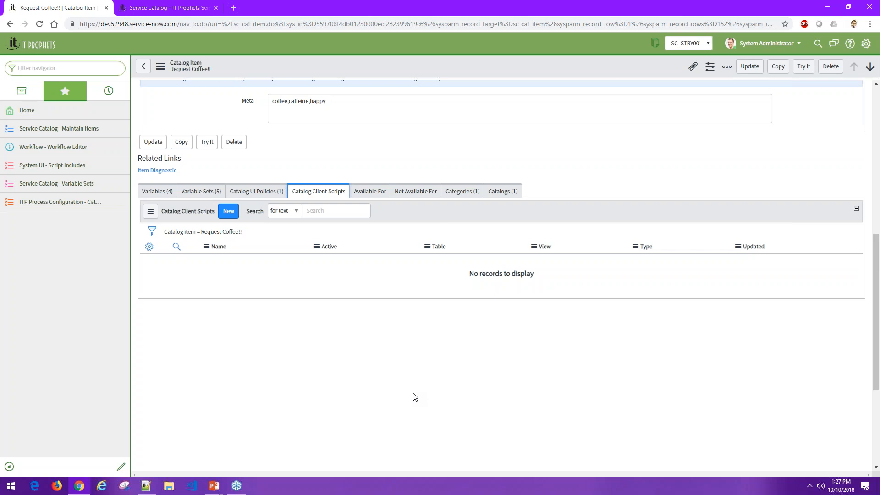
left_click(389, 190)
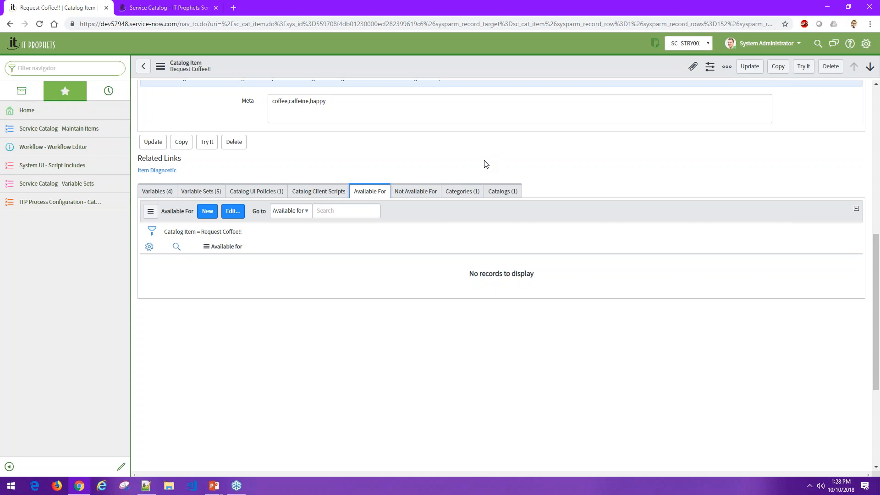
left_click(418, 191)
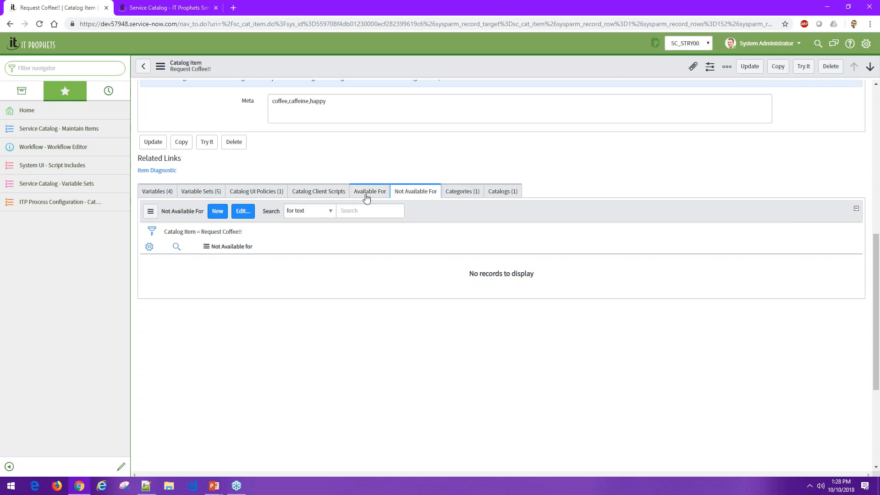
- Examine the categories assigned to the coffee catalog item and review its list of variables
left_click(466, 193)
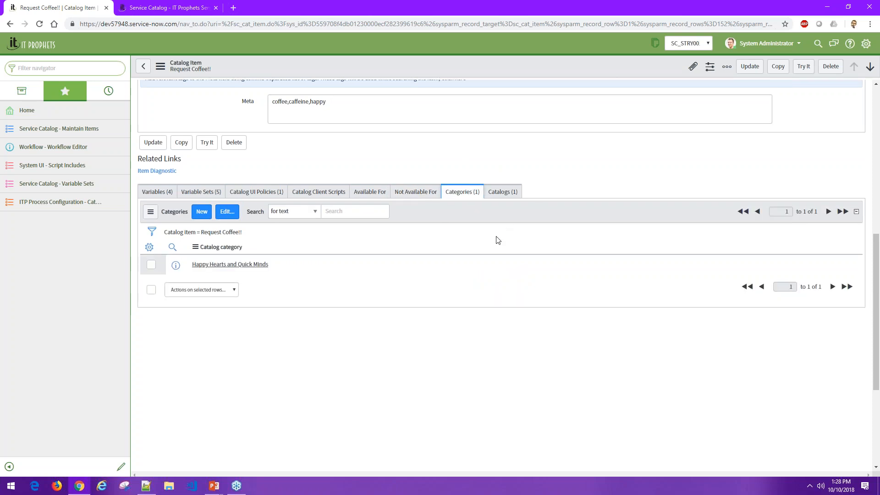
scroll(509, 229, "up", 2)
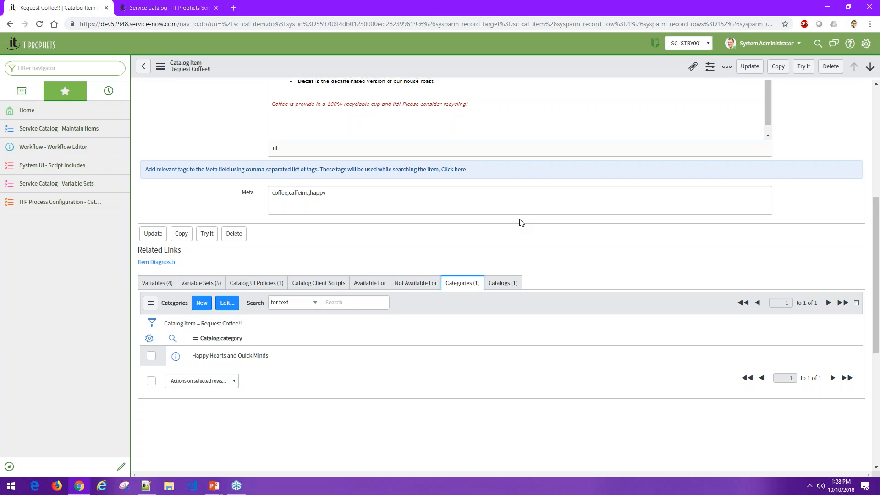
left_click(154, 284)
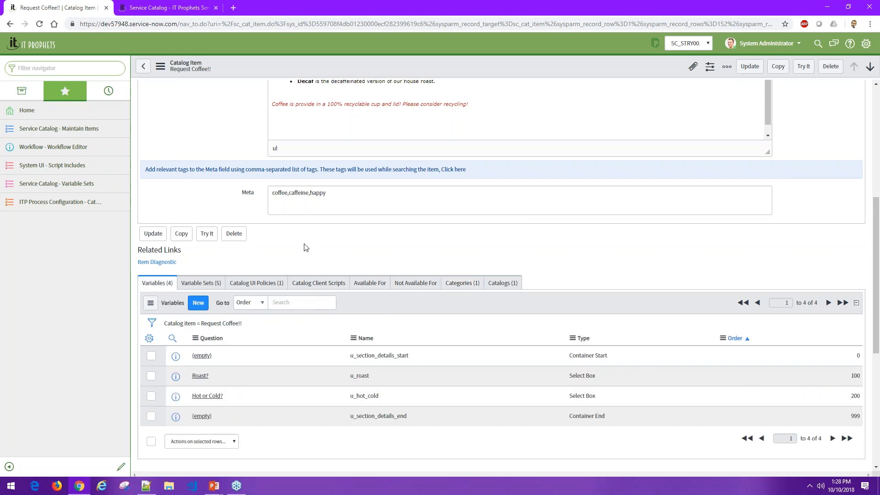
scroll(306, 247, "down", 1)
scroll(303, 246, "down", 2)
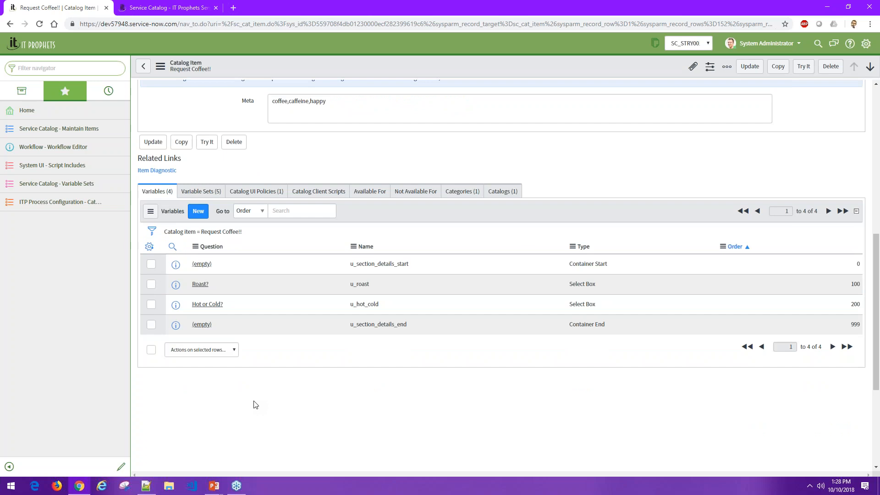
- Start a new variable for the Request Coffee!! item and examine the available variable types
left_click(193, 217)
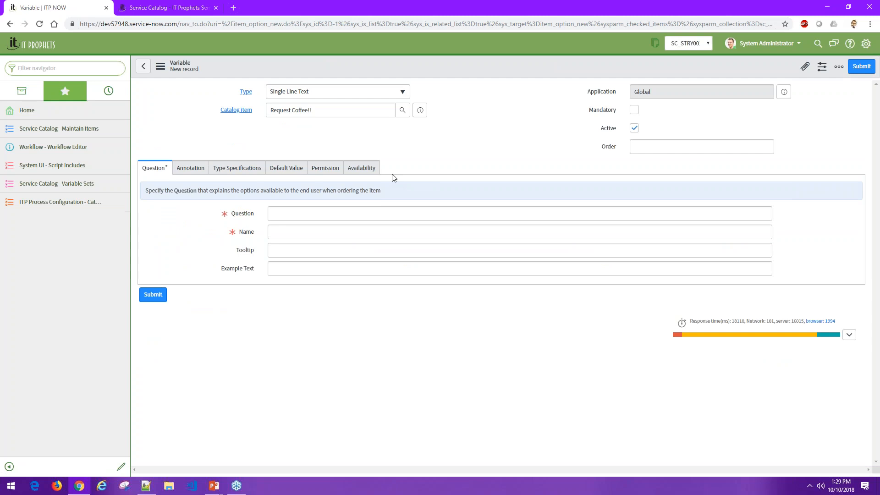
left_click(320, 96)
scroll(339, 137, "up", 5)
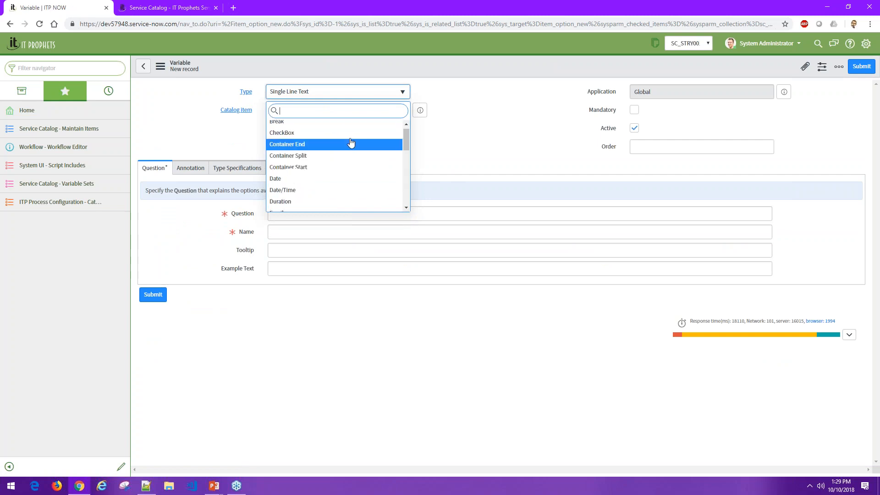
scroll(407, 135, "down", 2)
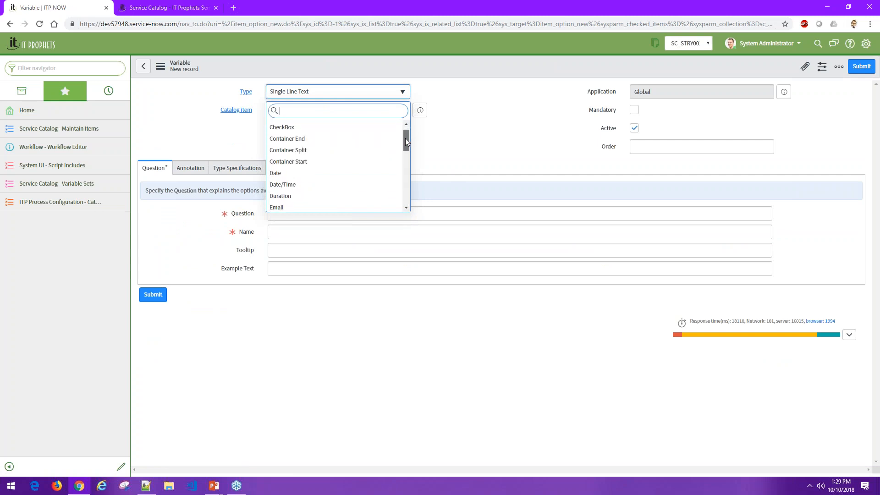
scroll(404, 141, "down", 3)
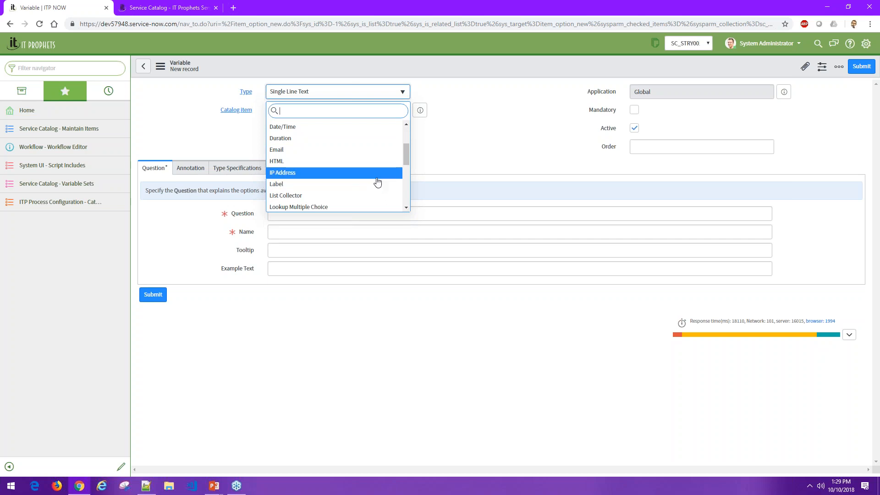
scroll(375, 185, "down", 1)
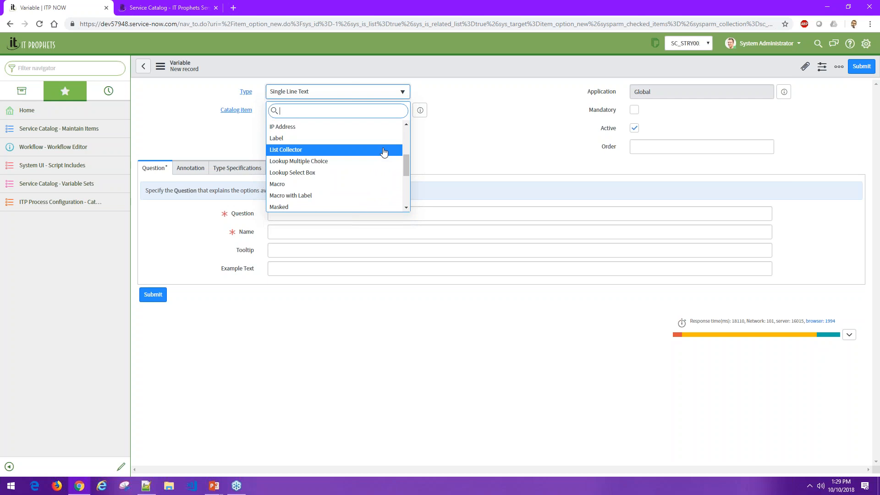
scroll(376, 176, "down", 2)
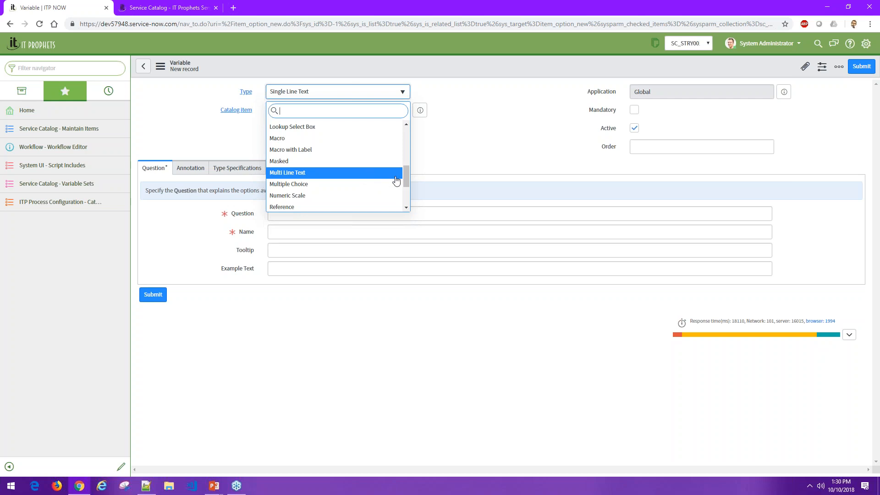
left_click_drag(408, 177, 406, 186)
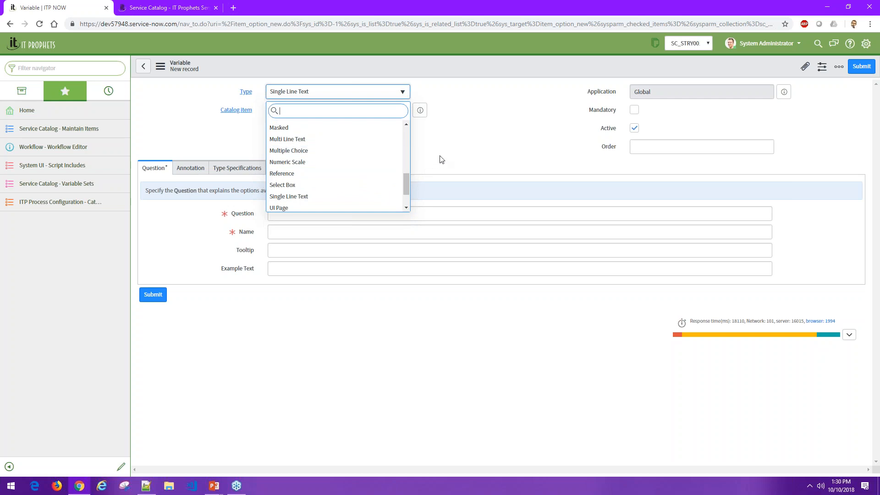
left_click(457, 162)
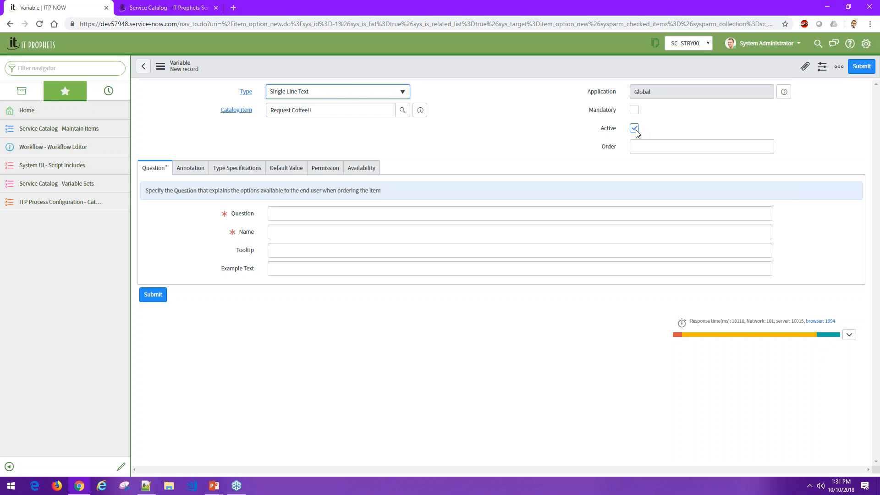
- Examine the new variable's Order and Question fields, its annotation help settings and its type specifications
left_click(728, 145)
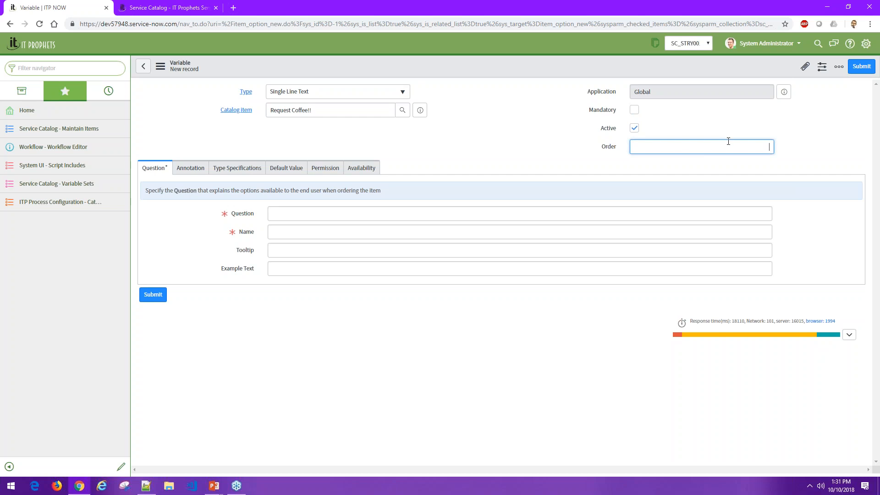
left_click(595, 144)
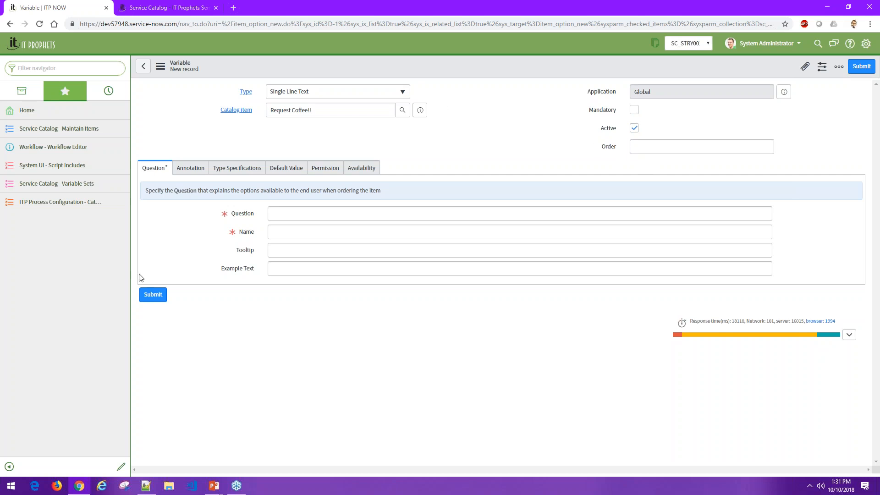
double_click(249, 215)
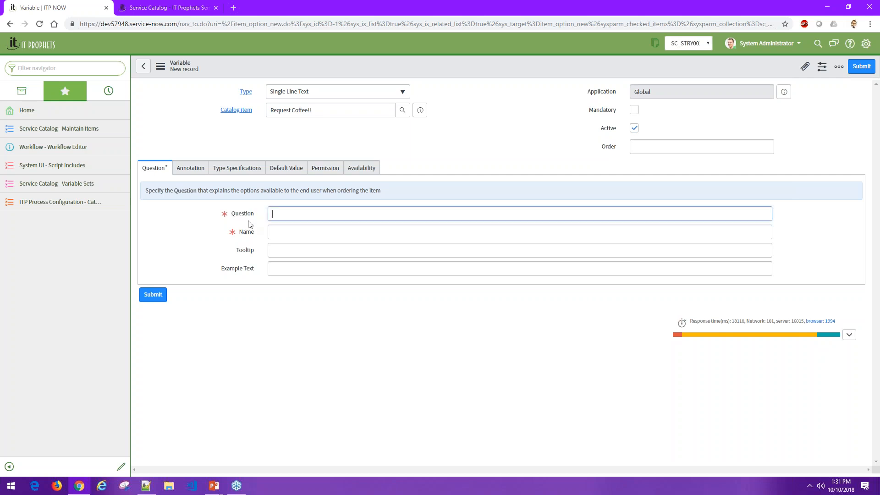
left_click(254, 214)
left_click(253, 215)
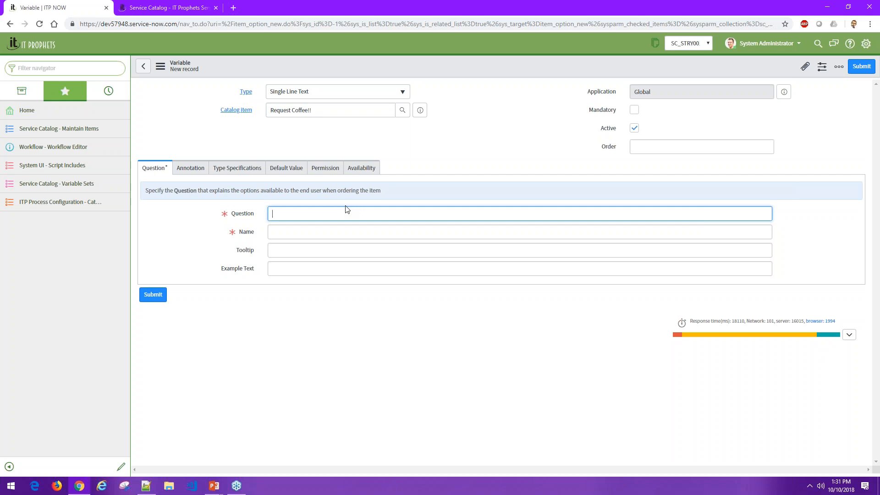
left_click(197, 157)
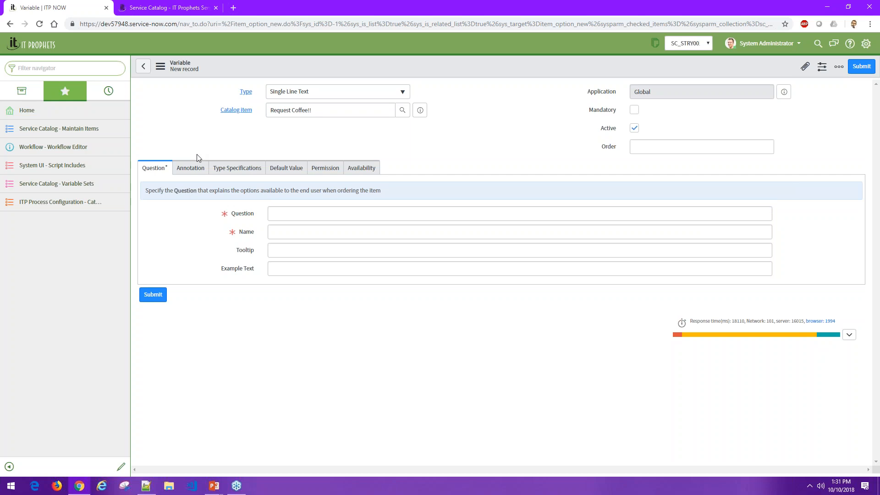
left_click(195, 168)
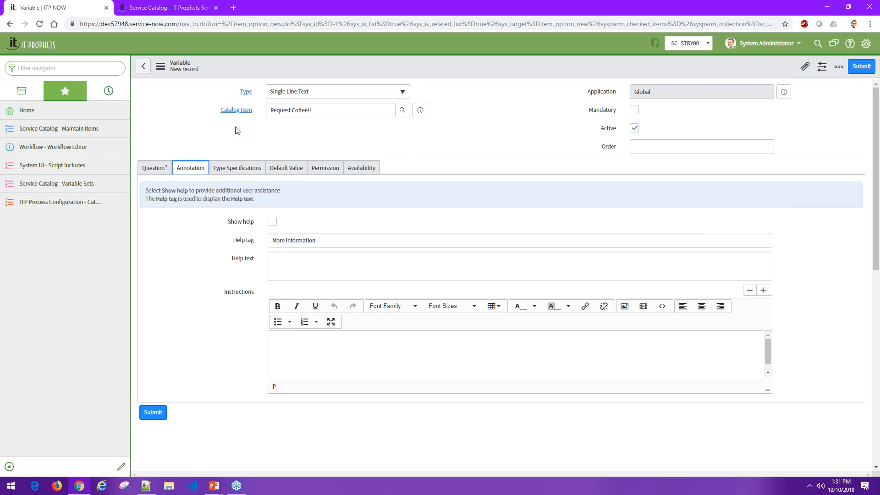
left_click(246, 168)
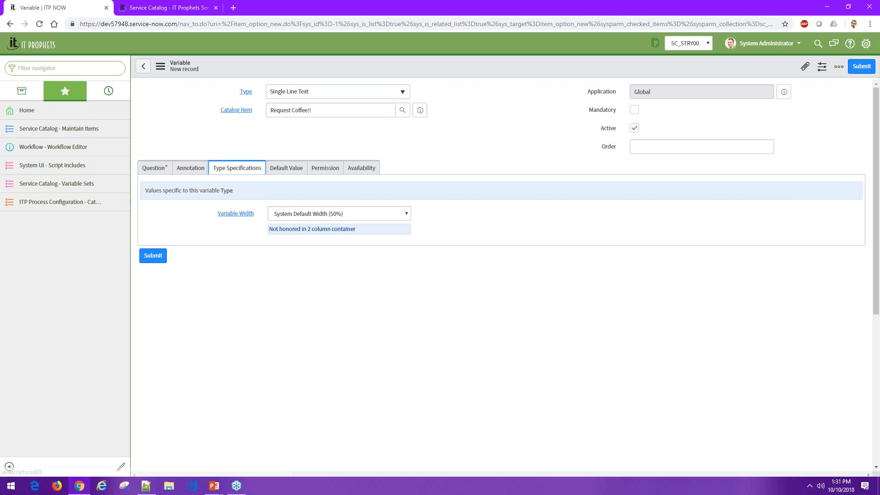
- Set the new variable's type to Reference and examine its reference specifications and default value settings
left_click(311, 95)
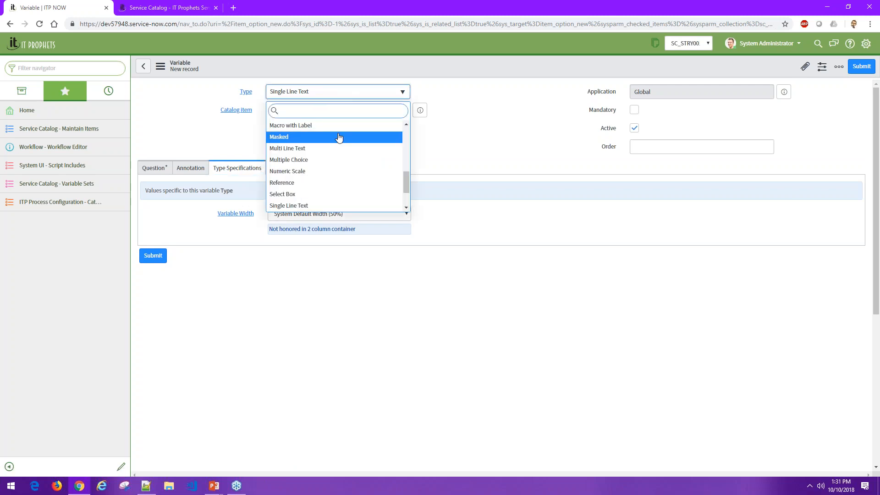
scroll(339, 138, "up", 4)
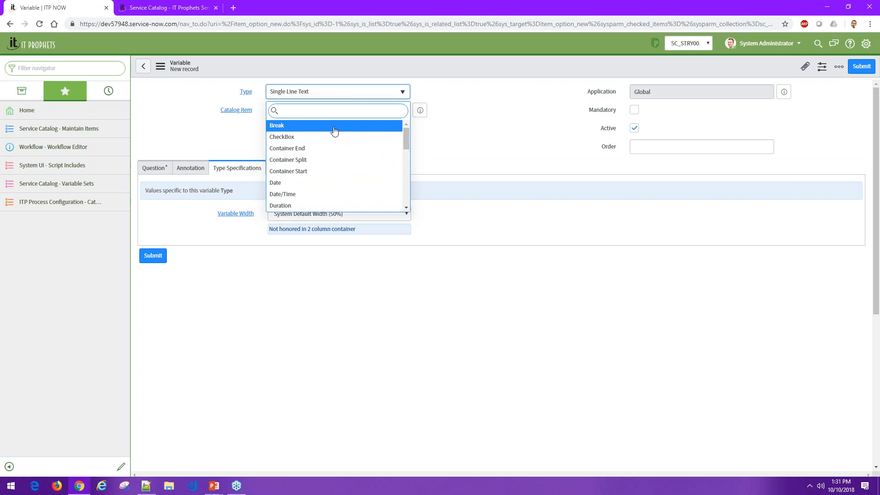
scroll(334, 132, "down", 4)
left_click_drag(405, 175, 405, 187)
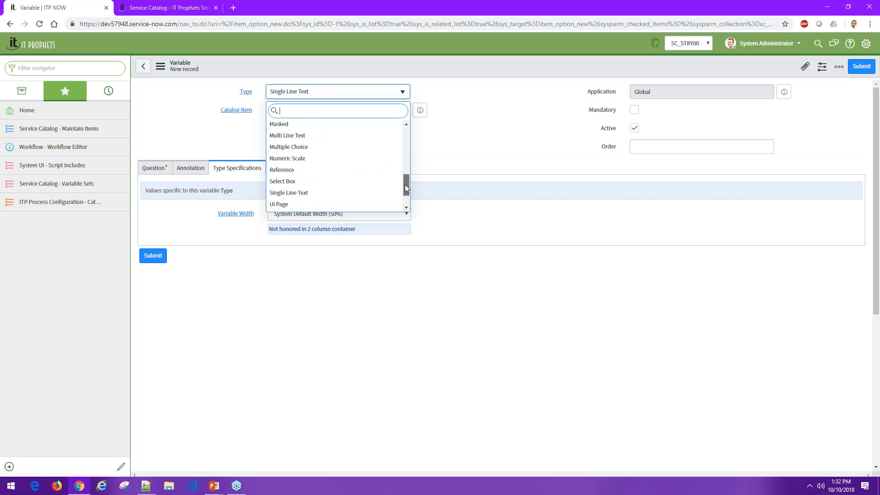
left_click(361, 172)
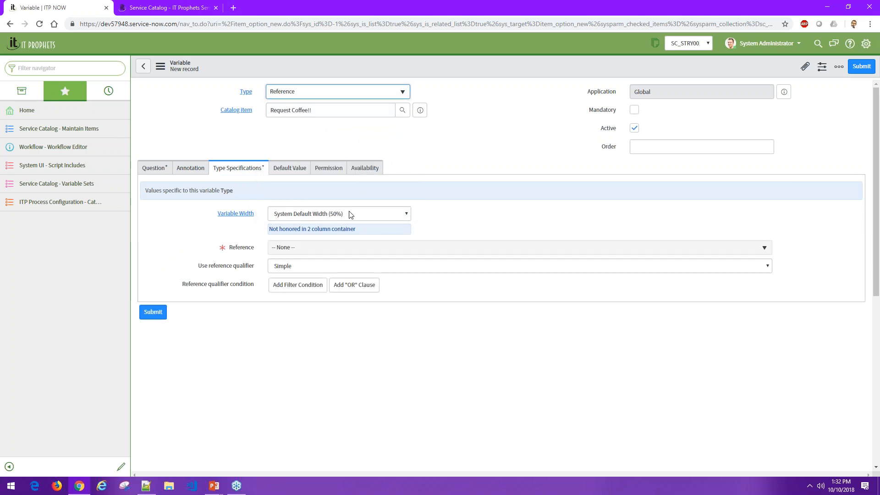
left_click(293, 249)
left_click(200, 254)
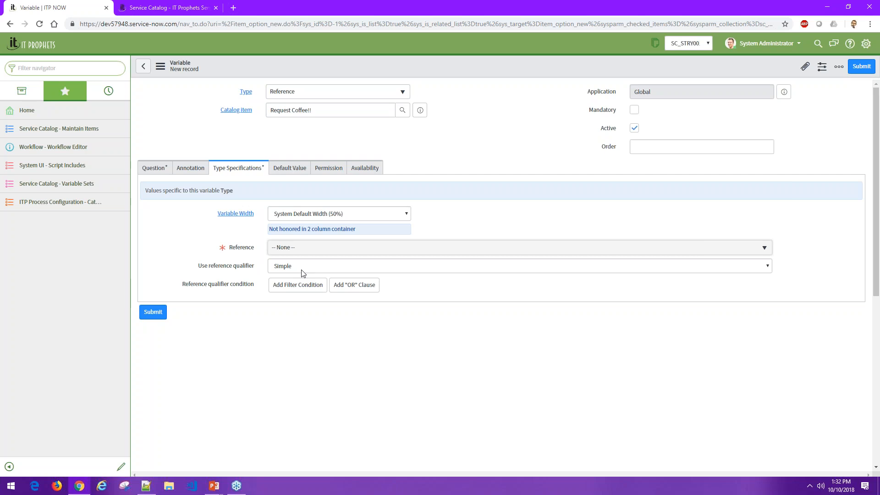
left_click(296, 171)
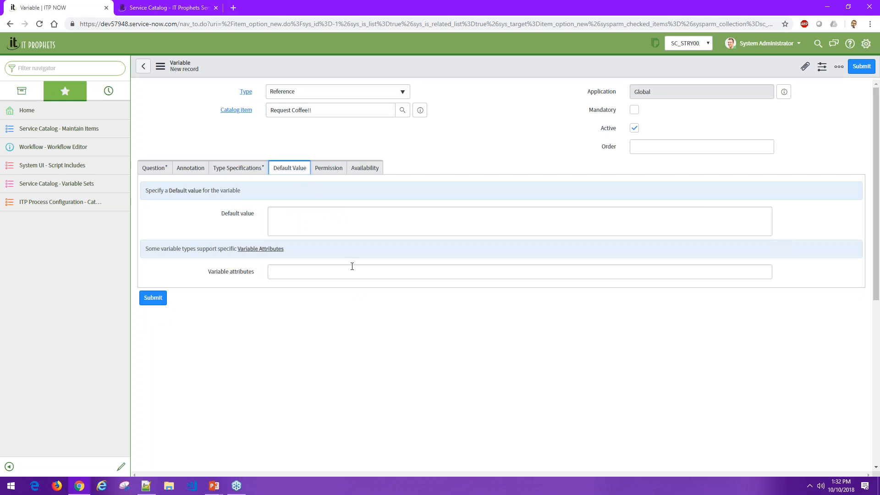
- Switch to the portal's coffee form and add Nonfat Milk under Milk or Cream?
left_click(170, 8)
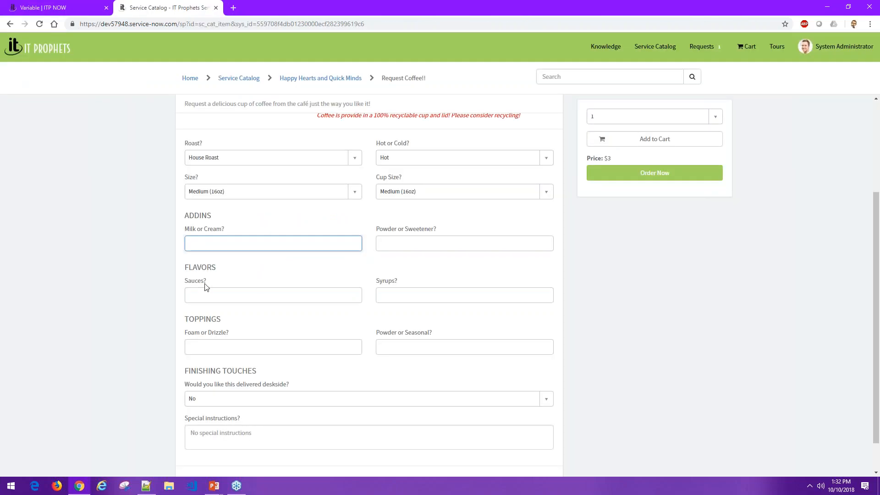
left_click(206, 243)
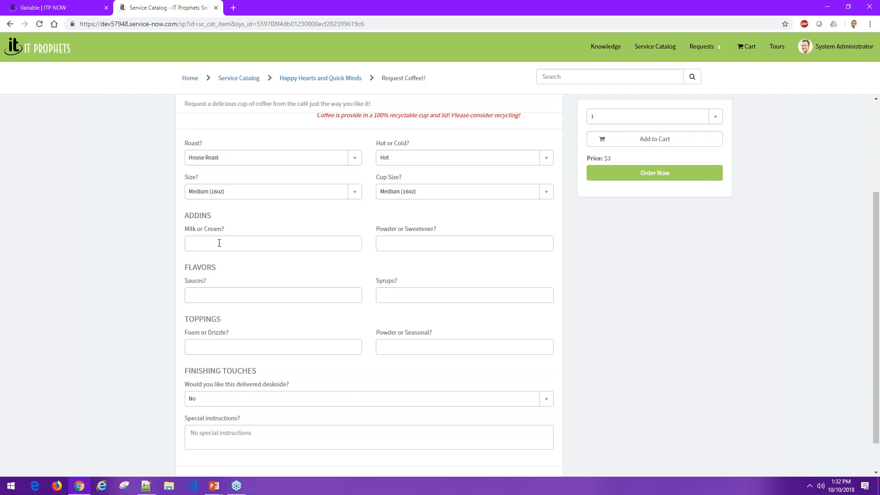
left_click(219, 243)
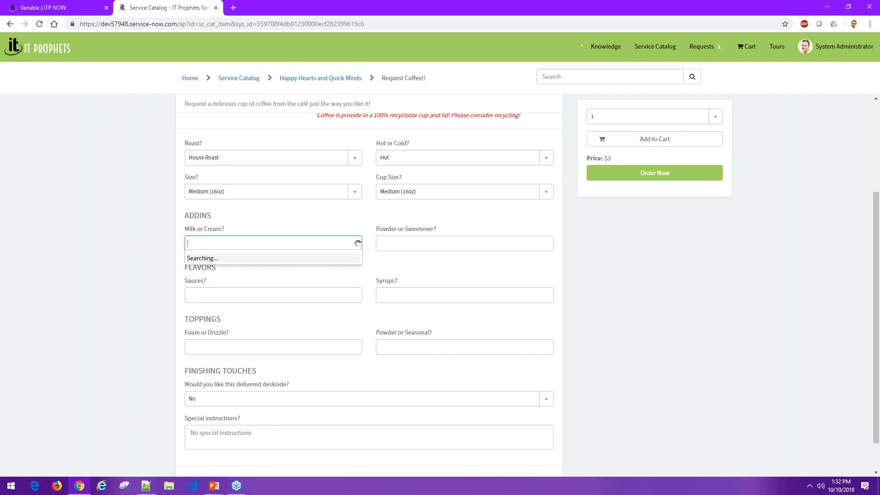
scroll(225, 291, "down", 1)
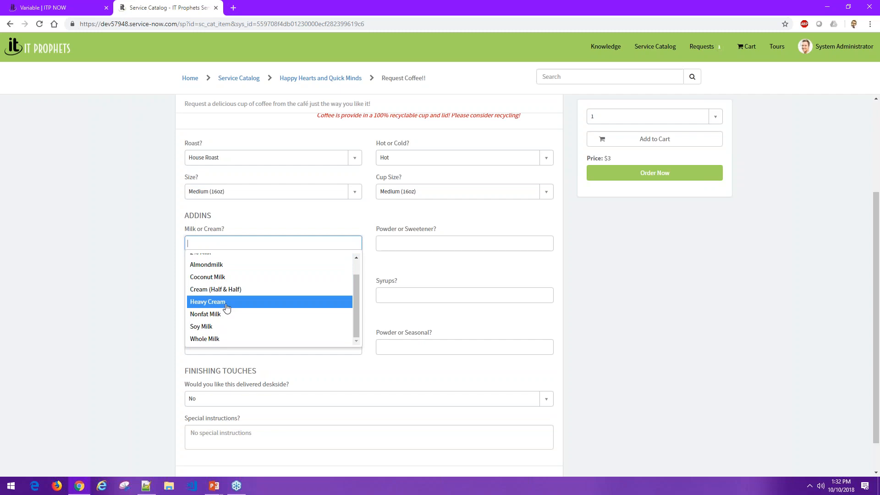
left_click(226, 315)
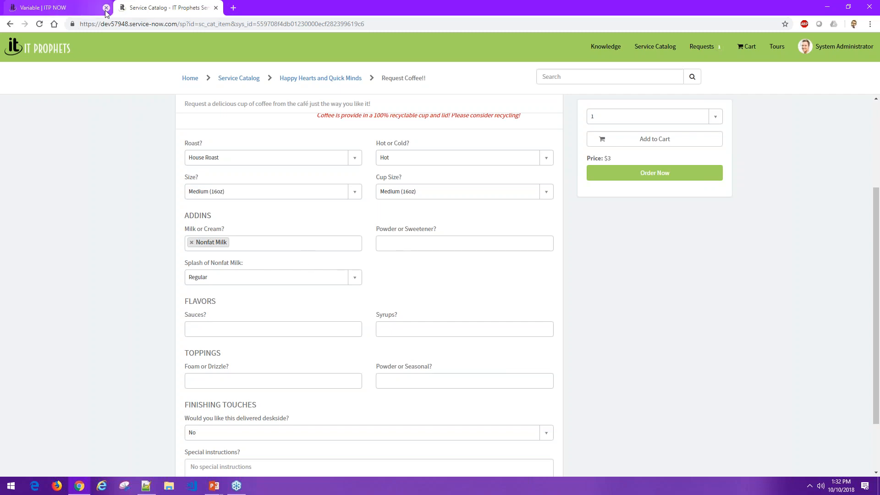
- Return to the new variable record and examine its permission roles, availability options and question fields
left_click(77, 11)
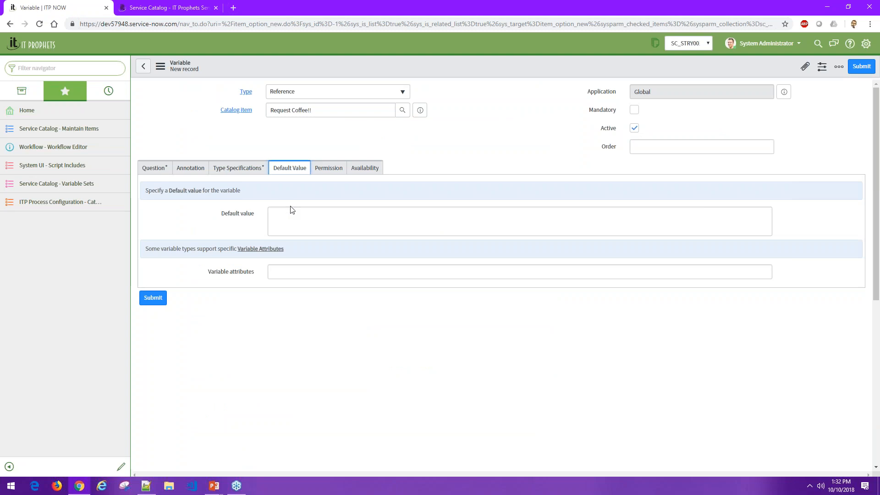
left_click(328, 168)
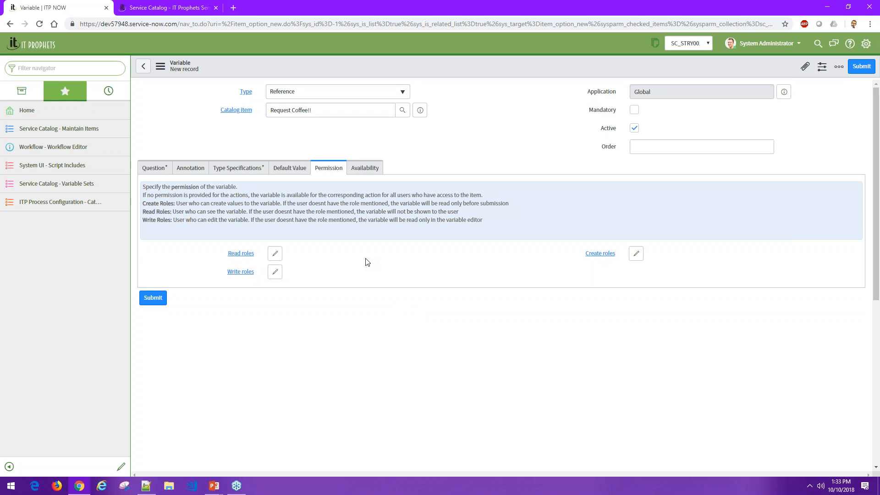
left_click(366, 169)
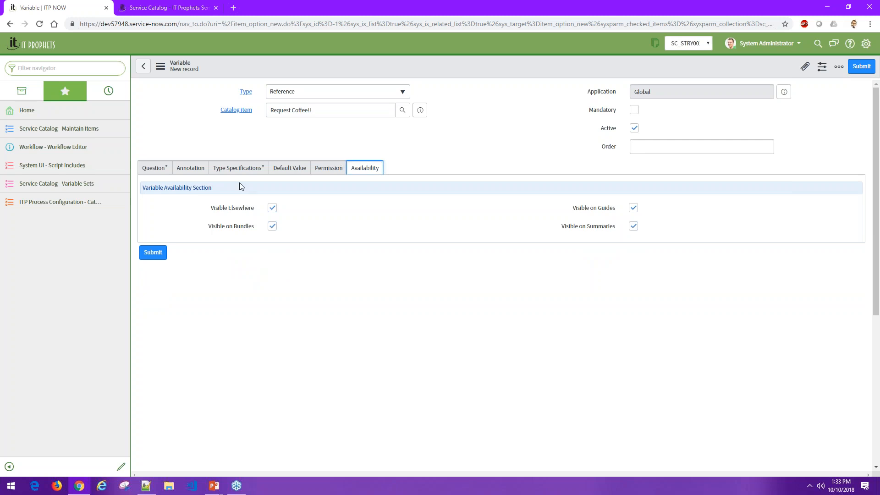
left_click(154, 167)
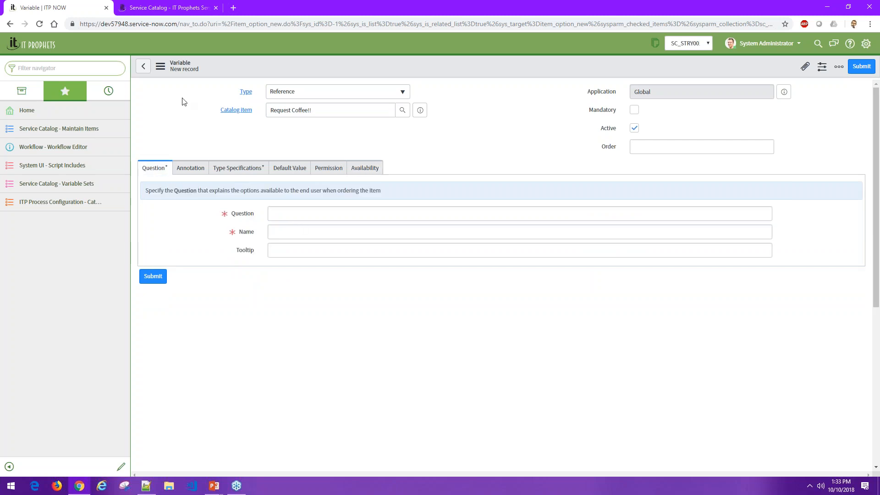
- Reopen the Request Coffee!! catalog item from the navigation history, discarding the unsaved variable
left_click(103, 95)
left_click(72, 143)
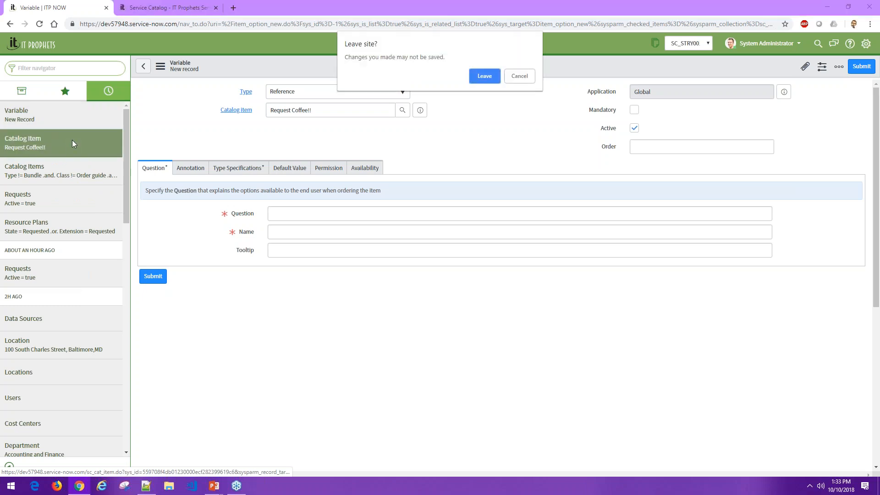
left_click(484, 76)
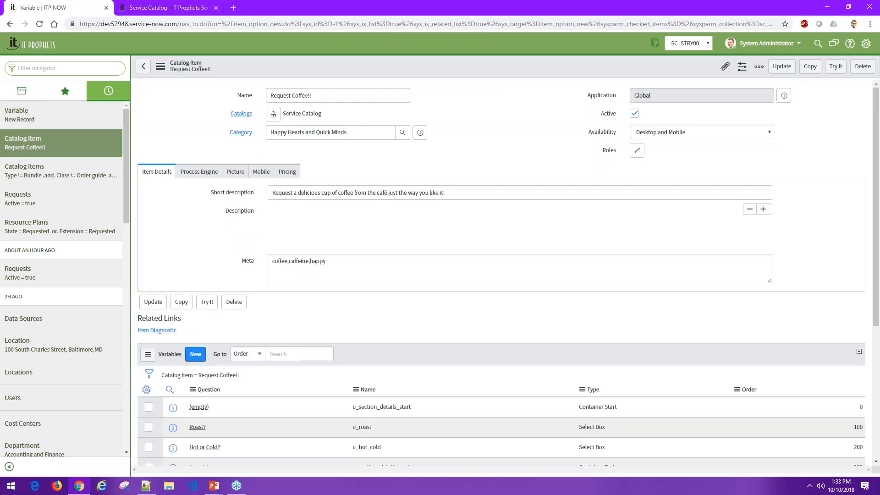
- Open the Roast? variable of Request Coffee!! and compare its choices with the Roast? options on the portal form
scroll(395, 291, "down", 5)
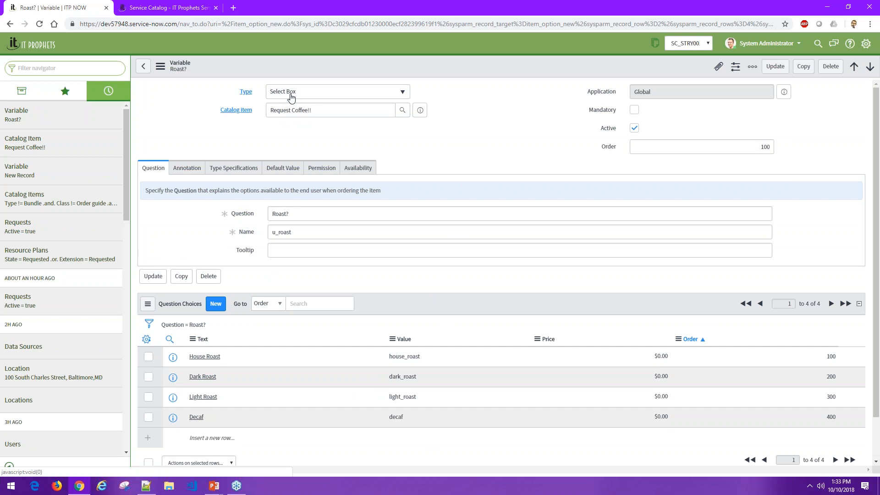
left_click(169, 11)
left_click(279, 158)
left_click(256, 137)
left_click(85, 9)
- Examine the Roast? variable's internal name and the text, value, price and order of its question choices
left_click_drag(301, 214, 264, 233)
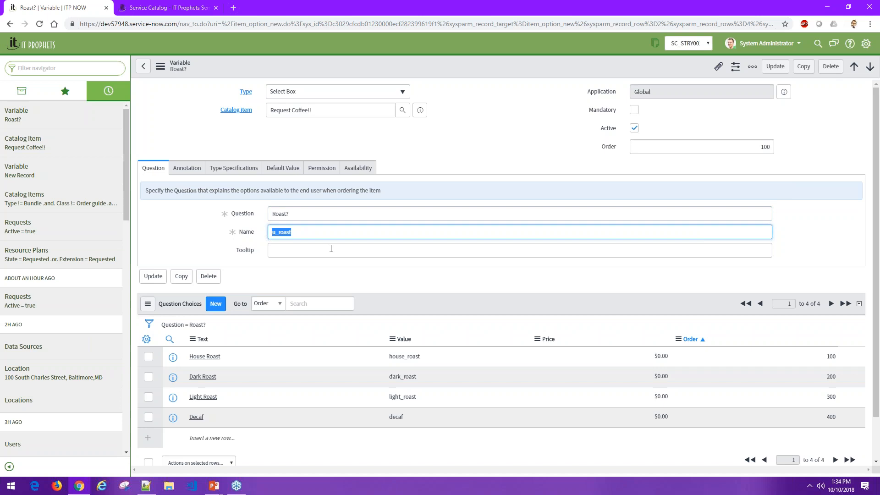
left_click(316, 232)
scroll(361, 262, "down", 1)
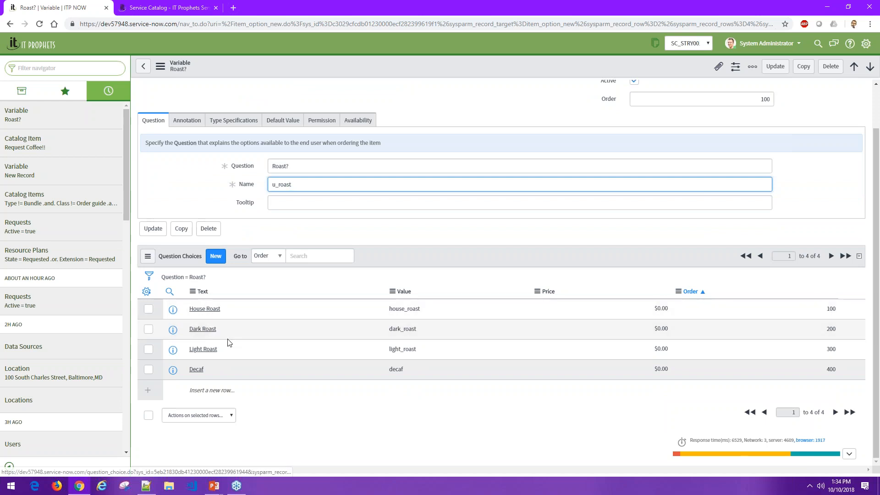
left_click_drag(388, 309, 408, 400)
left_click(408, 400)
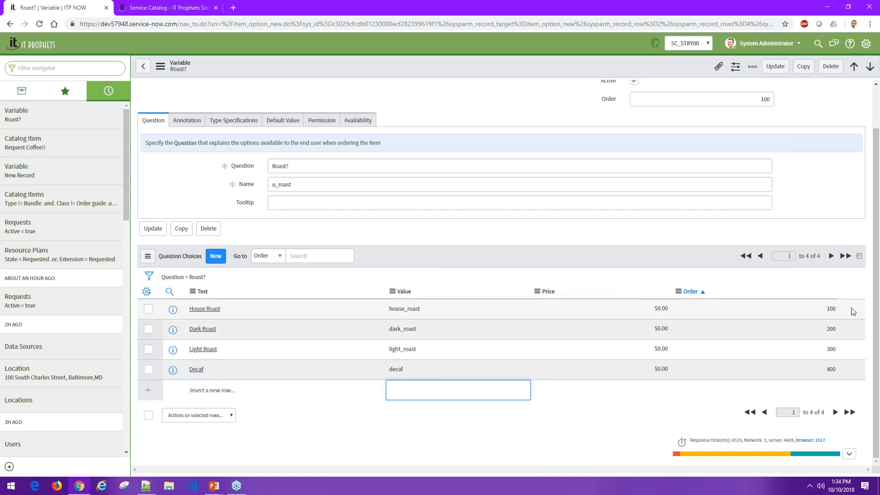
scroll(180, 195, "up", 2)
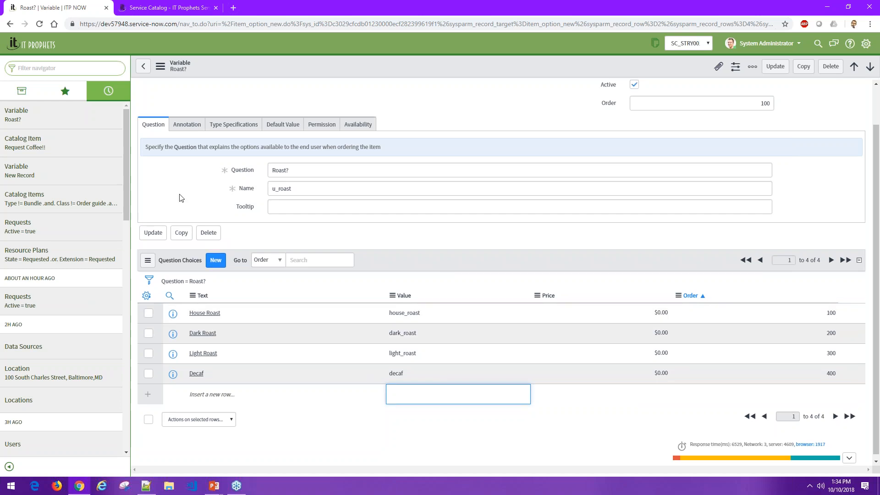
- Review the Roast? variable's annotation, default value, type specifications and permission settings
left_click(197, 173)
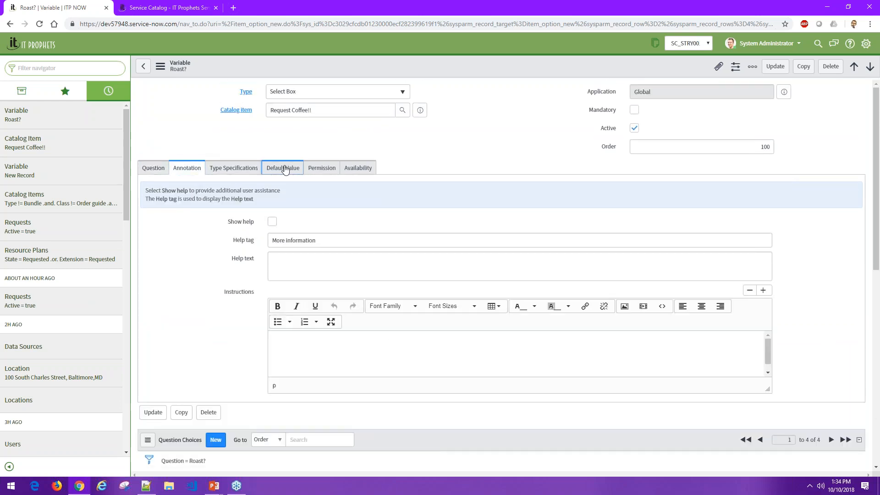
left_click(284, 169)
double_click(290, 214)
left_click(240, 175)
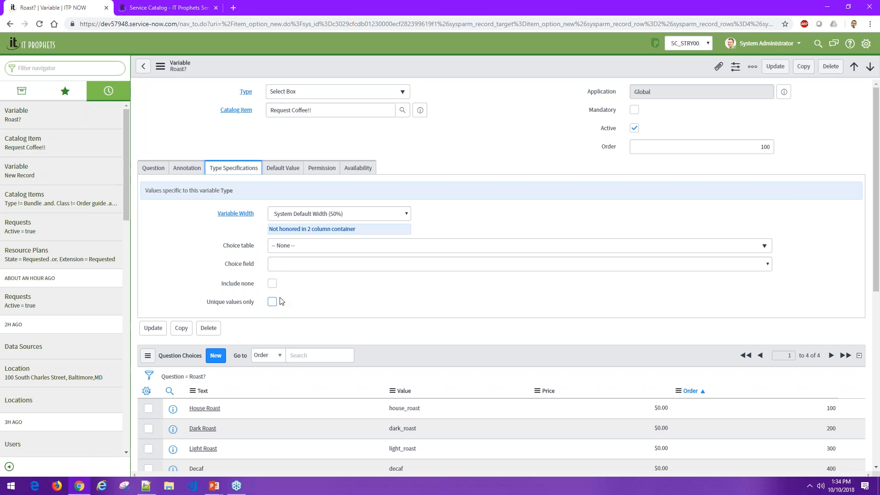
left_click(321, 169)
left_click(191, 169)
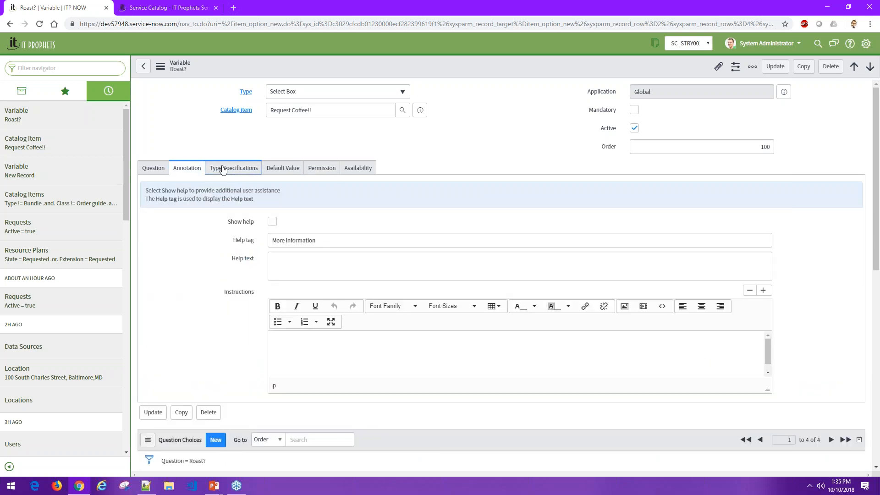
left_click(223, 168)
left_click(196, 167)
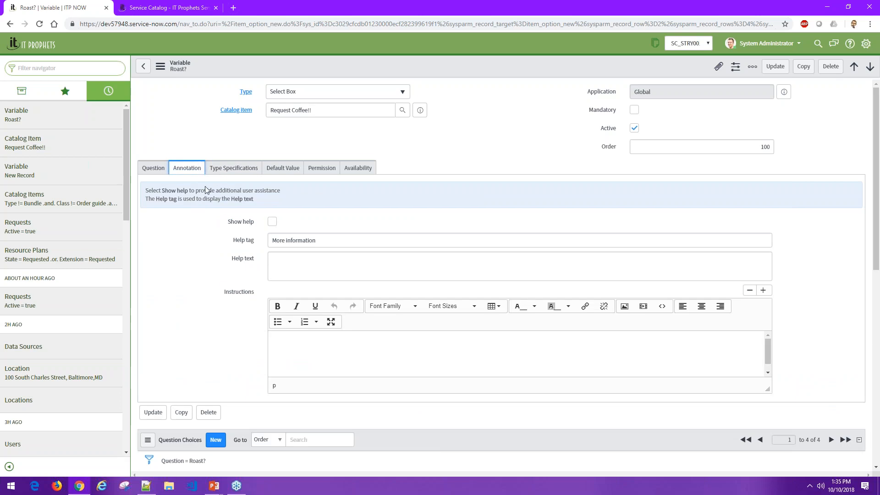
- Reopen the Request Coffee!! catalog item from the navigation history and examine its section start and end container variables
left_click(74, 116)
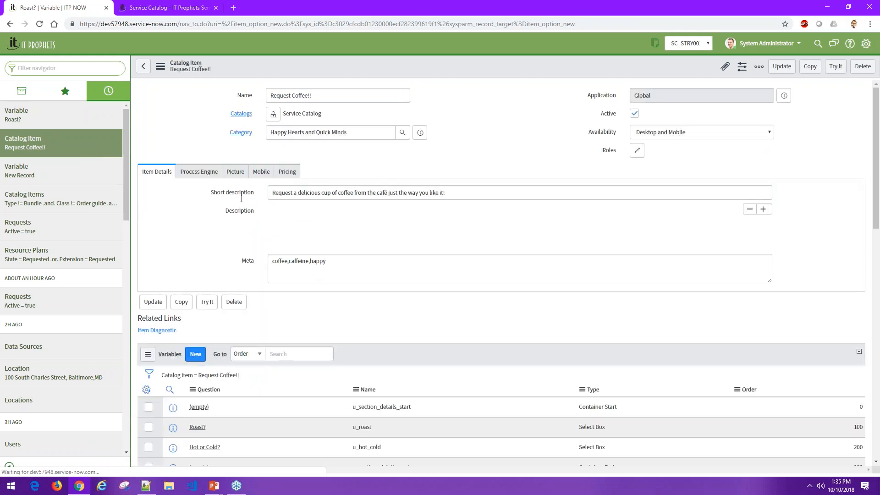
scroll(226, 274, "down", 6)
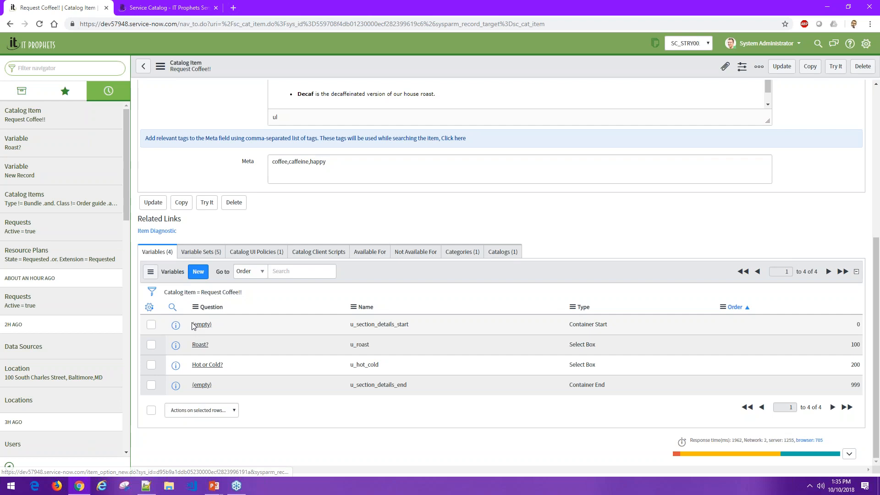
left_click_drag(192, 325, 443, 321)
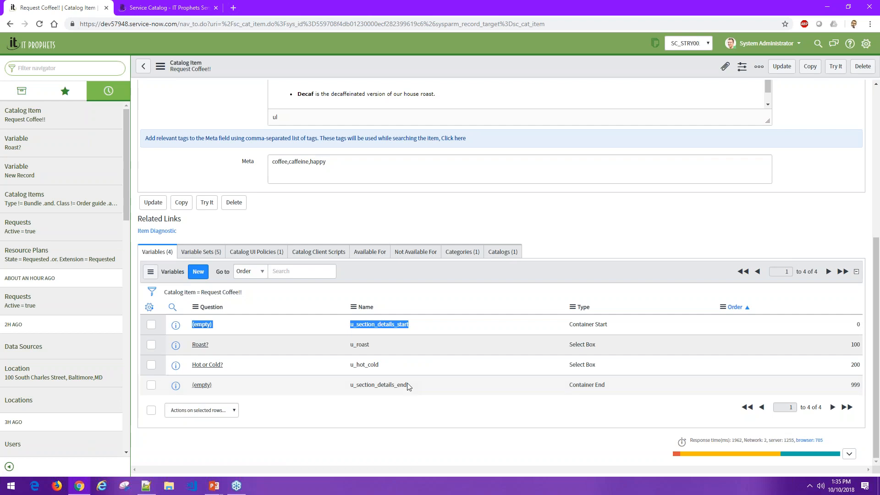
- Switch to the portal's coffee form and examine how the drink questions are laid out in two columns
left_click(172, 8)
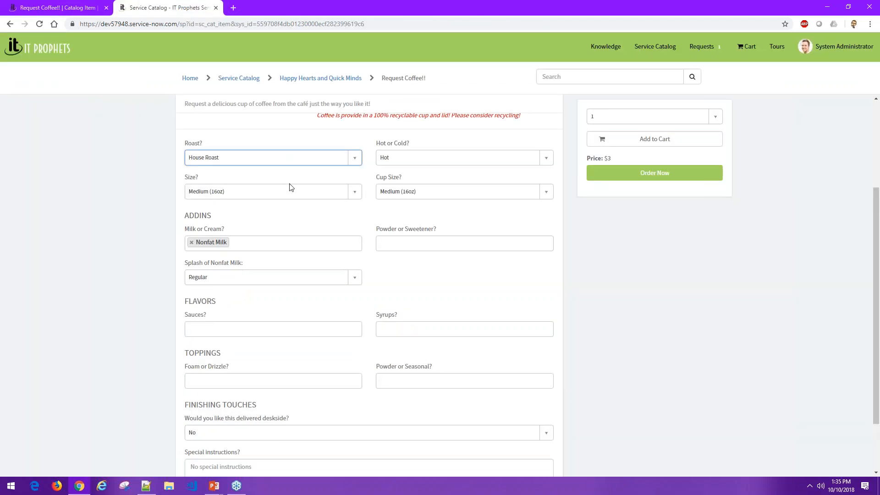
scroll(289, 187, "up", 3)
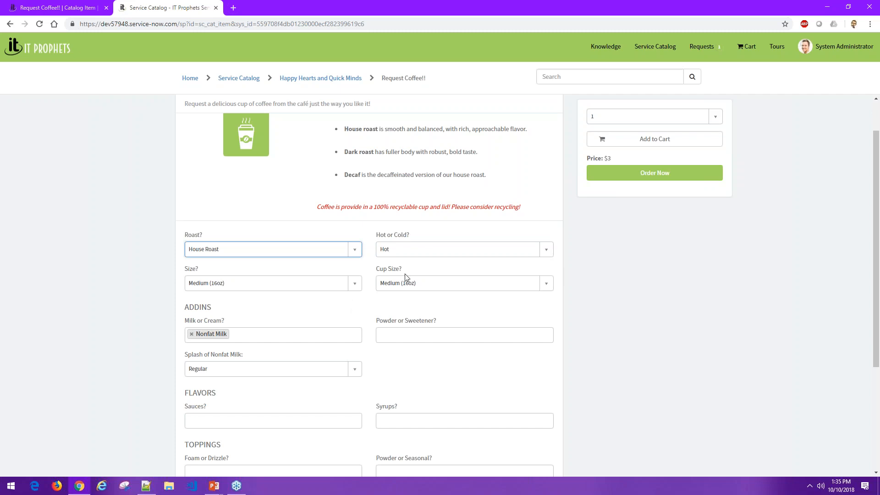
scroll(405, 277, "down", 1)
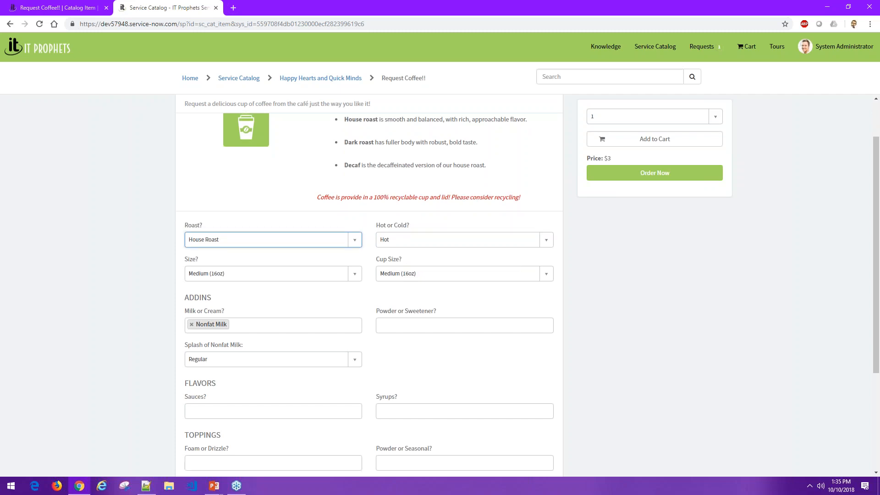
scroll(408, 243, "down", 1)
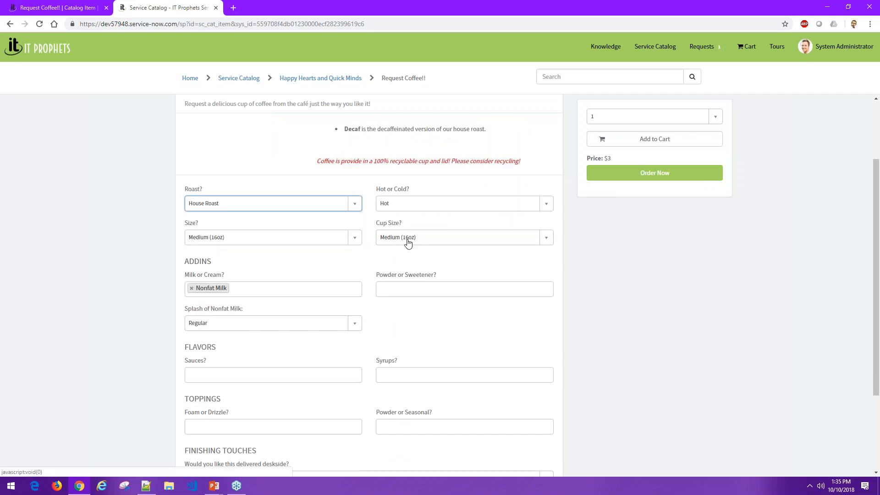
- Return to the Request Coffee!! catalog item, list its variable sets and open the DRINK DETAILS set
left_click(82, 14)
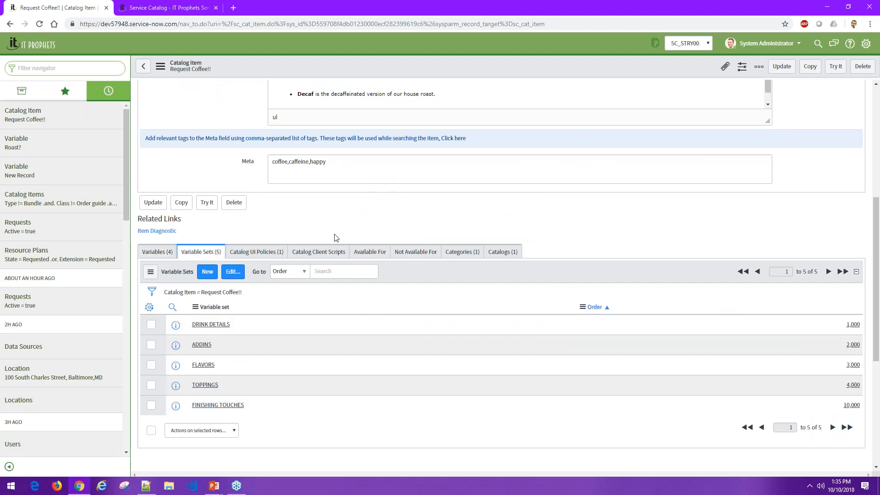
scroll(335, 238, "up", 6)
scroll(269, 328, "down", 7)
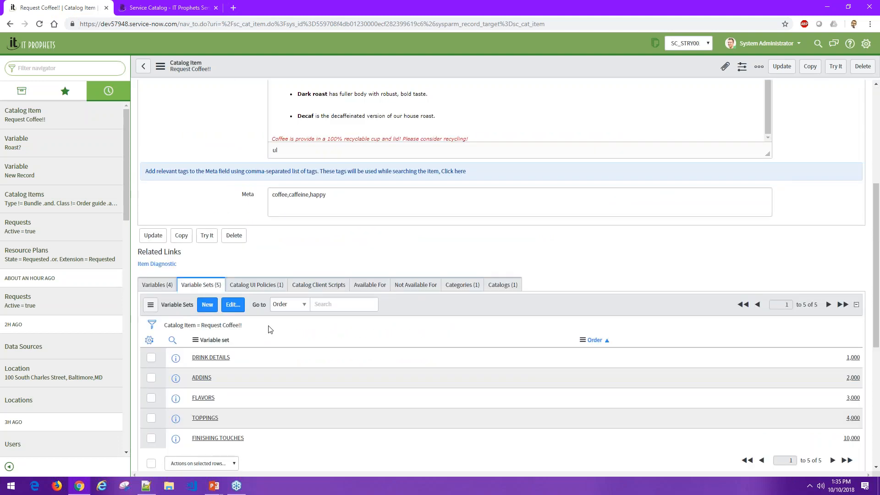
left_click(216, 266)
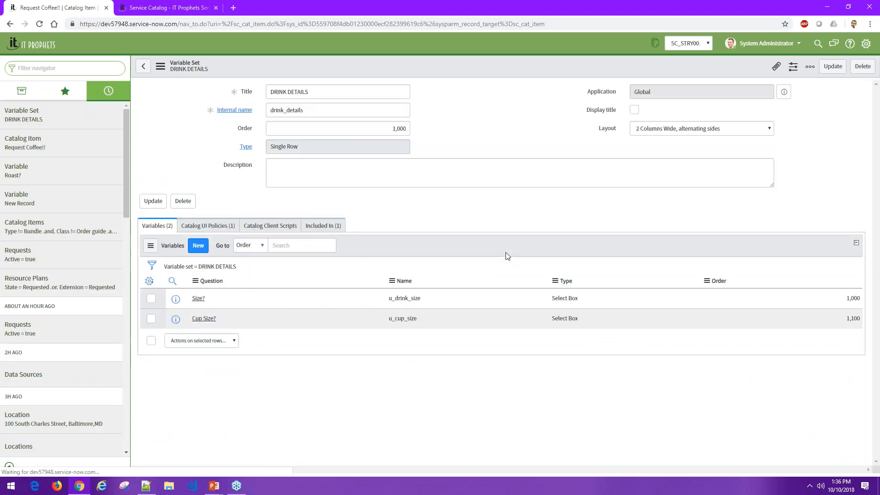
left_click(455, 213)
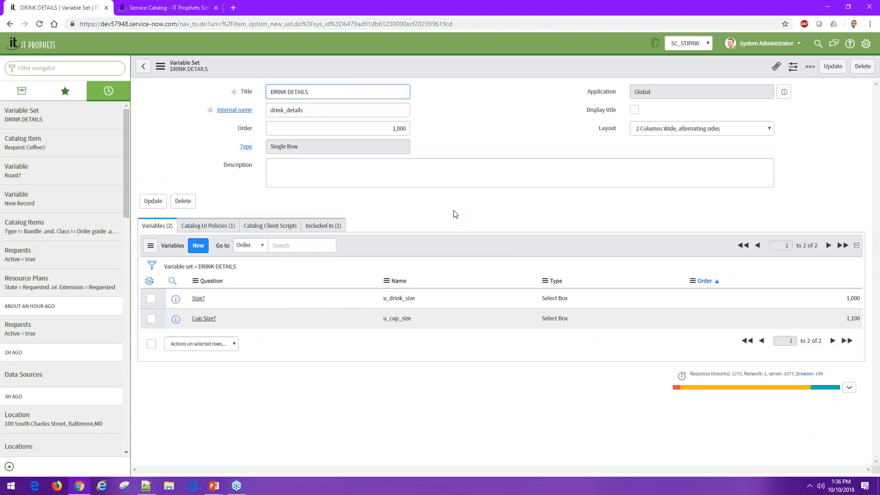
- Compare the DRINK DETAILS set's title with the section headings, such as ADDINS, on the portal form
left_click_drag(334, 91, 246, 84)
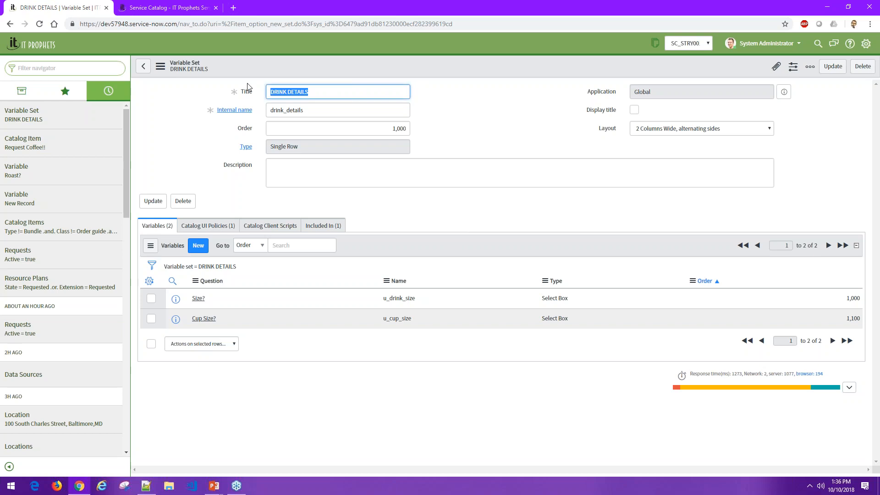
left_click(165, 8)
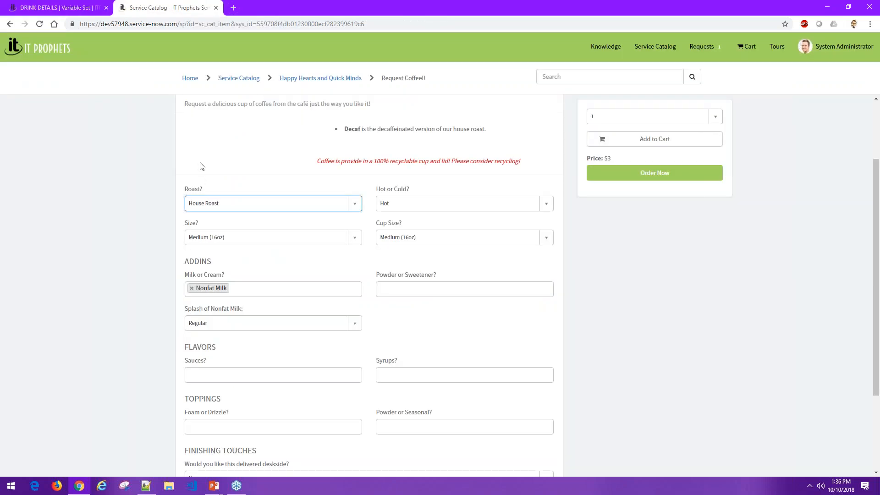
left_click_drag(214, 263, 185, 262)
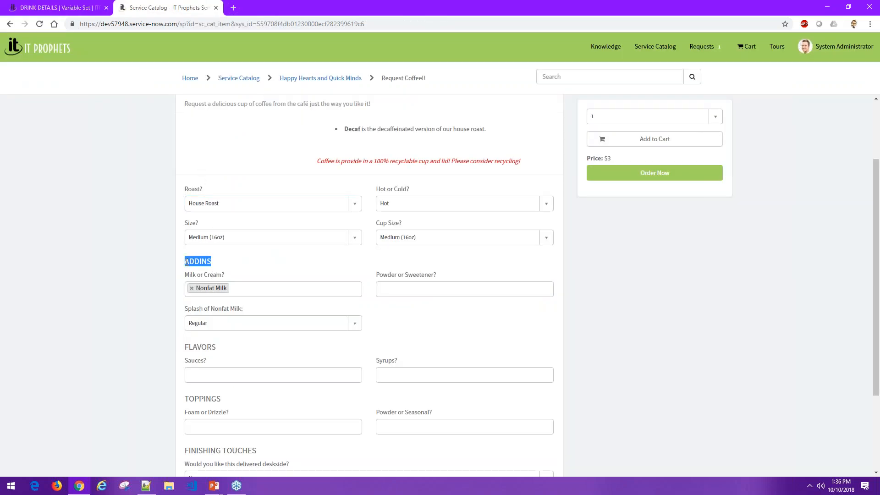
- Enable Display title on the DRINK DETAILS variable set, save it, and reload the portal's coffee form to check the heading
left_click(89, 11)
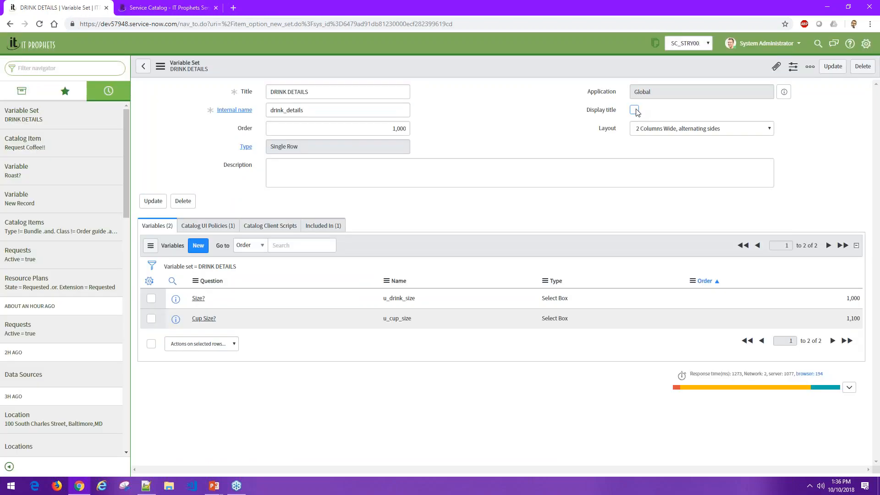
left_click(160, 67)
left_click(218, 100)
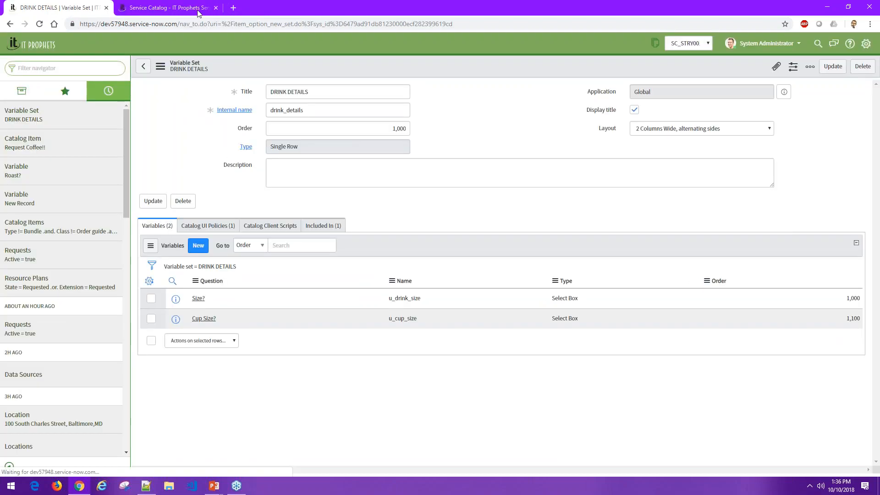
left_click(165, 8)
left_click(40, 24)
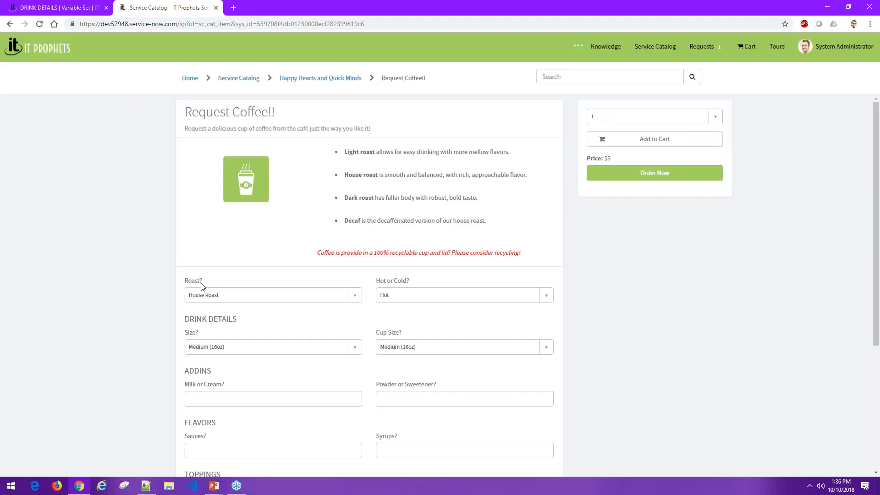
triple_click(220, 319)
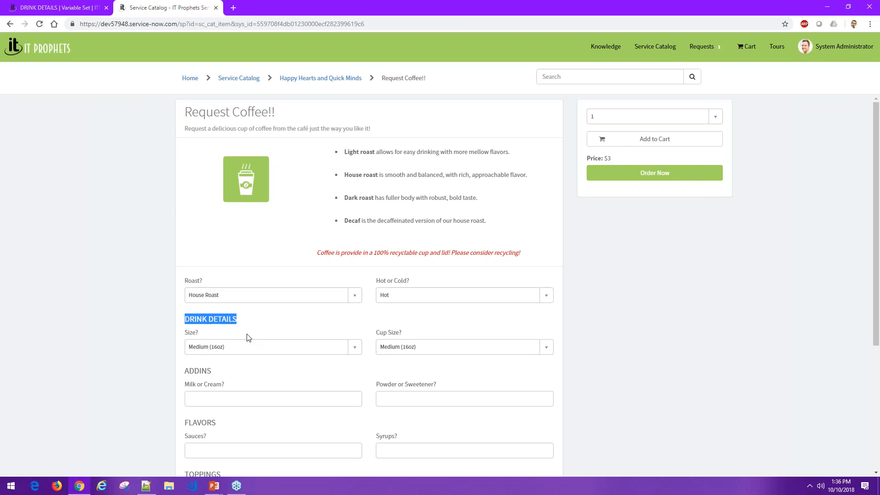
- Disable Display title on the DRINK DETAILS variable set again and save the record
left_click(59, 9)
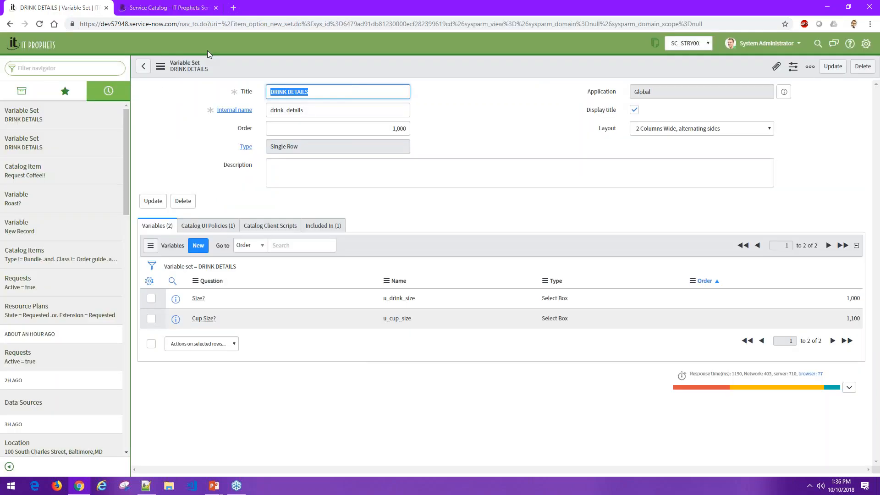
left_click(160, 66)
left_click(175, 78)
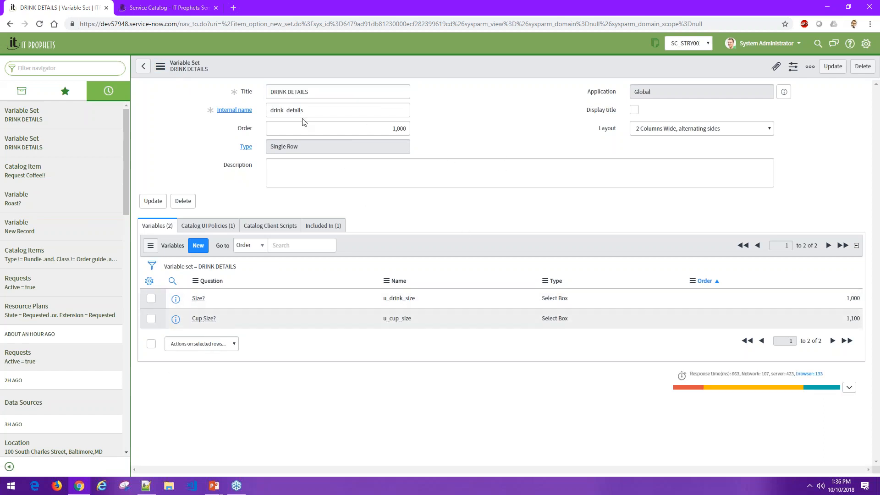
- Examine the DRINK DETAILS set's internal name and its Size? and Cup Size? variables
left_click_drag(328, 108, 269, 105)
left_click(289, 196)
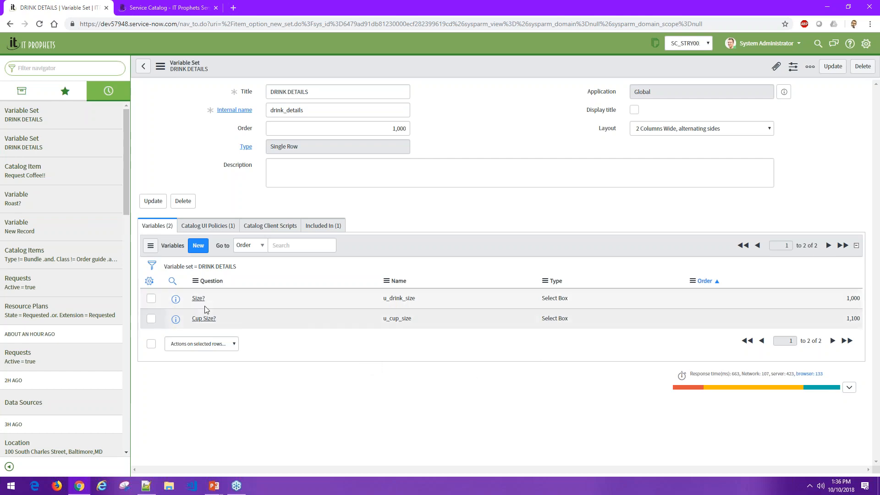
left_click_drag(207, 305, 193, 299)
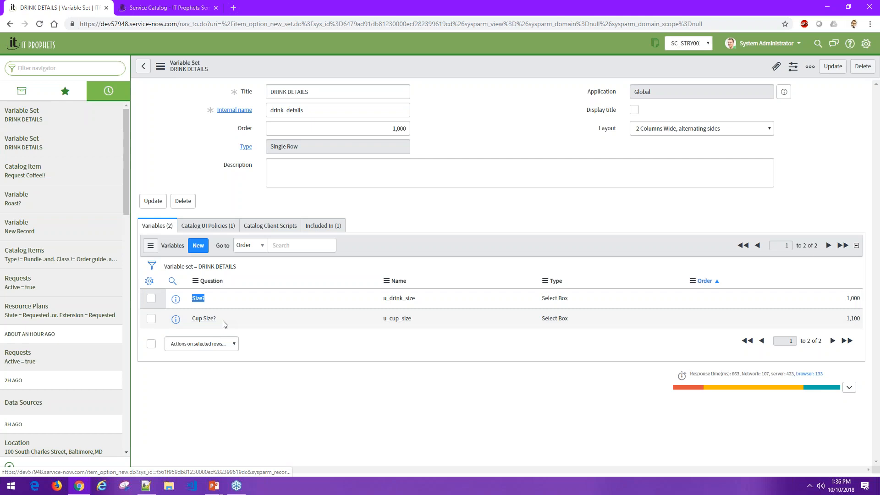
left_click_drag(223, 321, 192, 320)
left_click(297, 398)
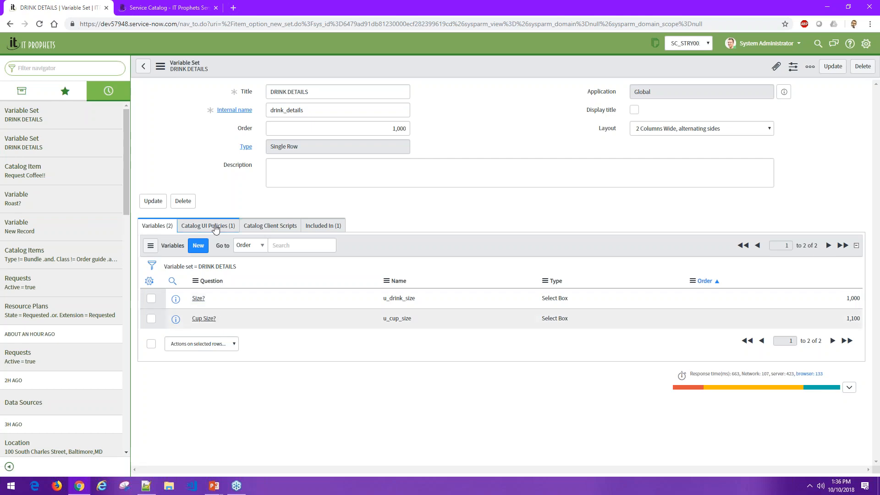
- Check the catalog UI policies of the DRINK DETAILS set and open its Size? variable
left_click(215, 227)
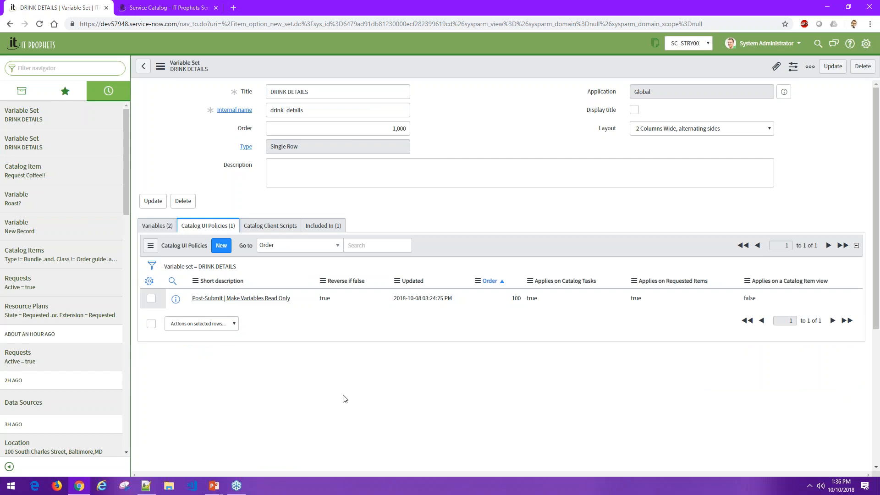
left_click(157, 225)
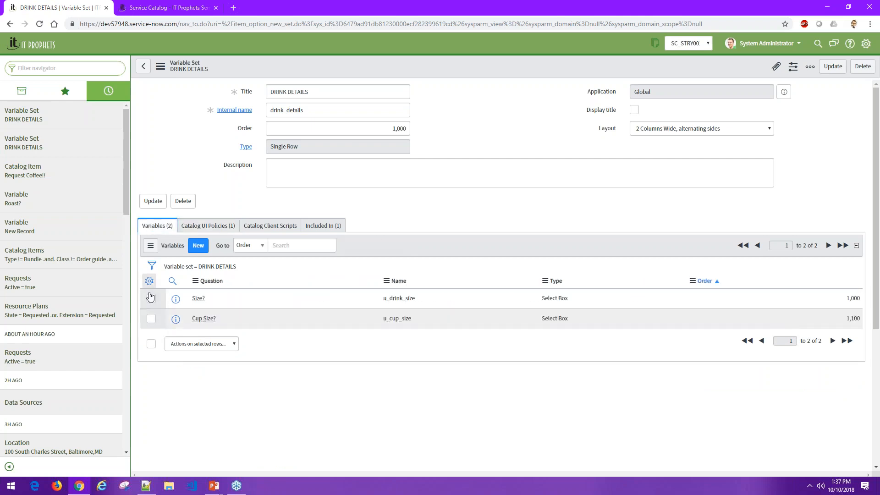
left_click(198, 299)
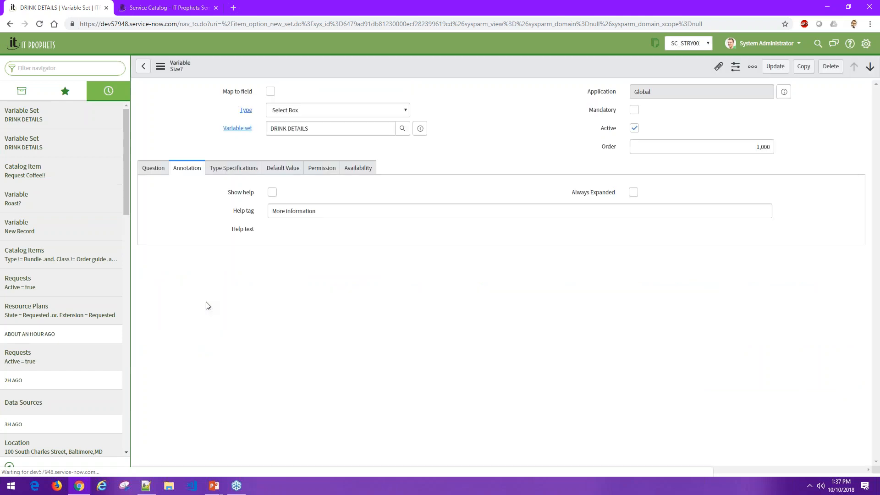
- Examine the Size? variable's question choices and check which catalog items include the DRINK DETAILS variable set
scroll(710, 347, "down", 4)
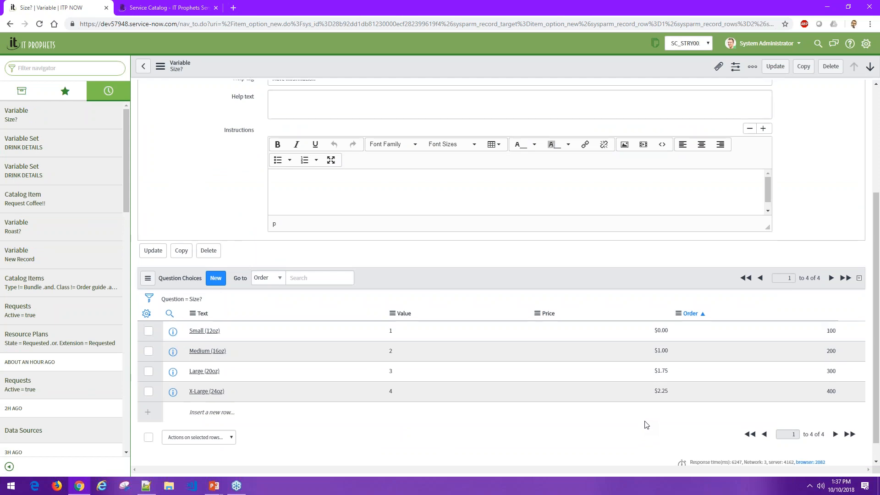
scroll(646, 422, "up", 4)
left_click(144, 71)
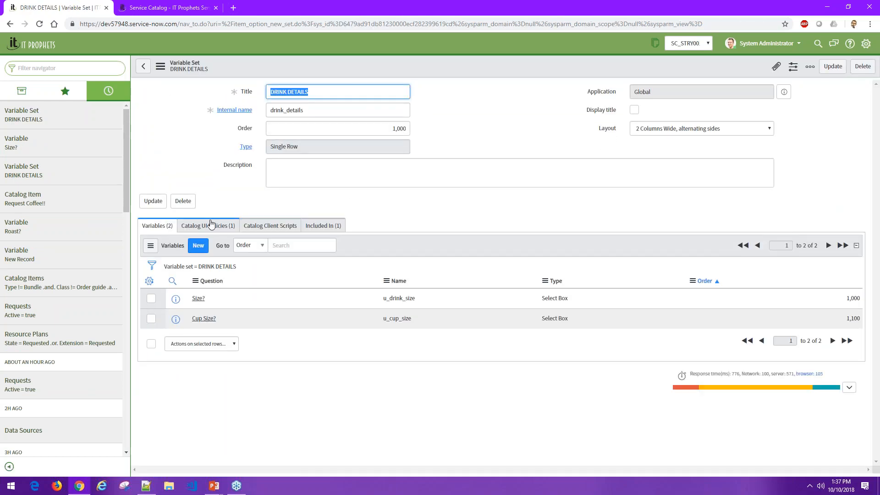
left_click(340, 229)
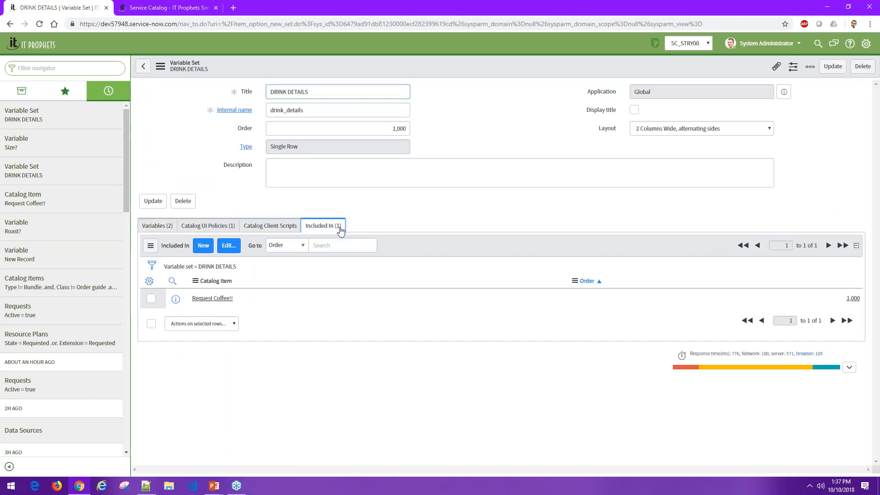
- Remove the TOPPINGS variable set from the Request Coffee!! catalog item and save the member list
left_click(211, 299)
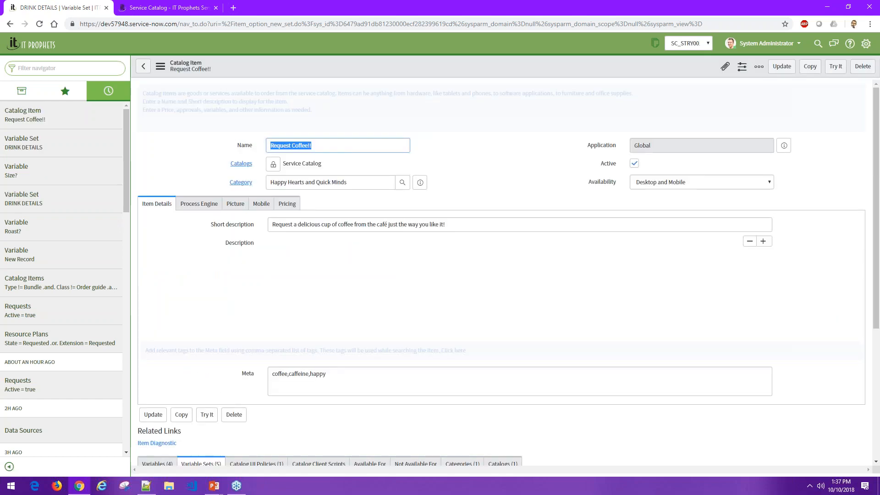
scroll(281, 350, "down", 3)
left_click(233, 396)
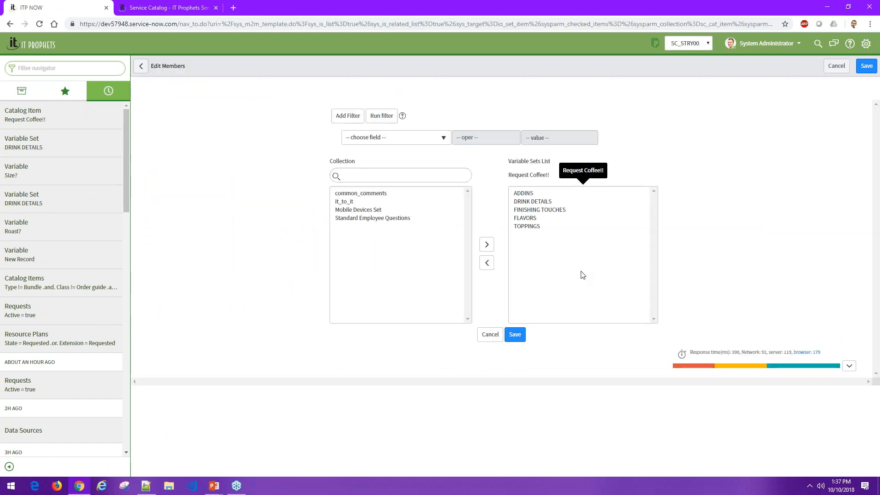
left_click(532, 226)
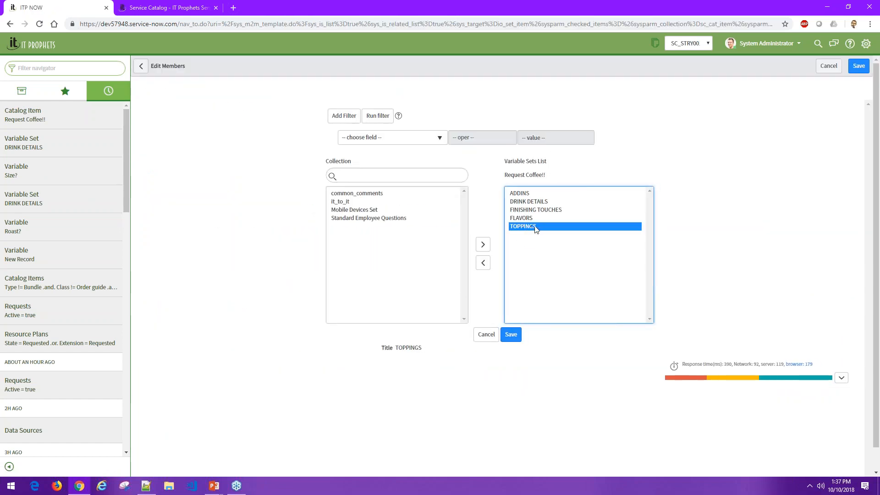
double_click(531, 226)
left_click(510, 335)
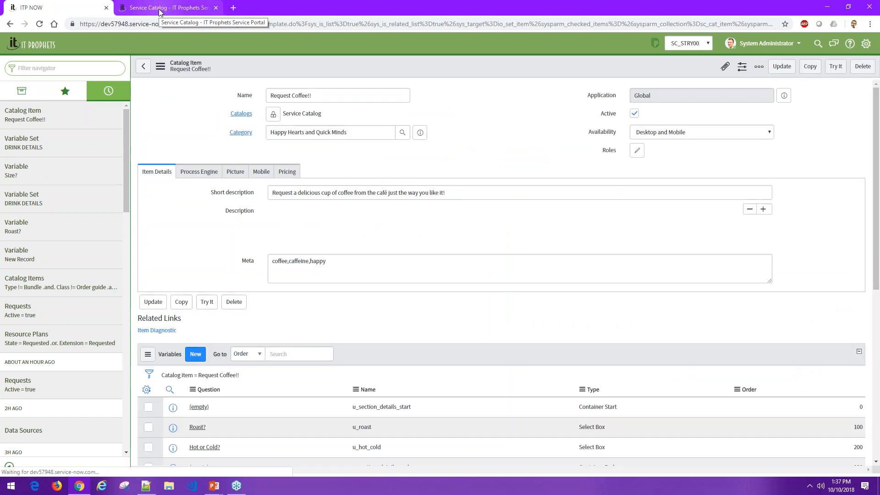
- Reload the portal's coffee form and check its sections for TOPPINGS
left_click(159, 8)
scroll(50, 43, "down", 4)
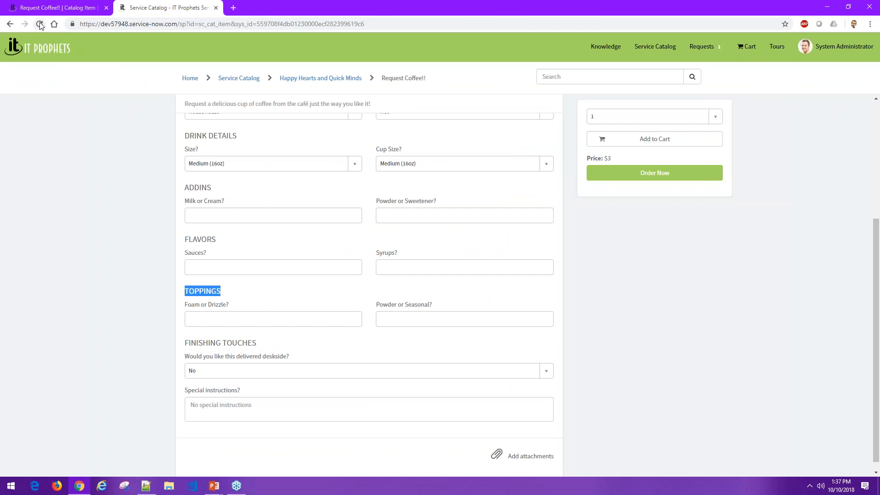
left_click(40, 24)
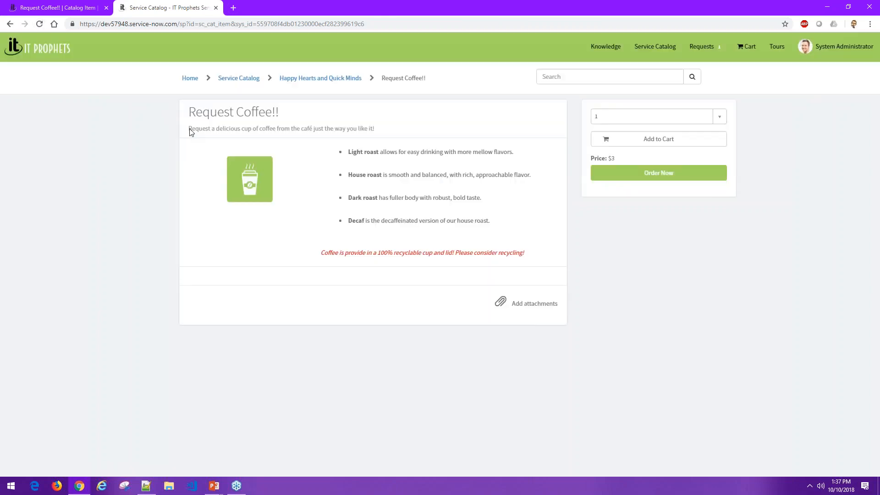
scroll(125, 217, "down", 3)
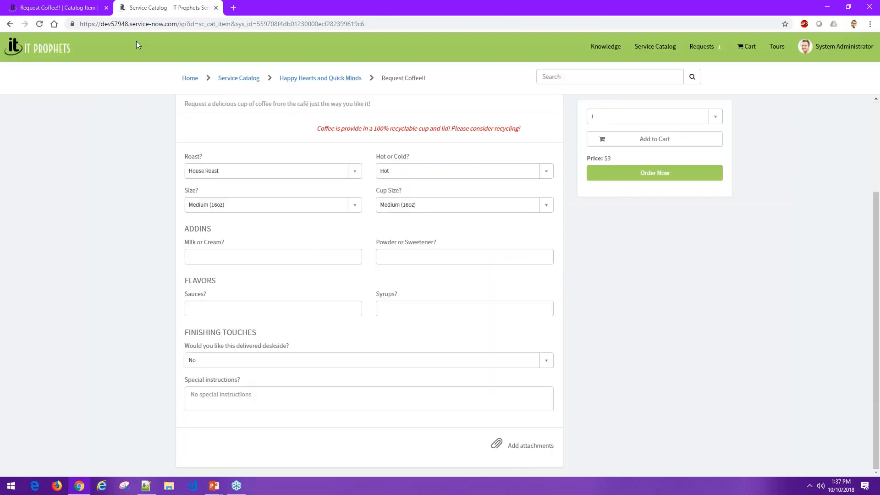
- Add the TOPPINGS variable set back to the Request Coffee!! catalog item and save the member list
left_click(67, 9)
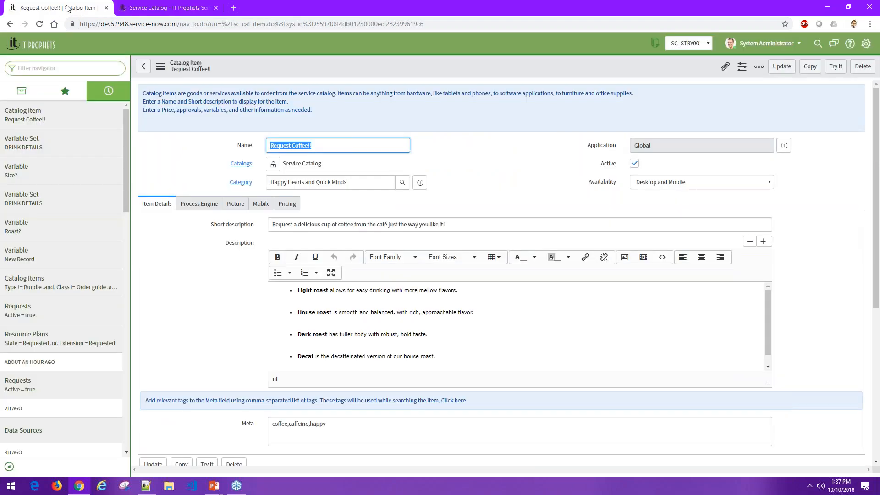
scroll(275, 275, "down", 5)
left_click(235, 309)
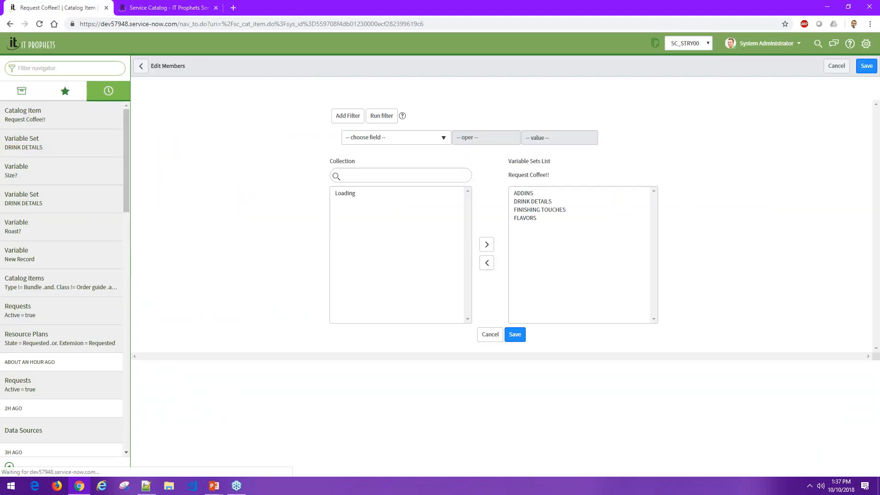
double_click(378, 227)
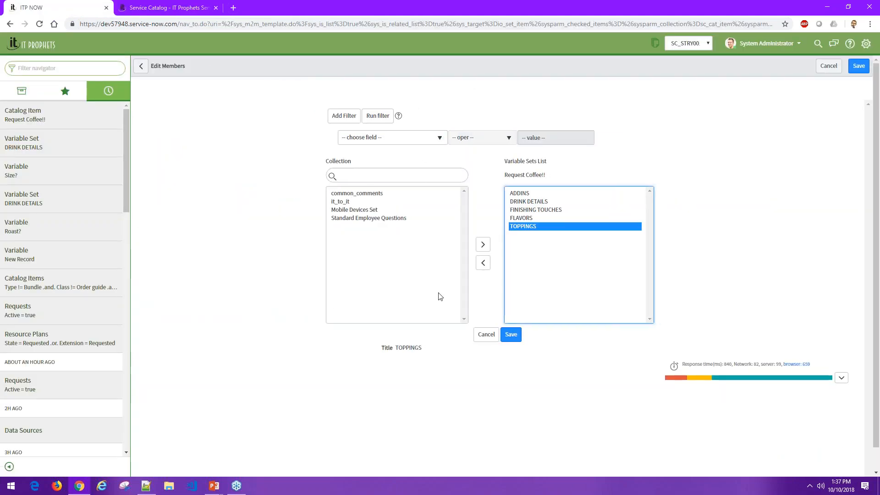
left_click(512, 335)
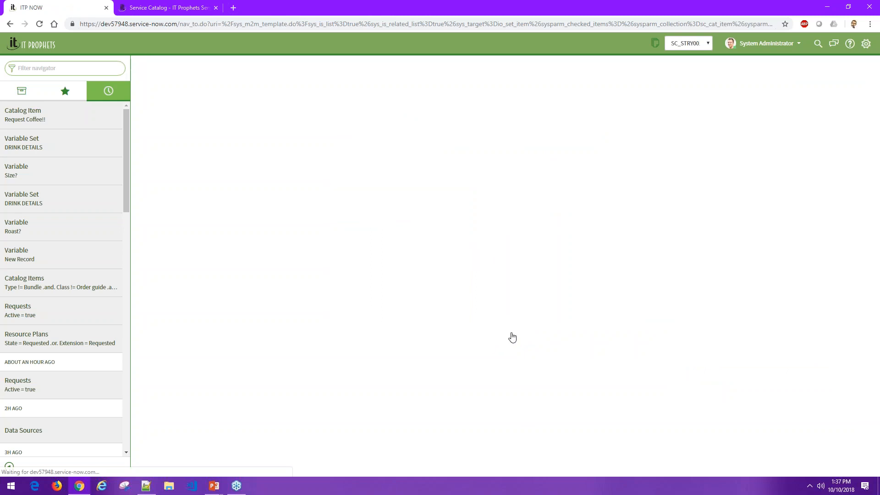
- Reload the coffee request form in the portal to review the TOPPINGS section's placement
key("ctrl+Tab")
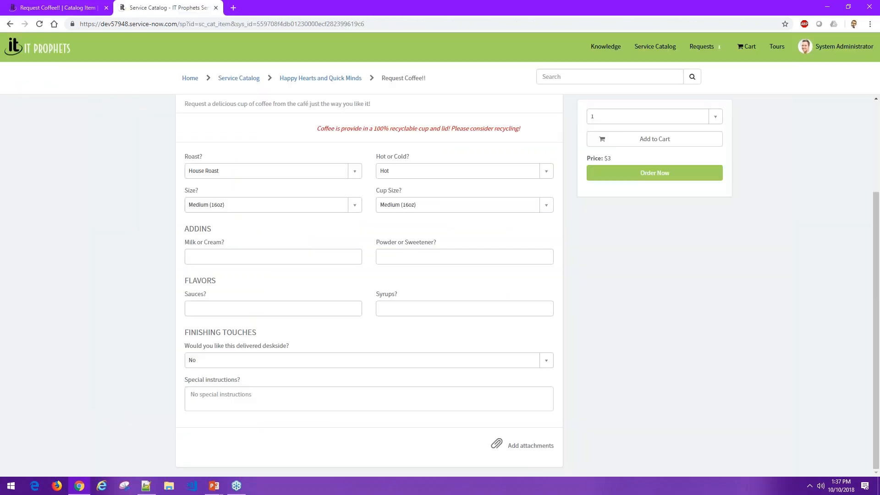
left_click(39, 24)
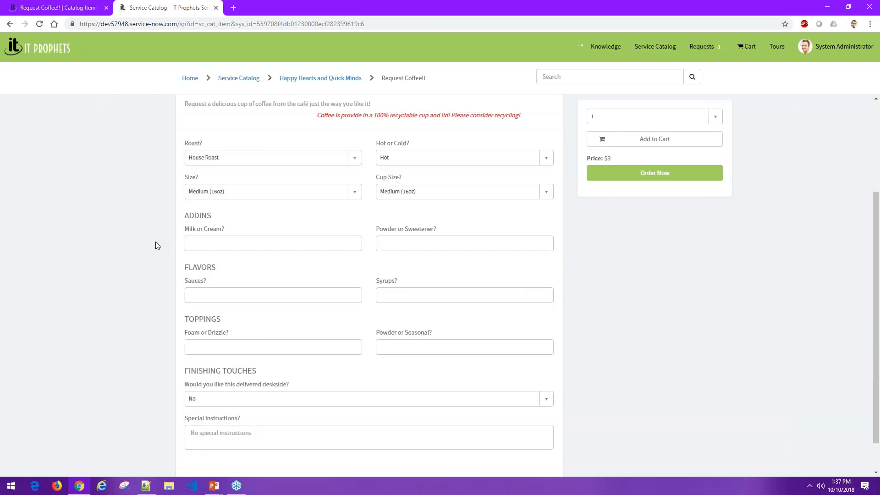
scroll(155, 242, "up", 3)
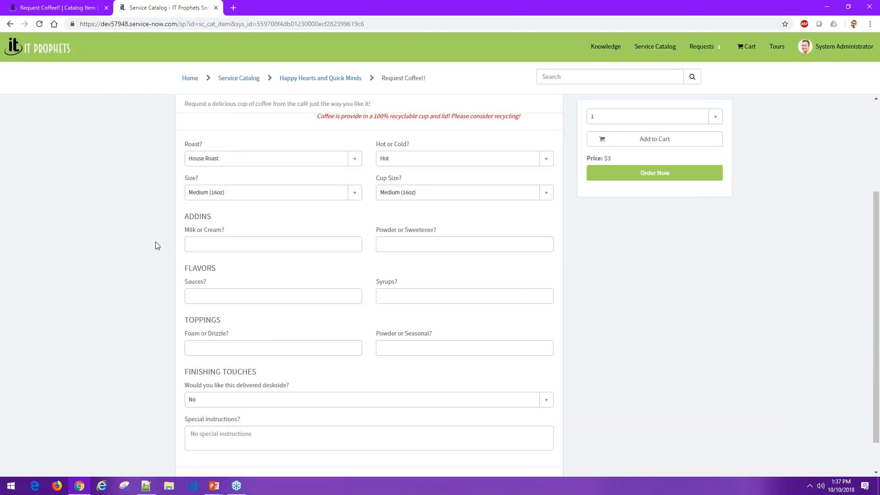
- Open Request a Muffin!! from the portal's Happy Hearts and Quick Minds category and examine its FINISHING TOUCHES section
left_click(311, 82)
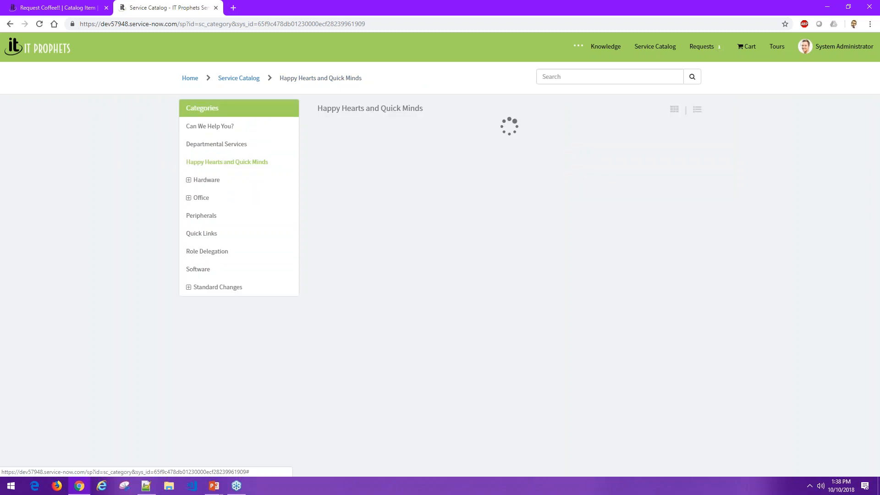
left_click(506, 132)
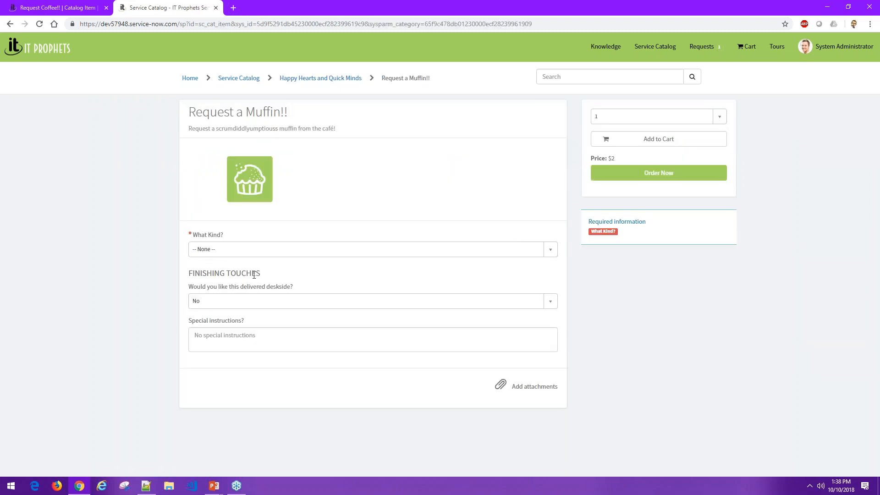
left_click_drag(253, 275, 187, 274)
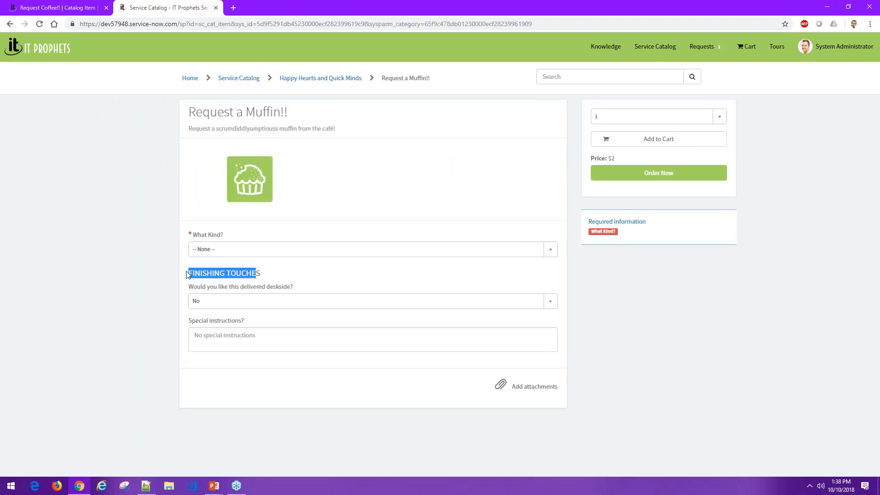
left_click(257, 274)
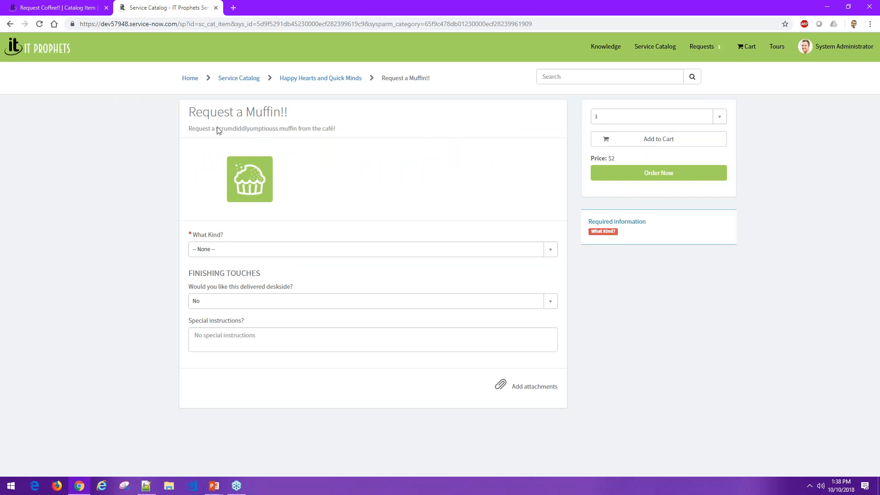
- Open the Request a Cookie!! record from the Service Catalog's maintained items in the backend
left_click(95, 10)
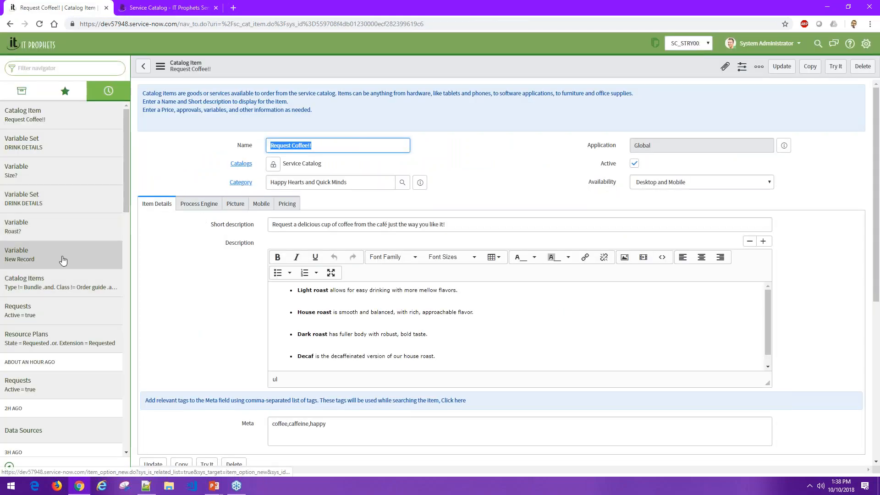
scroll(69, 330, "down", 2)
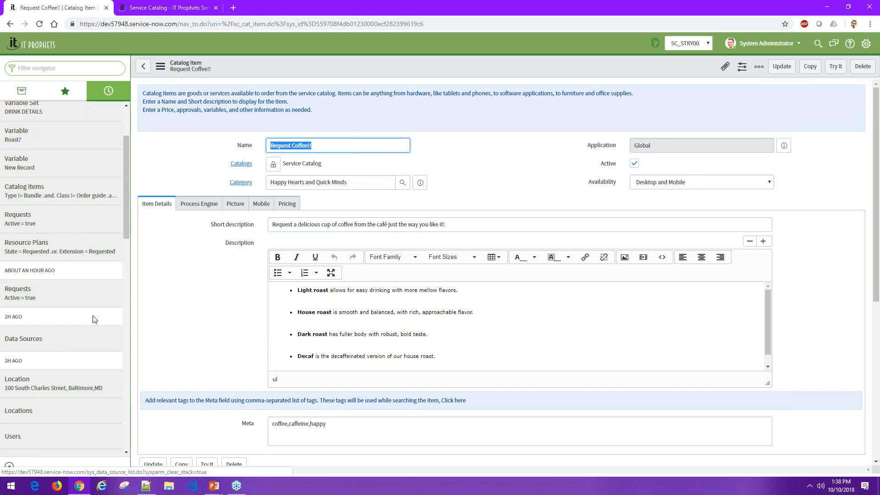
left_click(62, 91)
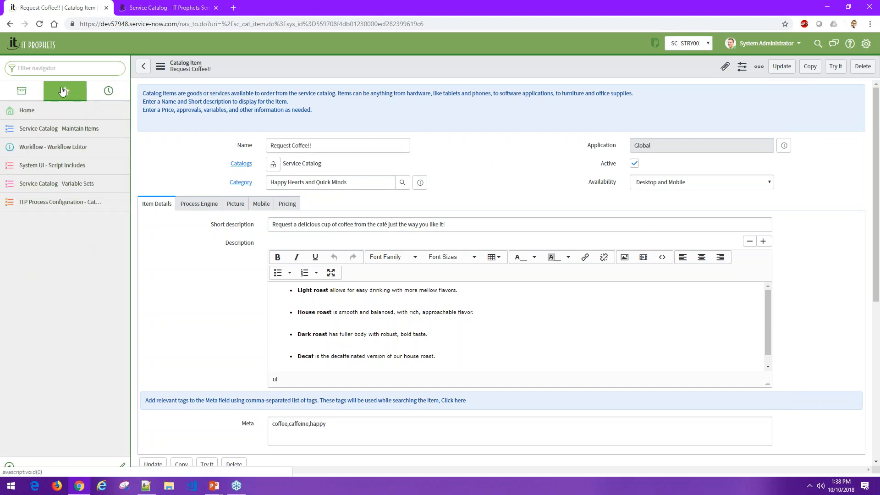
left_click(83, 127)
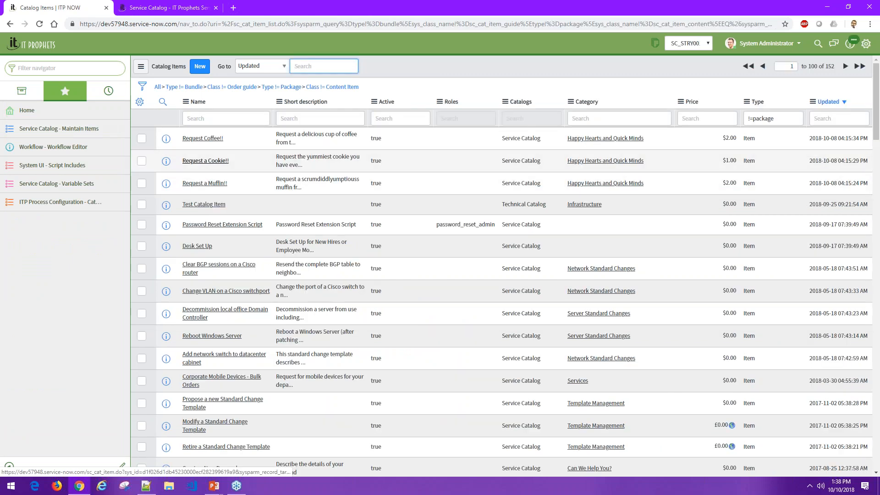
left_click(205, 161)
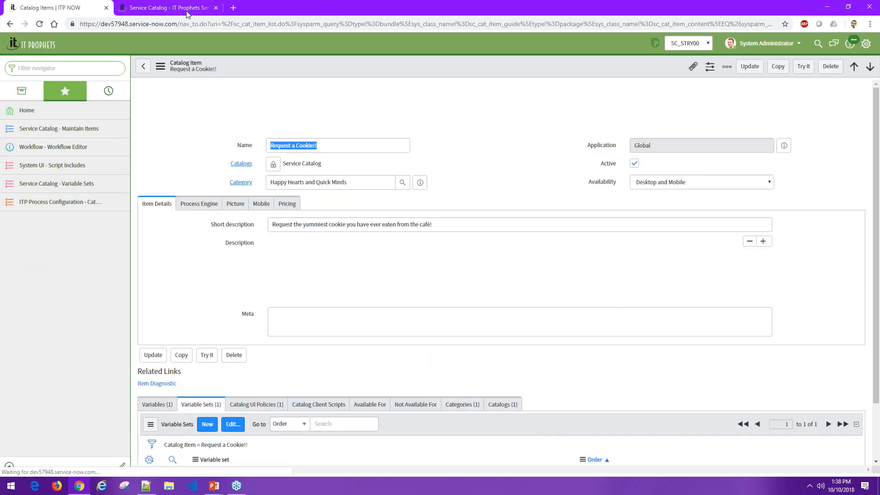
- Add the TOPPINGS variable set to the Request a Cookie!! catalog item and save the member list
scroll(257, 322, "down", 4)
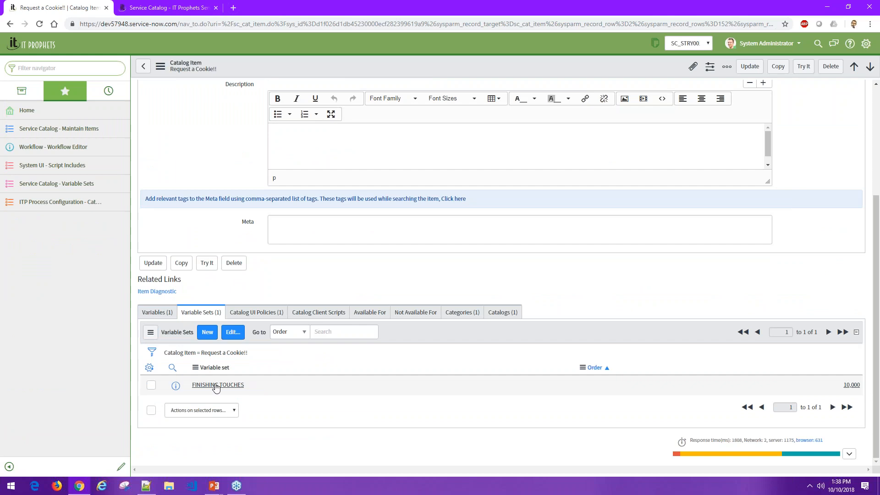
left_click(233, 332)
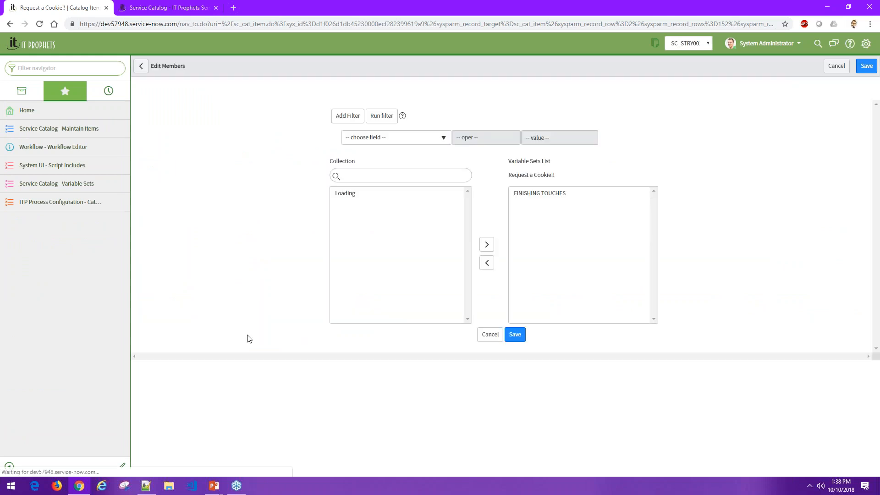
left_click(362, 252)
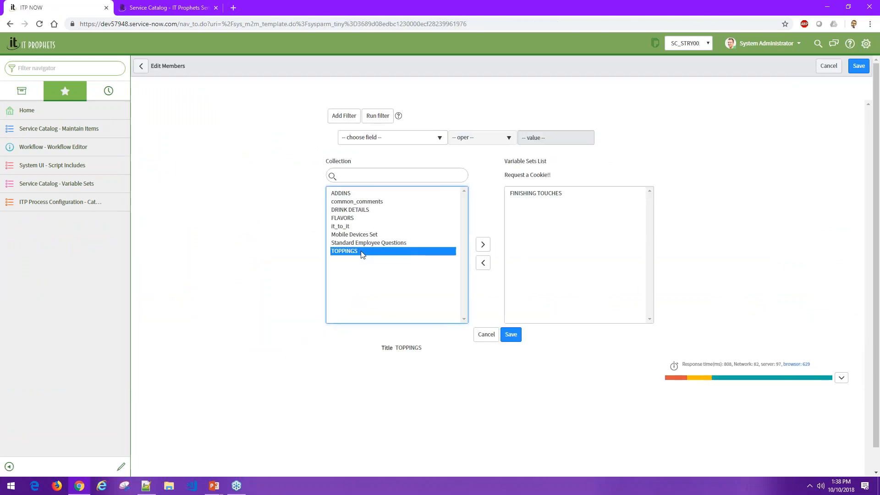
double_click(361, 252)
left_click(510, 334)
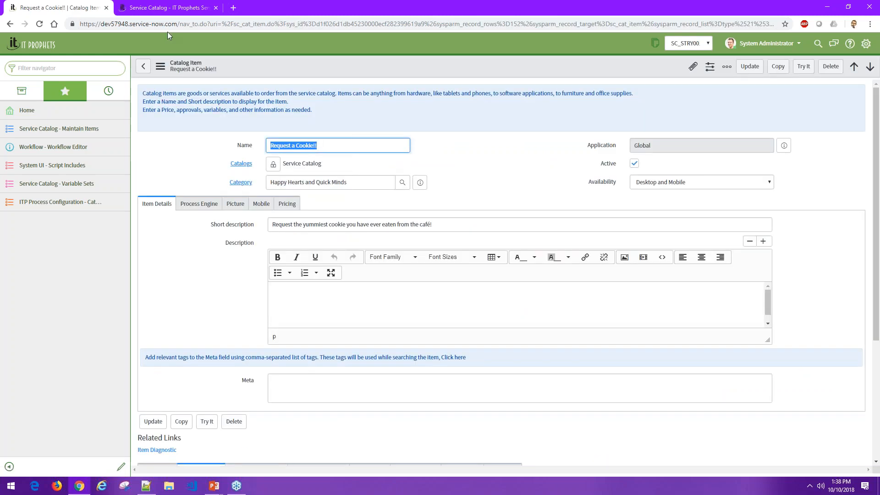
- Reload the muffin request form in the portal and review the variable sets attached to the Request a Cookie!! catalog item
left_click(182, 10)
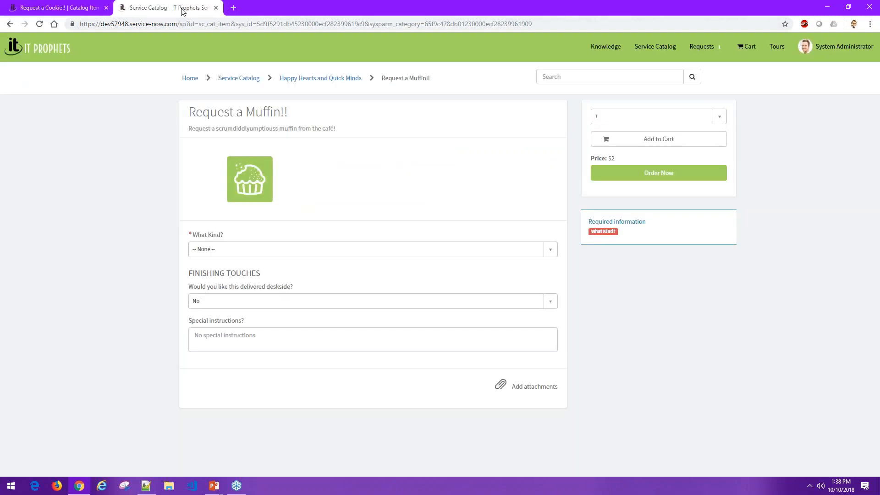
left_click(39, 24)
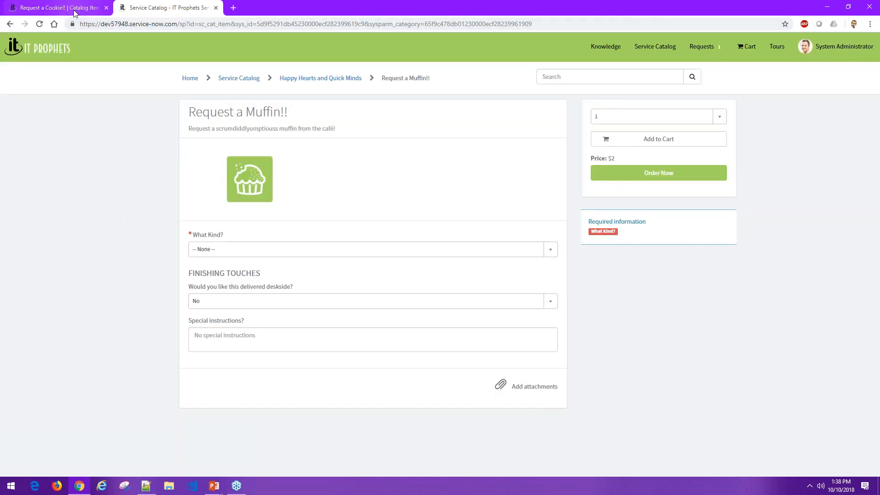
left_click(57, 7)
scroll(175, 260, "down", 3)
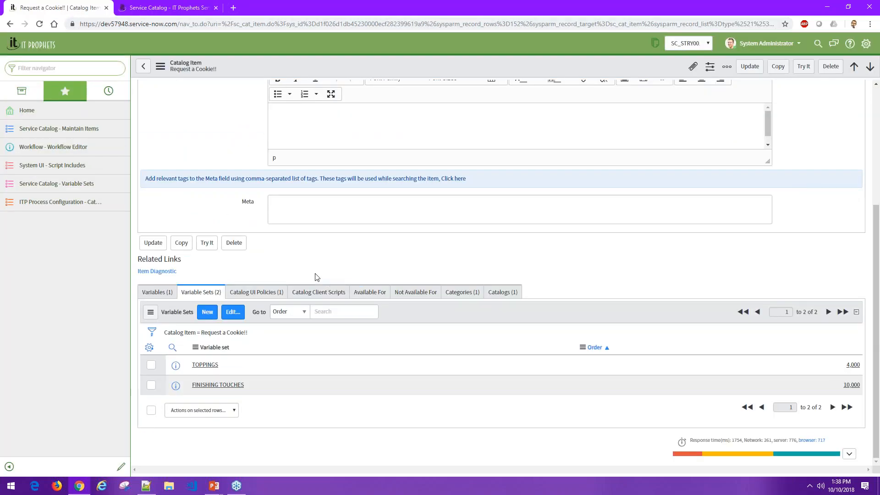
scroll(273, 364, "up", 4)
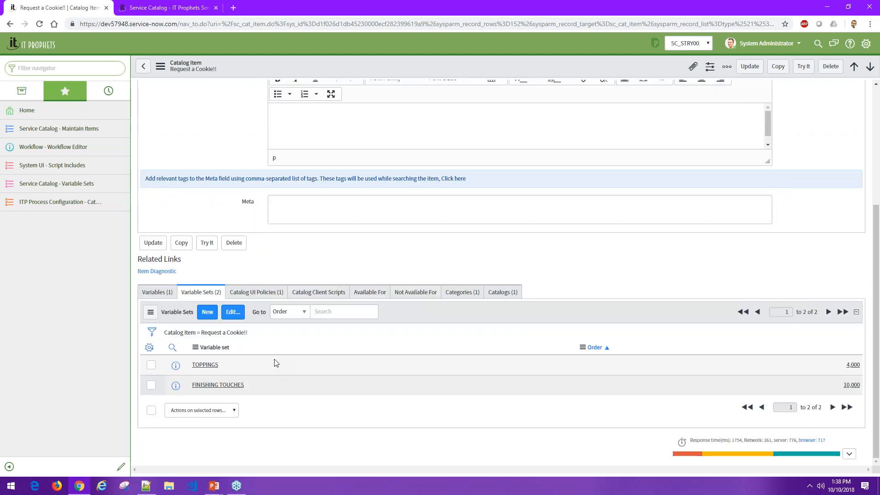
- Reload the portal page and open the Request a Cookie!! order form from the service catalog
left_click(169, 8)
left_click(39, 24)
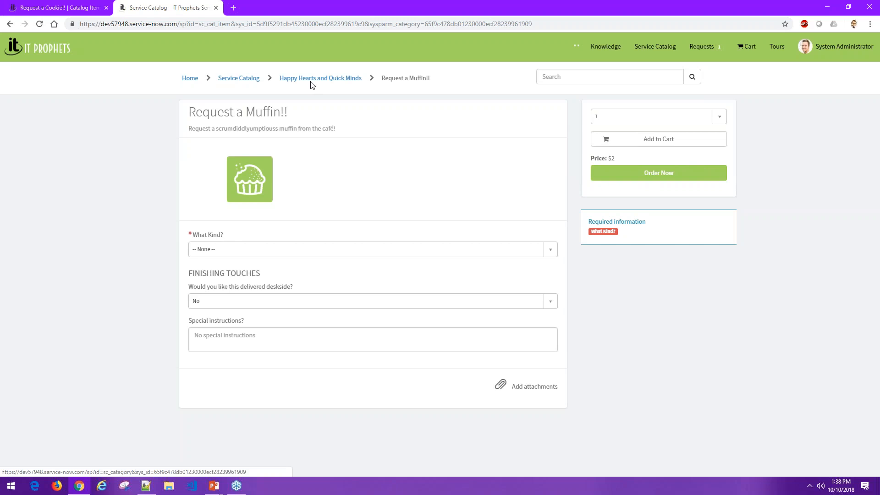
left_click(335, 79)
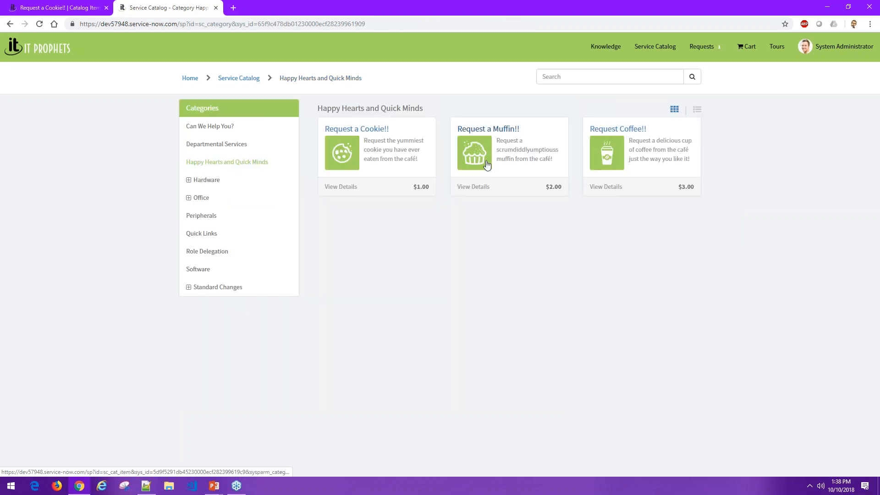
left_click(606, 194)
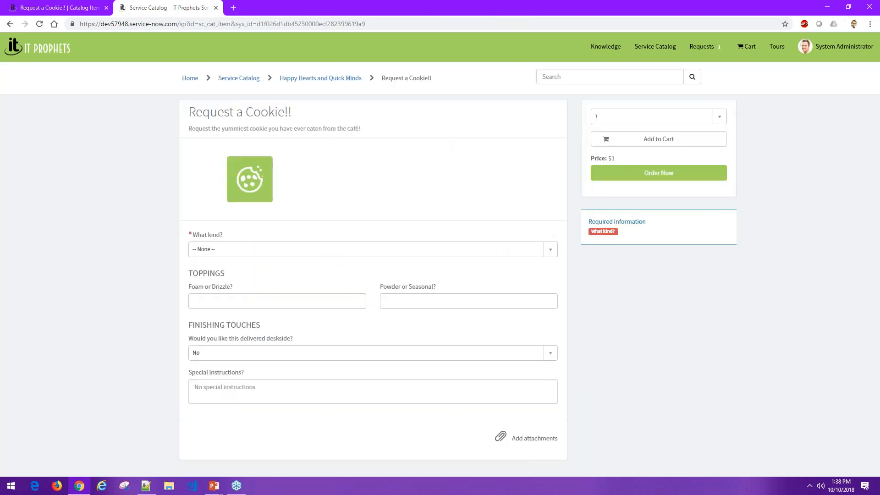
- Choose Whipped Cream as the cookie's Foam or Drizzle topping and set its amount to Extra
left_click(229, 301)
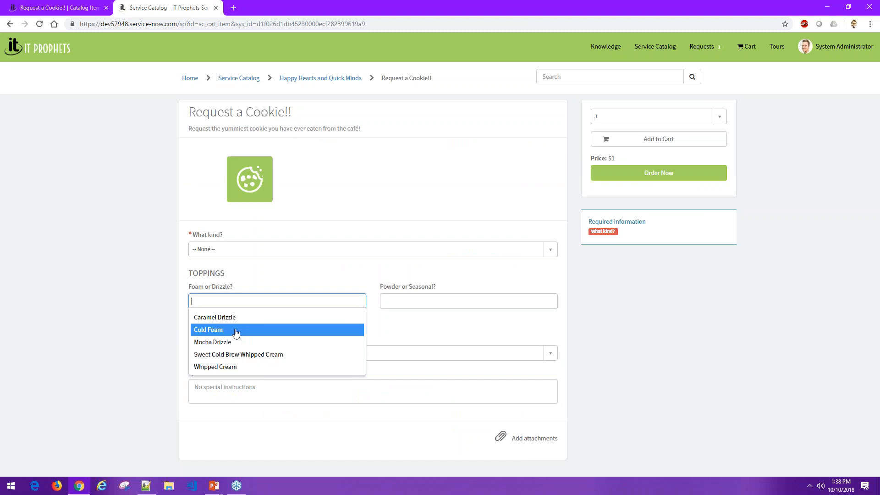
left_click(241, 370)
left_click(215, 335)
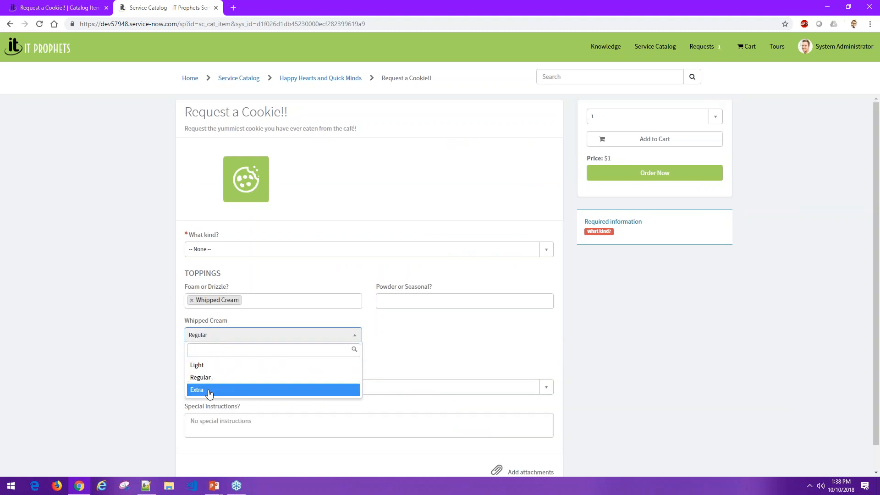
left_click(209, 390)
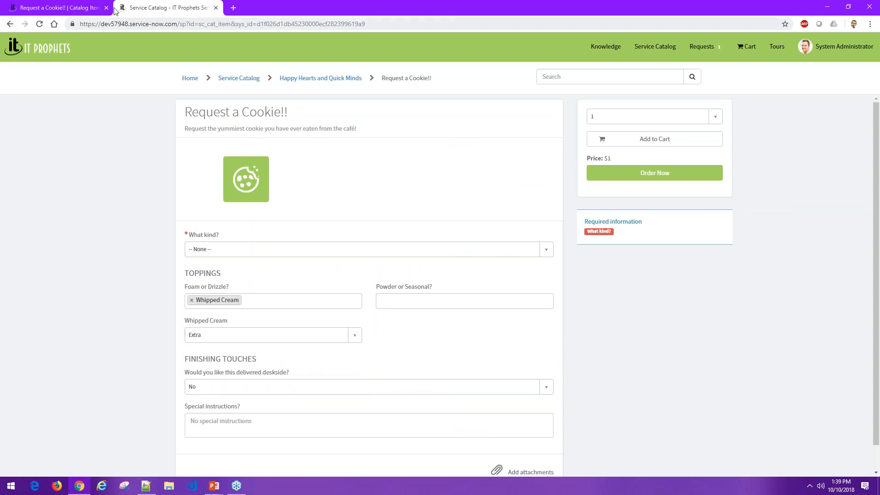
- Open the Post-Submit | Make Variables Read Only catalog UI policy from the Request a Cookie!! record in the backend
left_click(91, 10)
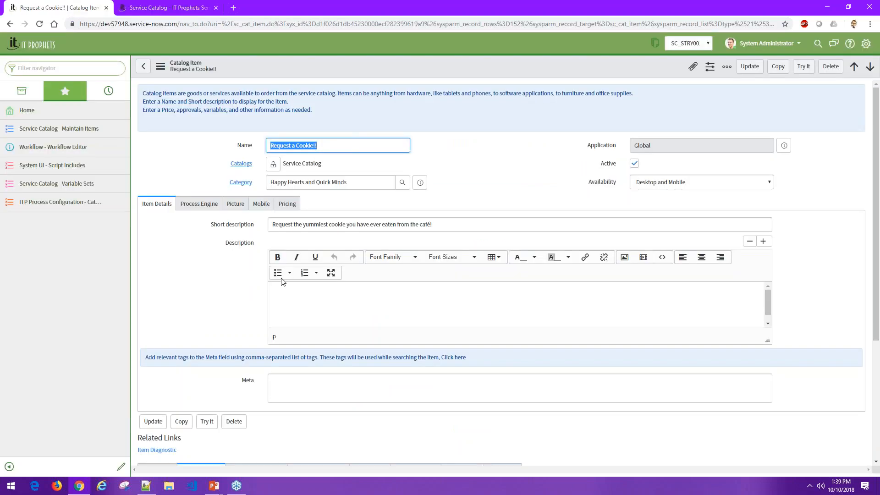
left_click(222, 300)
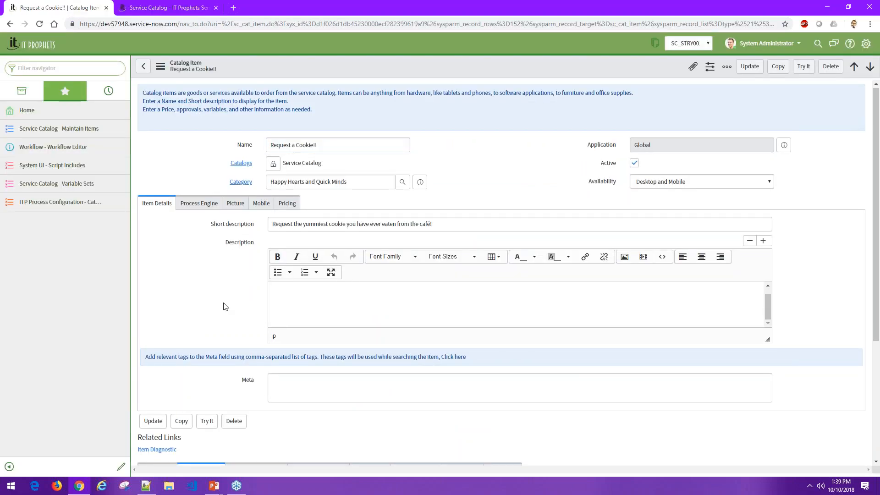
scroll(277, 295, "down", 4)
left_click(257, 292)
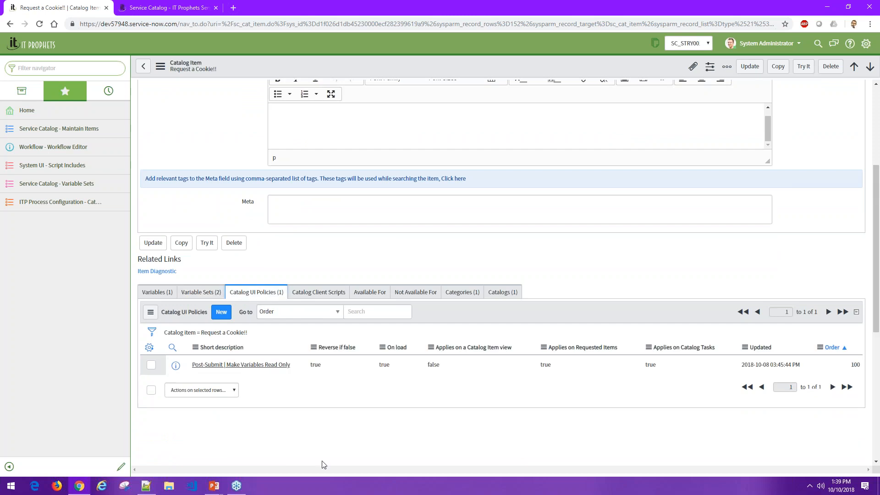
left_click(233, 366)
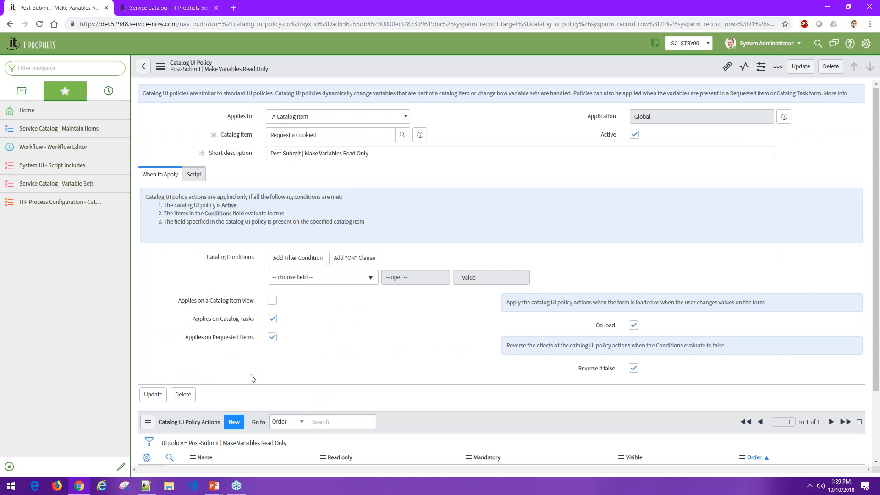
- Examine whether the UI policy applies on the catalog item view, catalog tasks and requested items
left_click_drag(251, 307, 272, 302)
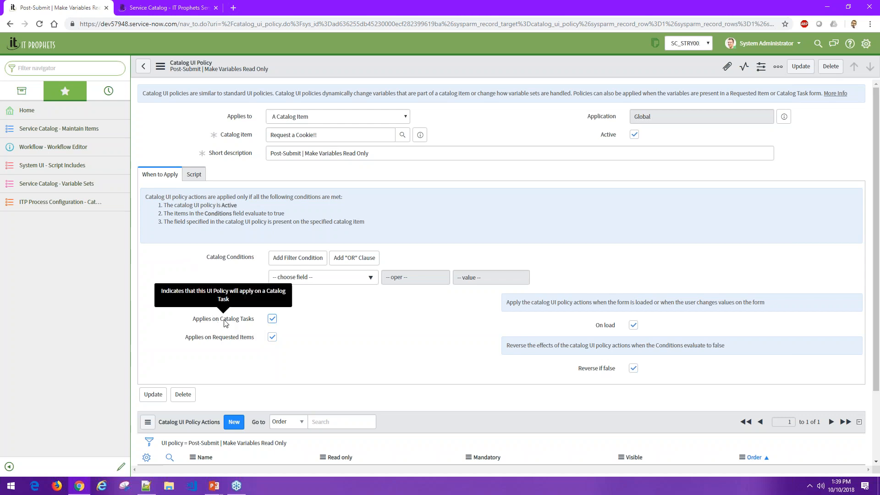
left_click_drag(255, 302, 209, 305)
left_click_drag(255, 320, 221, 321)
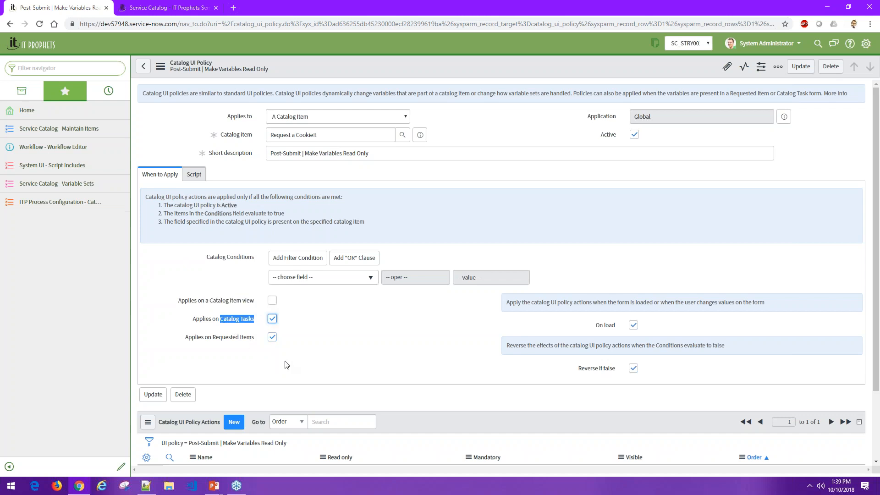
left_click_drag(255, 338, 215, 340)
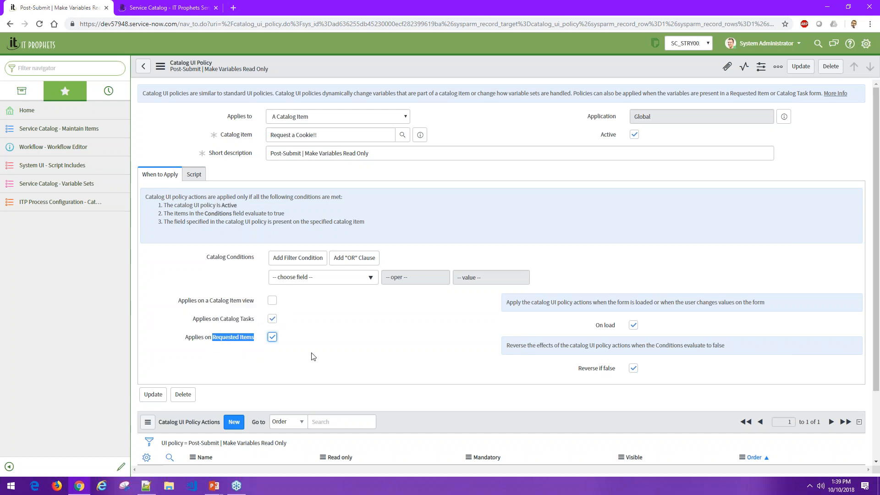
left_click(238, 355)
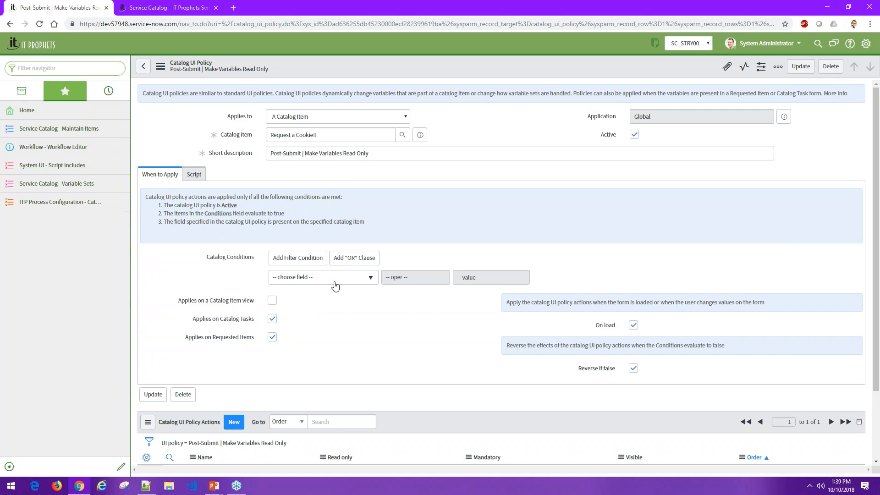
- Review the UI policy's catalog conditions together with its Catalog UI Policy Actions for the u_cookie_type variable
scroll(335, 286, "down", 3)
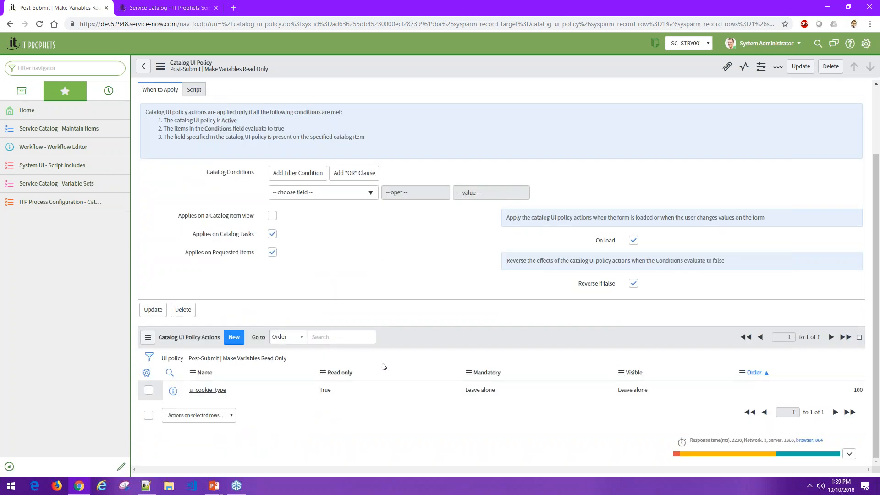
scroll(383, 367, "up", 3)
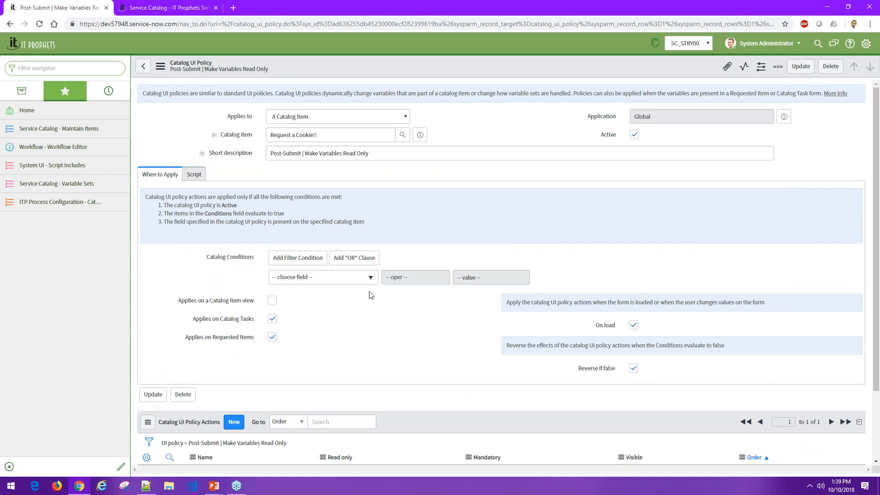
scroll(621, 178, "down", 2)
scroll(625, 177, "up", 2)
scroll(247, 248, "down", 2)
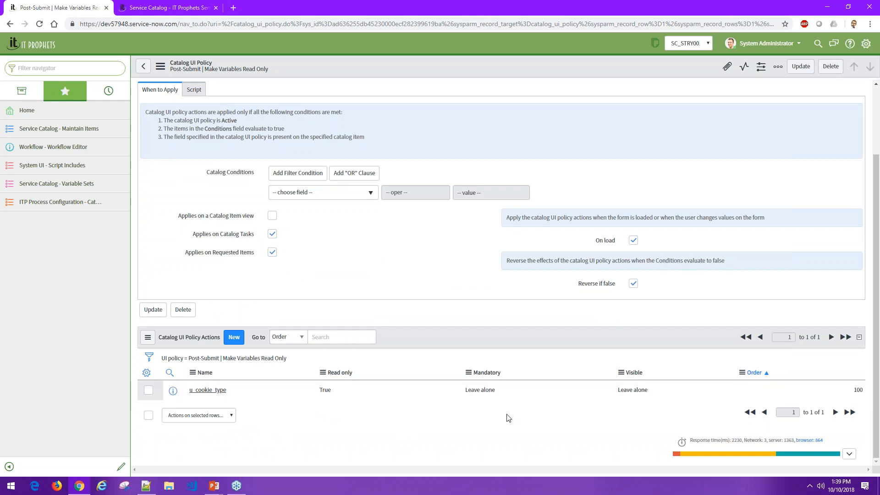
- Check the choices available for the Visible setting of the u_cookie_type policy action and leave the value as is
double_click(633, 390)
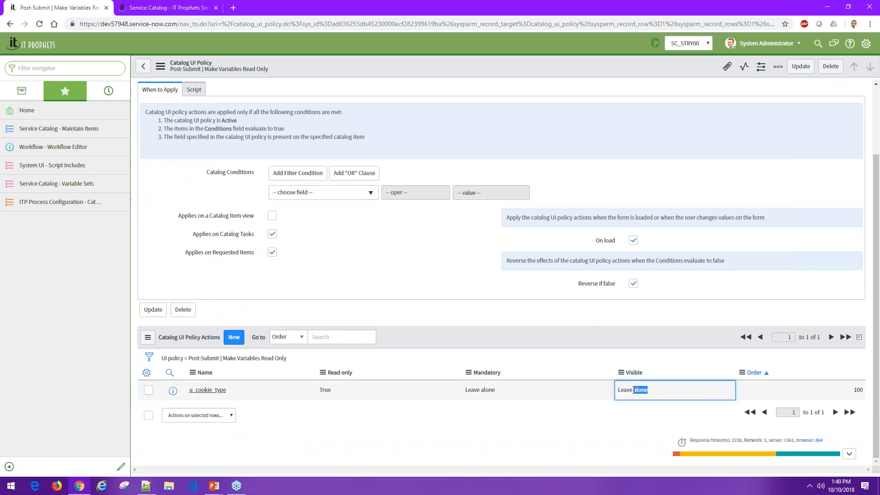
left_click(634, 392)
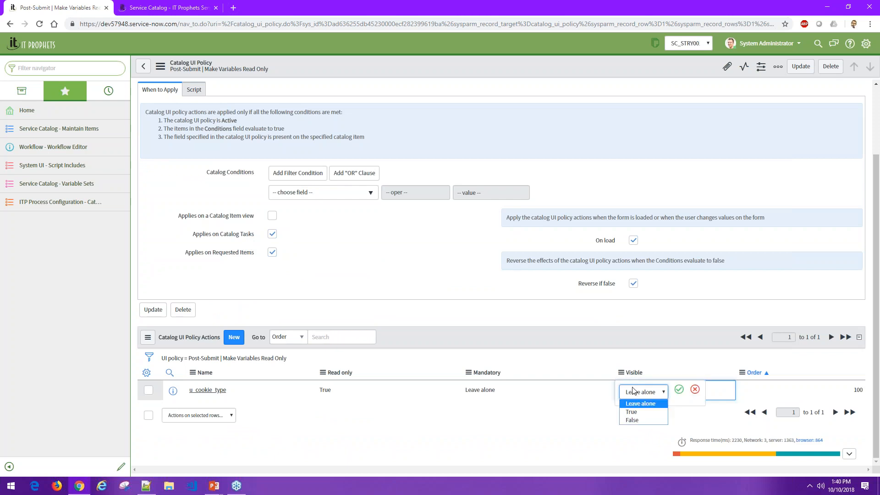
left_click(553, 419)
- Return from the UI policy to the Request a Cookie!! catalog item and view its Available For list
scroll(320, 243, "up", 1)
scroll(322, 247, "up", 2)
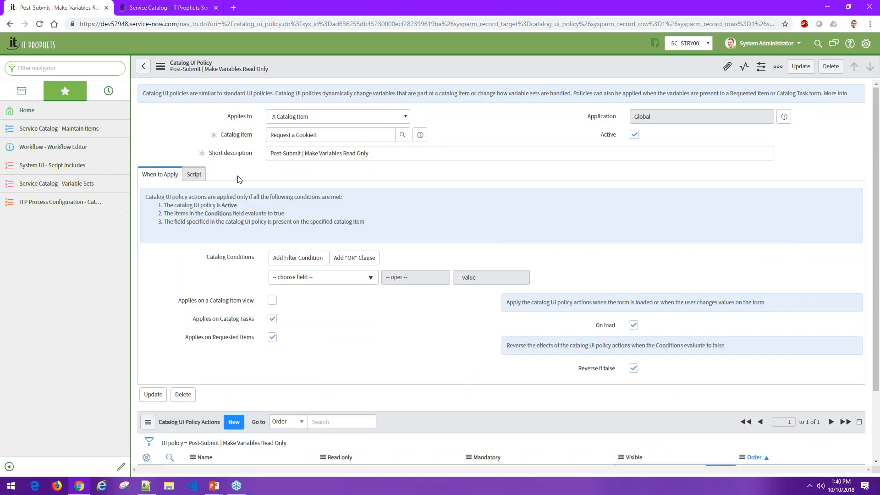
left_click(143, 65)
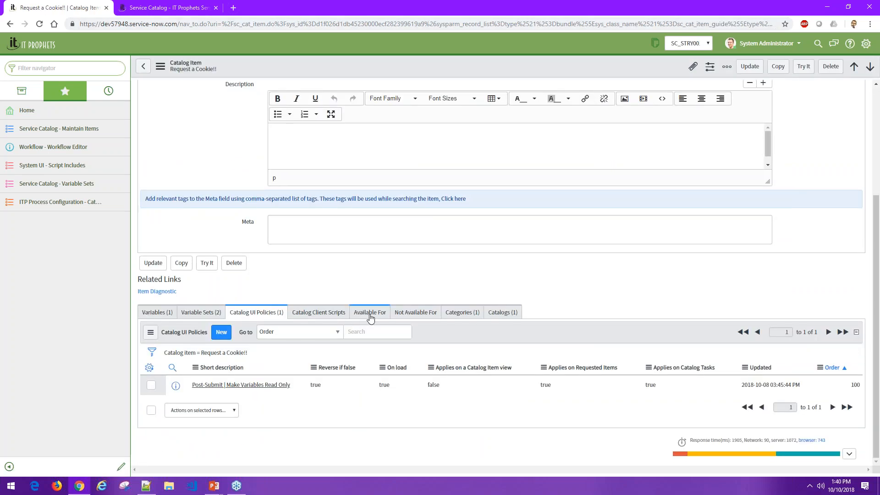
left_click(370, 313)
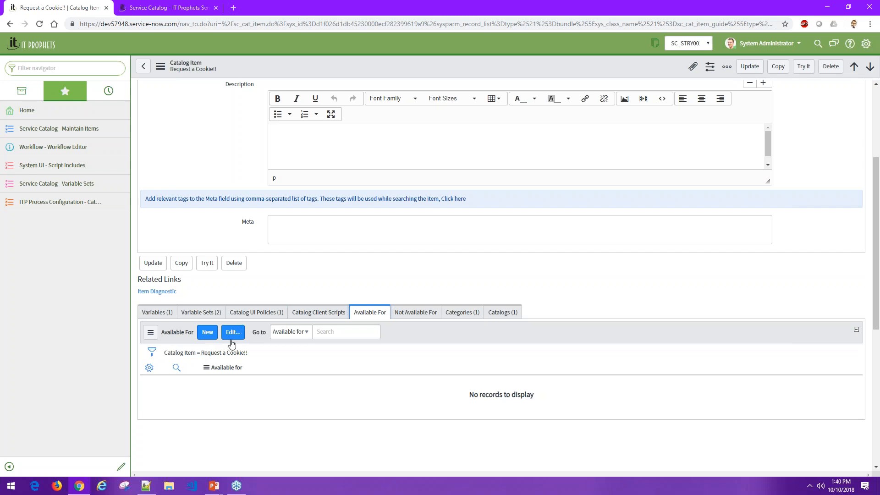
- Create a user criteria record named "Acer users" limited to the company Acer in the item's Available For list
left_click(207, 332)
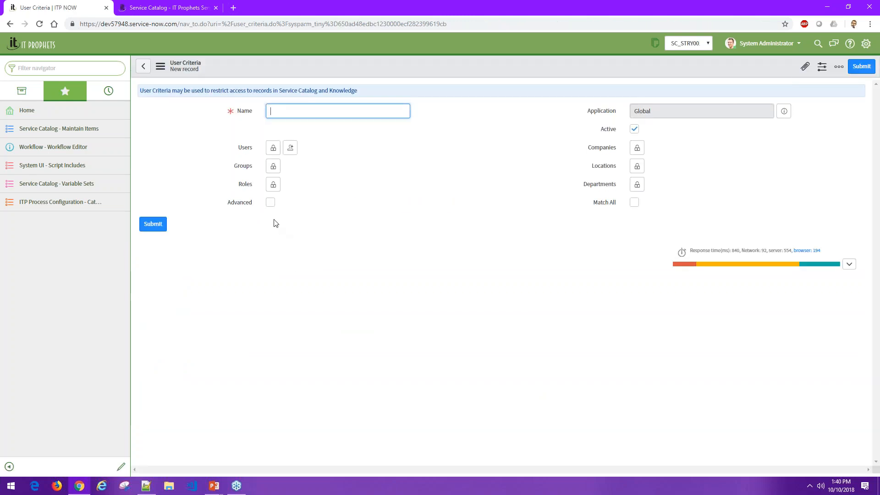
left_click(636, 147)
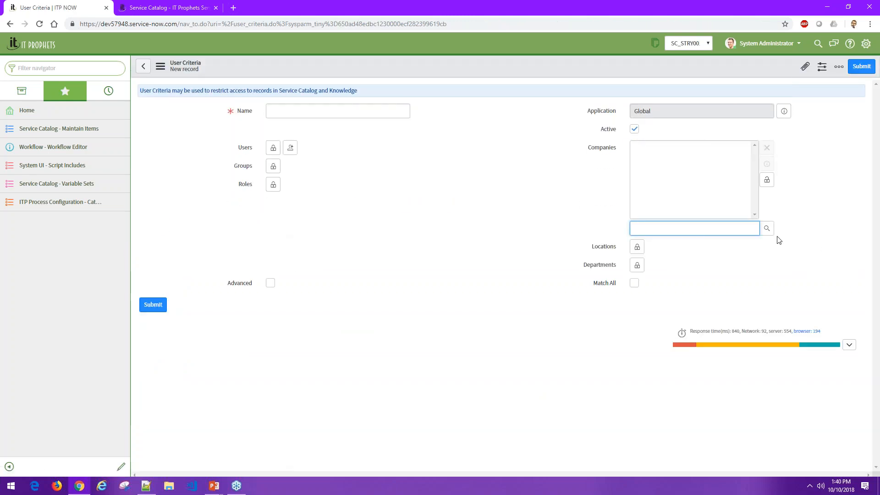
left_click(765, 229)
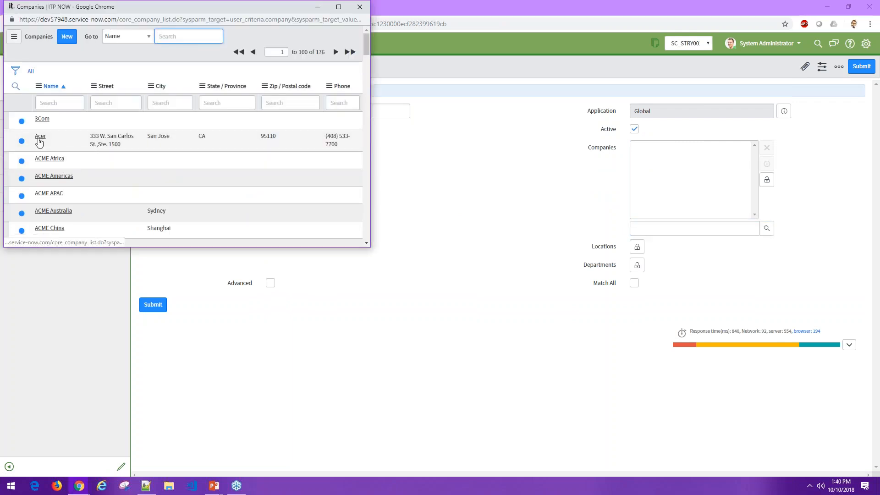
left_click(40, 137)
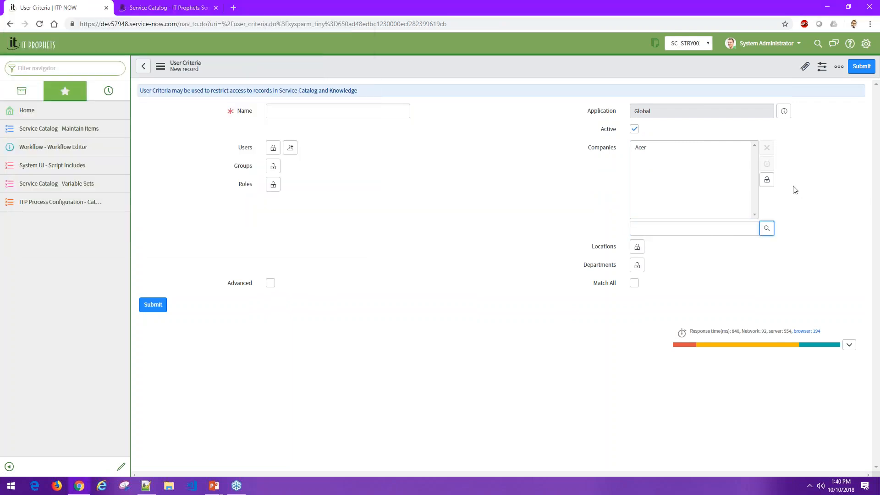
left_click(767, 181)
left_click(342, 116)
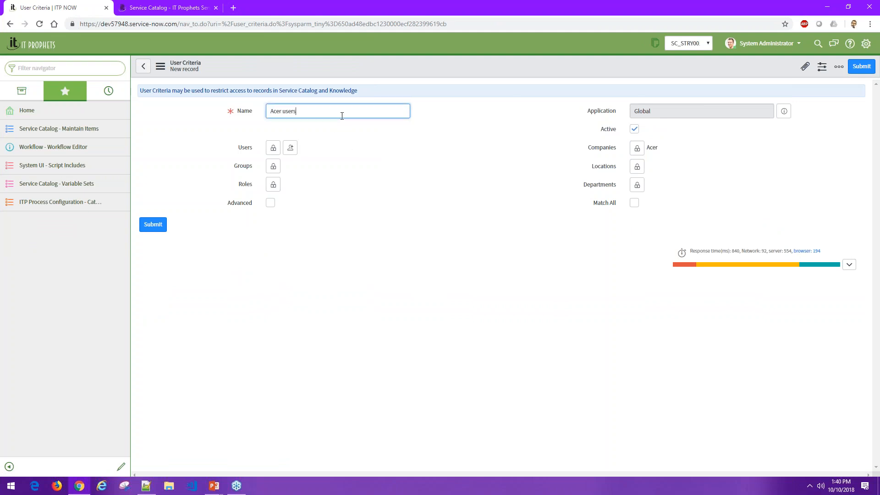
left_click(146, 225)
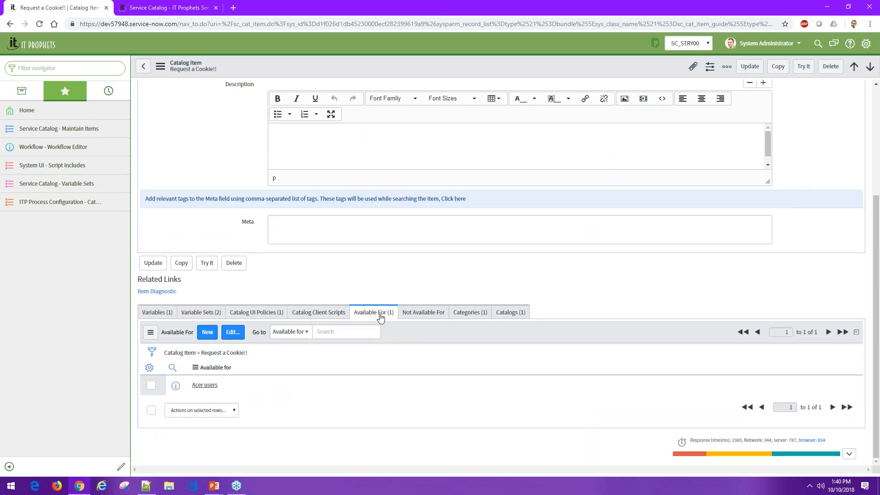
- Return to the portal's Service Catalog home page and reload it to check which items the administrator can see
left_click(177, 7)
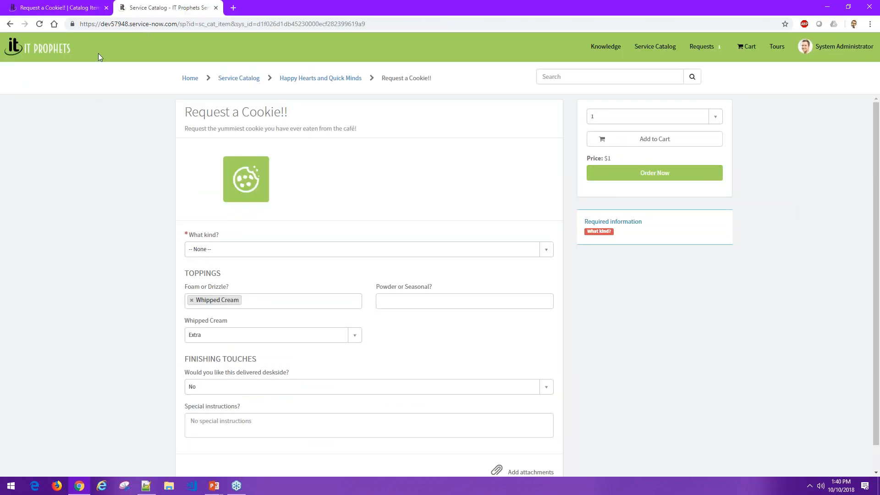
left_click(247, 84)
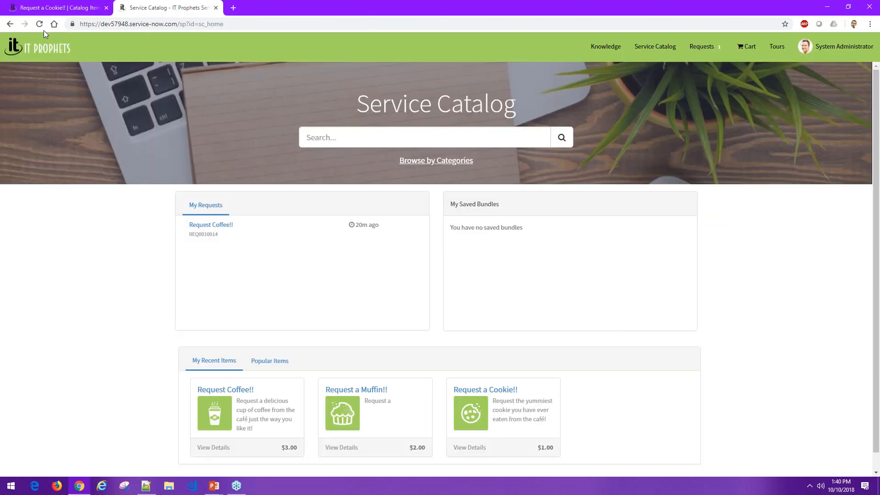
left_click(40, 24)
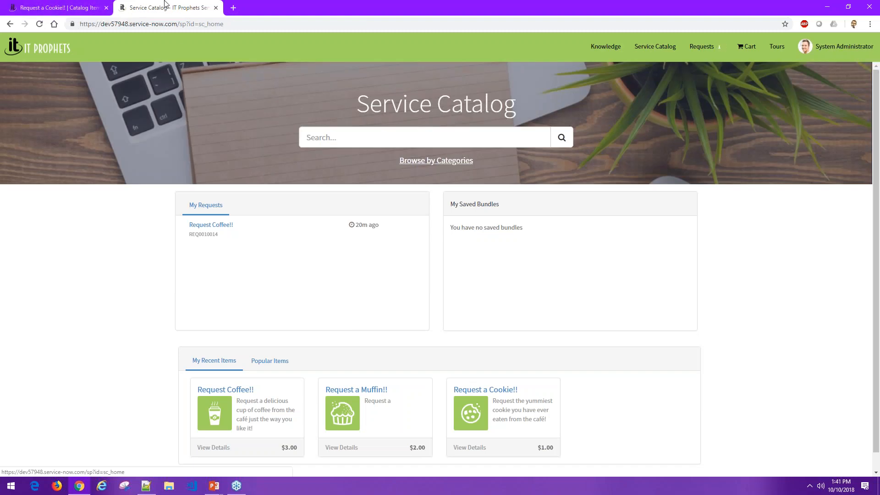
- Return to the Request a Cookie!! record and impersonate the non-admin test user from the recent impersonations
left_click(64, 10)
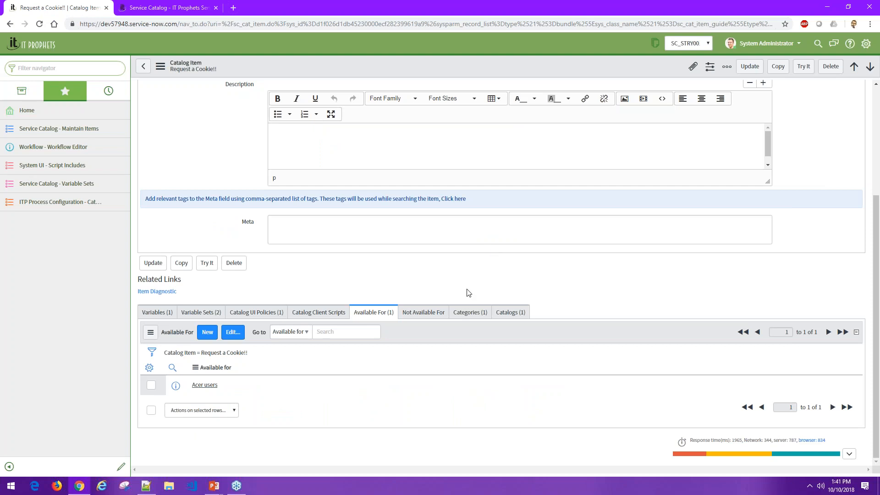
left_click(766, 43)
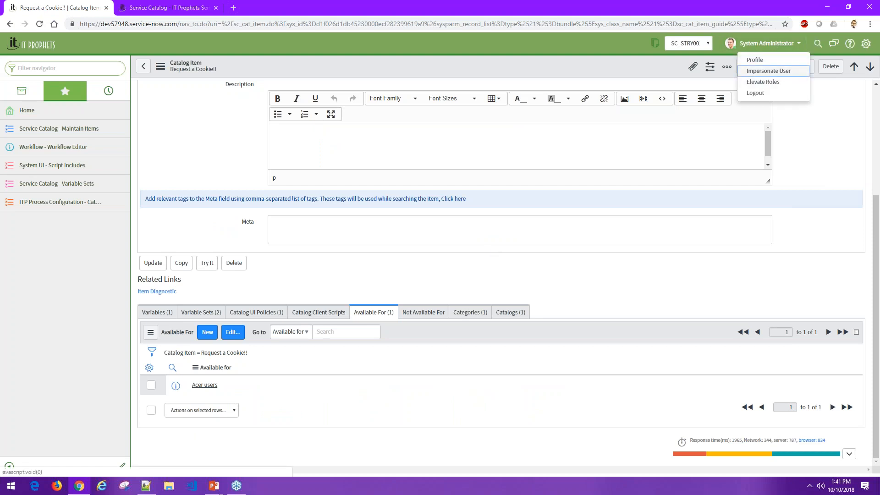
left_click(768, 70)
left_click(379, 182)
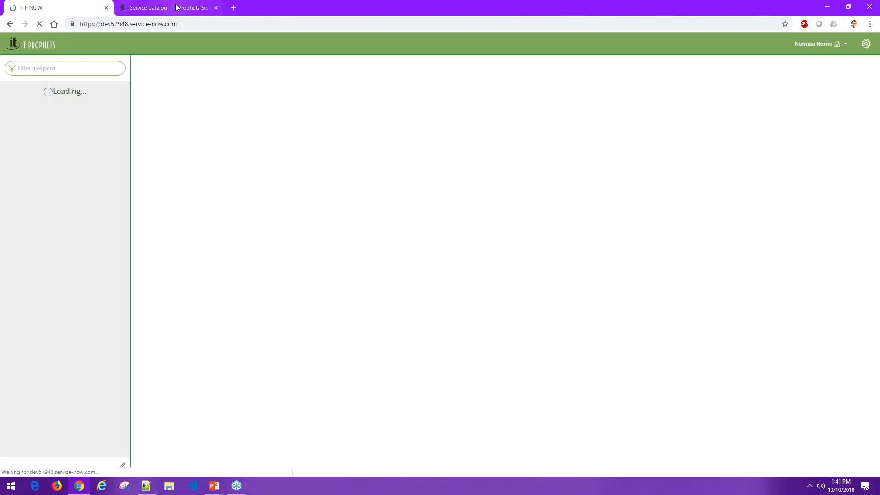
- Reload the portal as the impersonated user and browse the Happy Hearts and Quick Minds category for available items
left_click(175, 6)
left_click(39, 24)
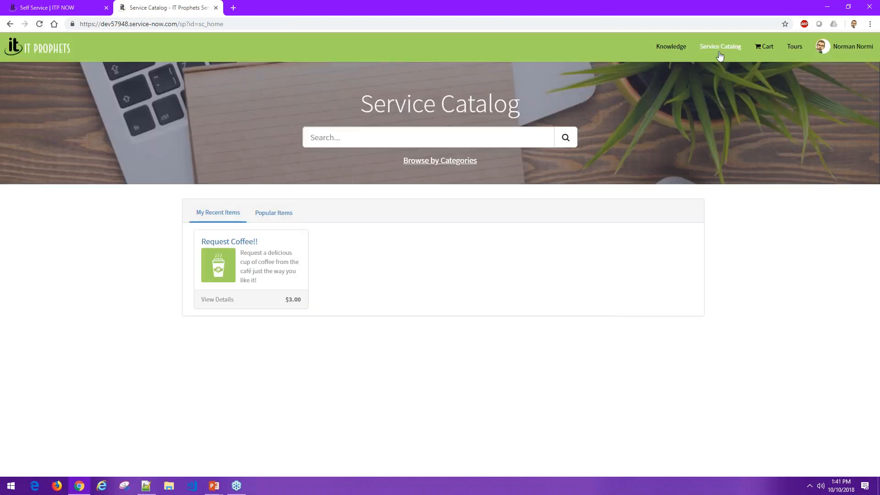
left_click(430, 164)
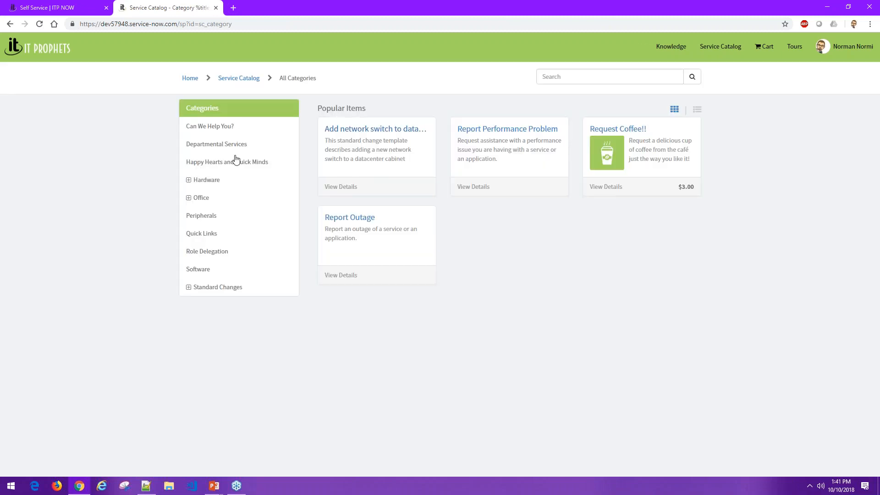
left_click(235, 161)
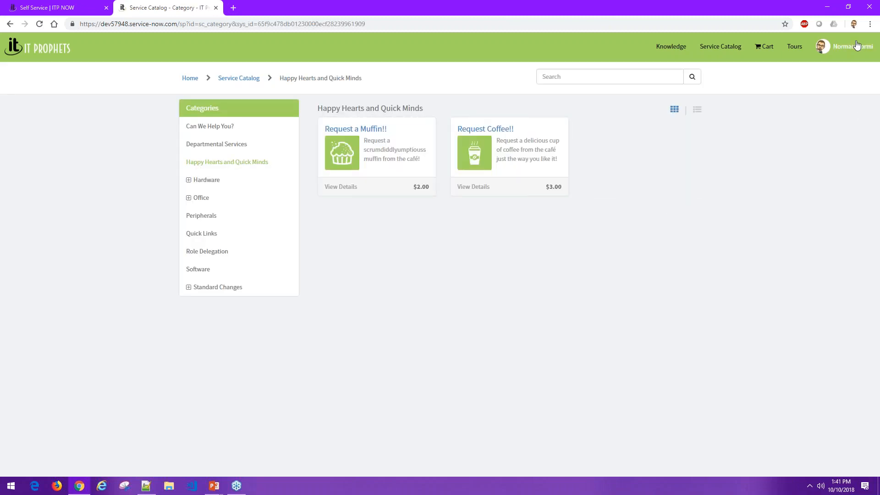
- Switch the impersonation back to System Administrator and reload the Happy Hearts and Quick Minds category in the portal
left_click(88, 11)
left_click(790, 44)
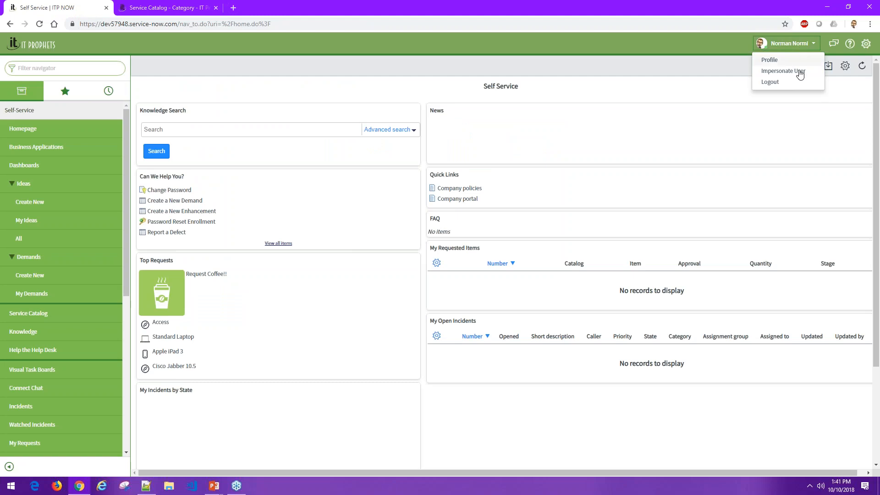
left_click(796, 71)
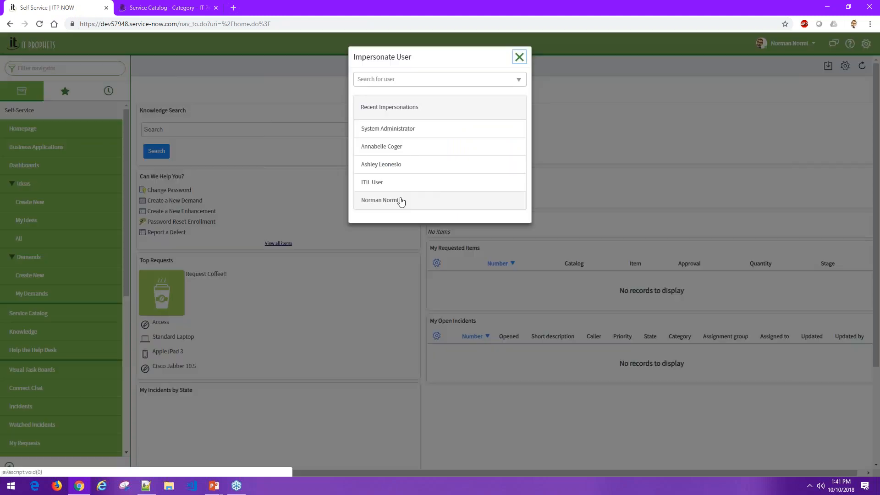
left_click(408, 131)
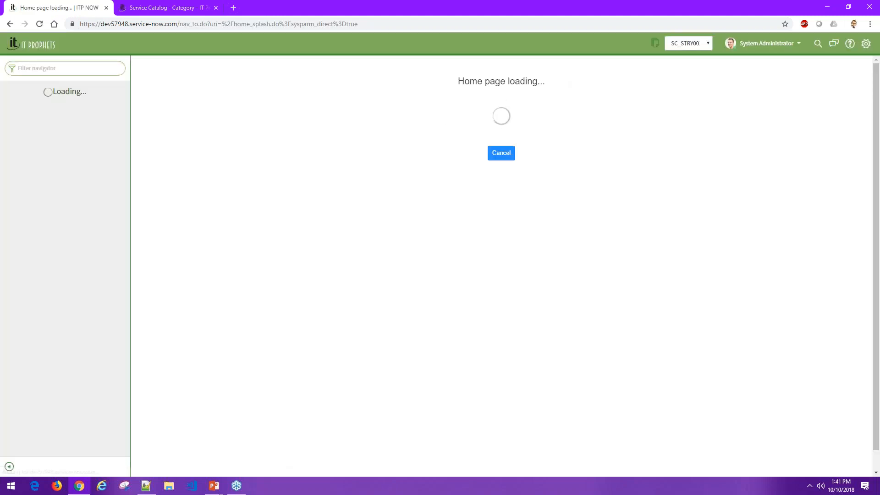
left_click(165, 8)
left_click(40, 25)
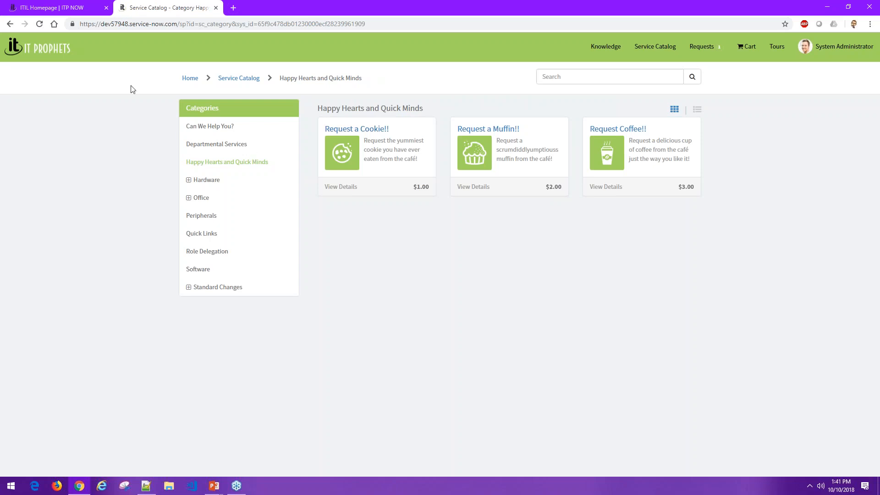
- Open the Request Coffee!! catalog item from the maintained items and view its related lists
left_click(70, 6)
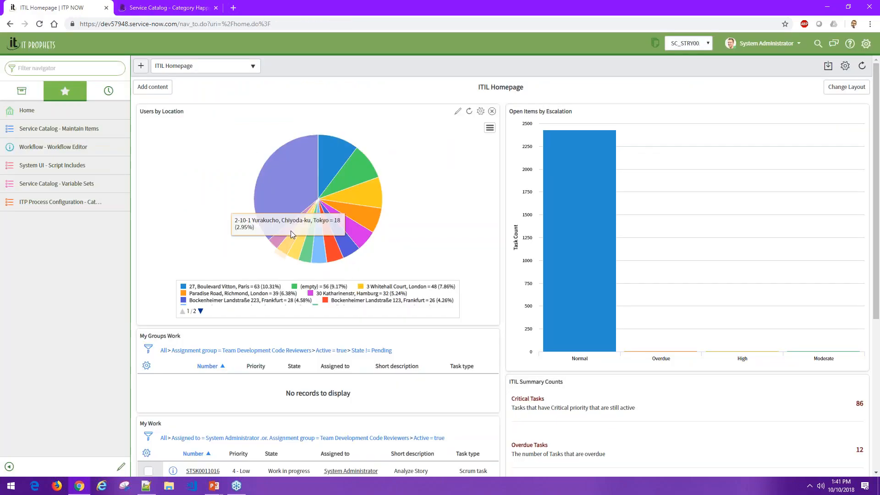
left_click(80, 130)
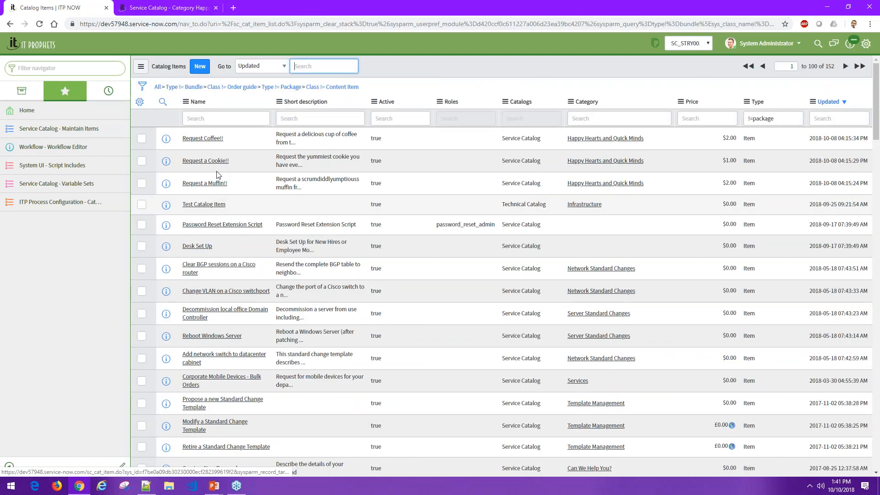
left_click(203, 138)
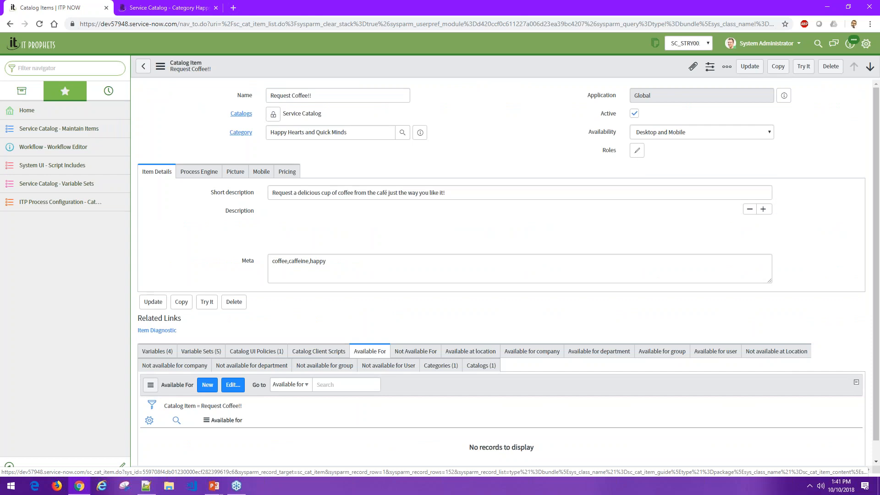
scroll(455, 438, "down", 2)
scroll(454, 438, "down", 2)
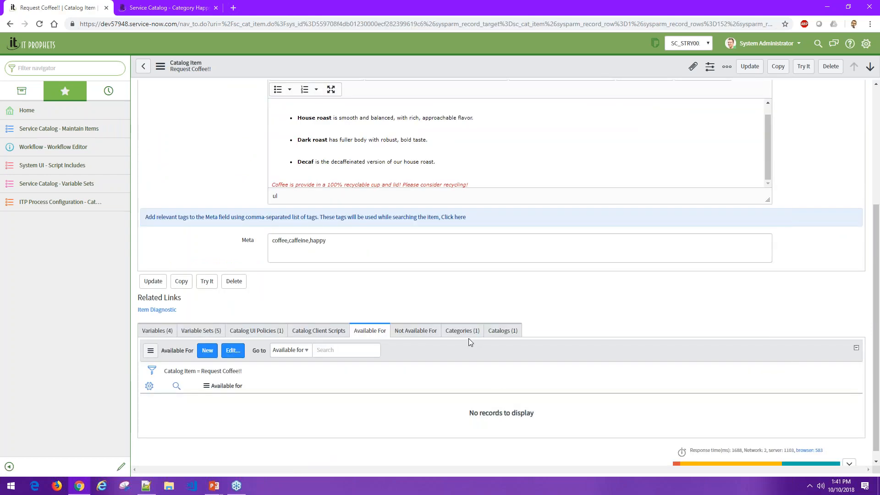
- Open the Cafe Request Fulfillment workflow in the Workflow Editor and check it out
left_click(73, 146)
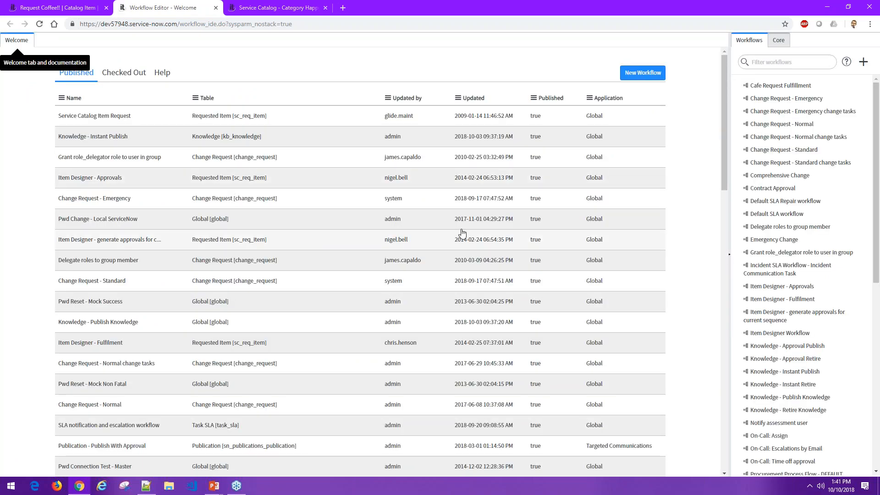
left_click(797, 83)
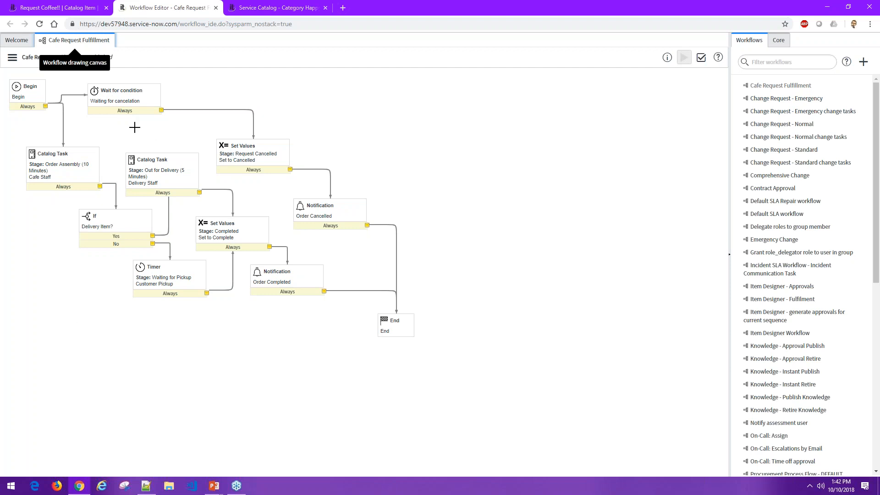
left_click(13, 57)
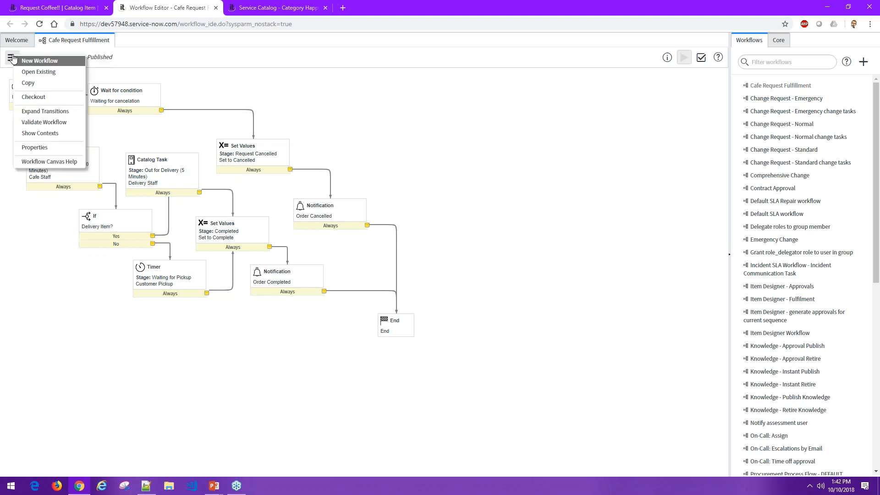
left_click(34, 96)
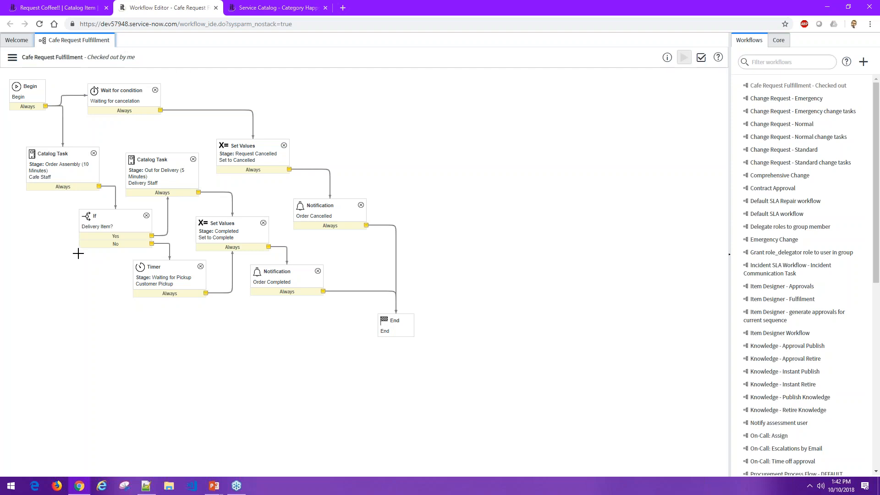
- Trace the workflow's cancellation path from the Wait for condition activity through the Order Cancelled notification to End
left_click(140, 96)
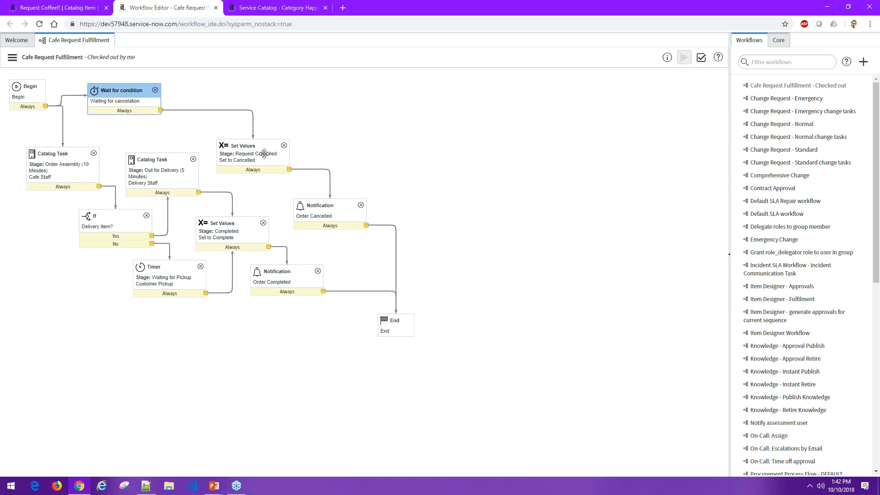
left_click(343, 206)
left_click(394, 324)
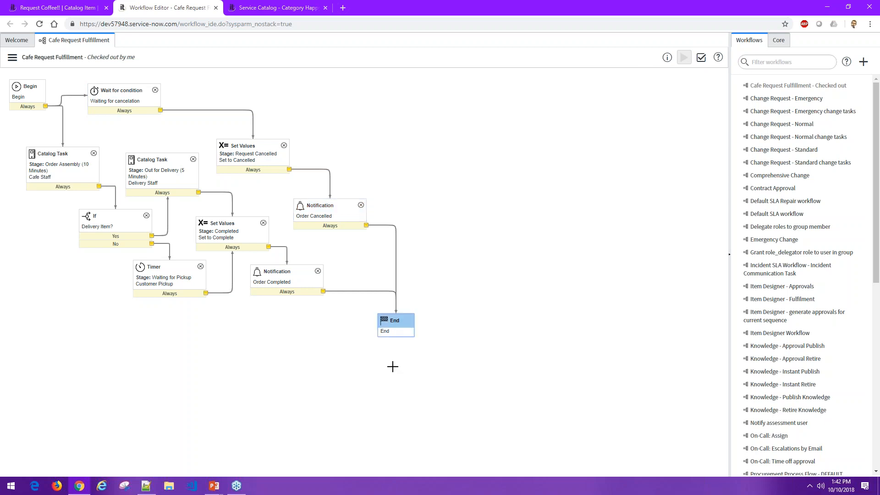
- Review the Cafe Staff catalog task's fulfillment group, short description, schedule and advanced script
double_click(64, 154)
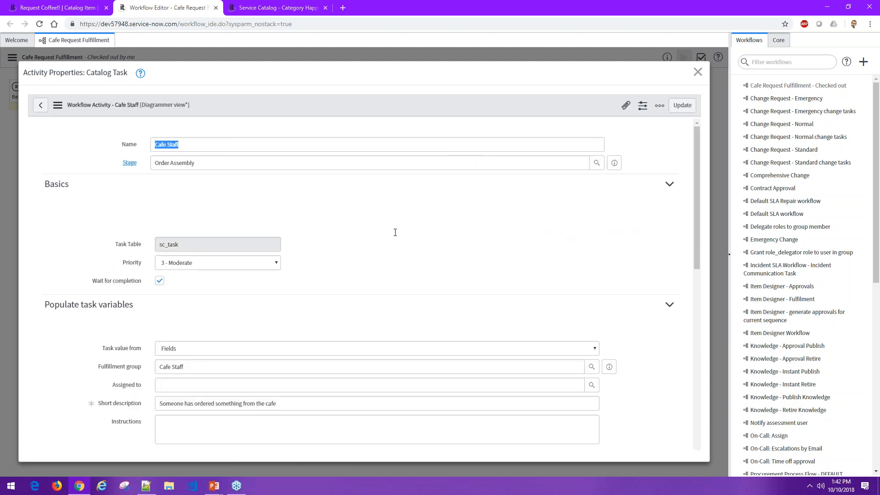
scroll(397, 258, "down", 2)
left_click(367, 275)
left_click_drag(291, 312, 155, 324)
scroll(121, 332, "down", 2)
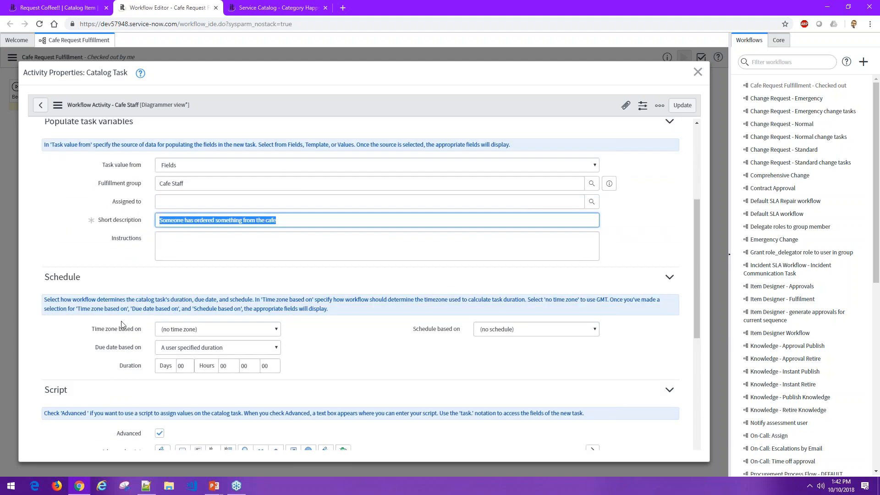
scroll(121, 323, "down", 6)
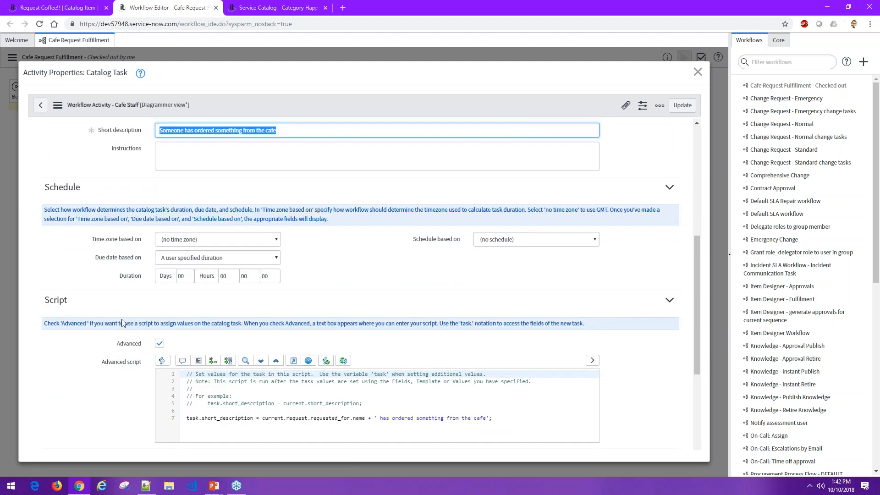
- Check the variables selected for the Cafe Staff task form, close its properties and return to the Request Coffee!! catalog item
left_click(595, 333)
mouse_move(595, 334)
left_mouse_down()
mouse_move(596, 384)
mouse_move(595, 330)
left_mouse_up()
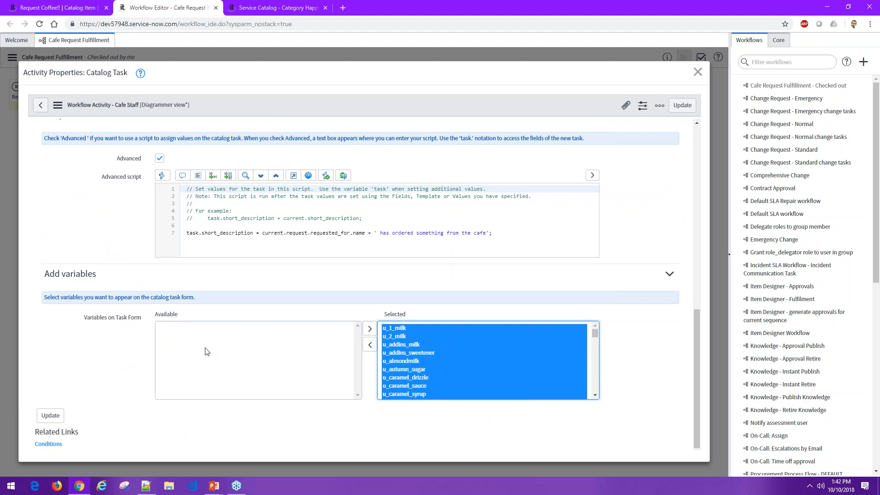
left_click(698, 73)
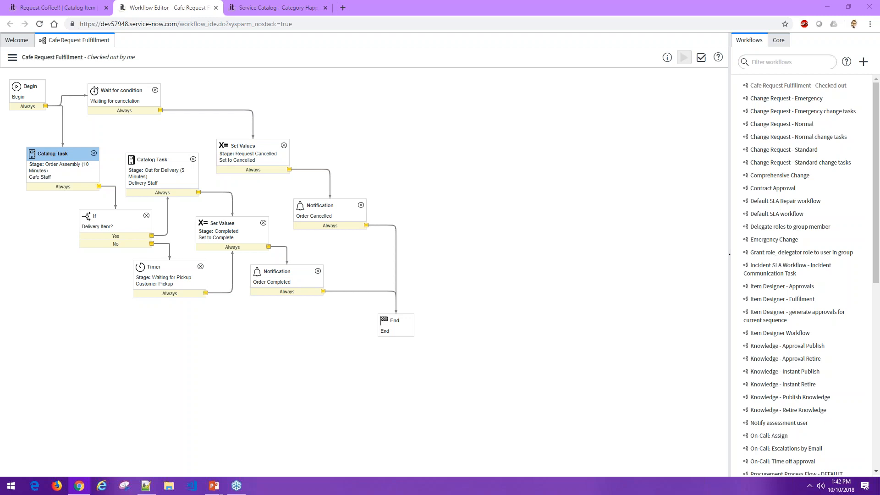
left_click(71, 12)
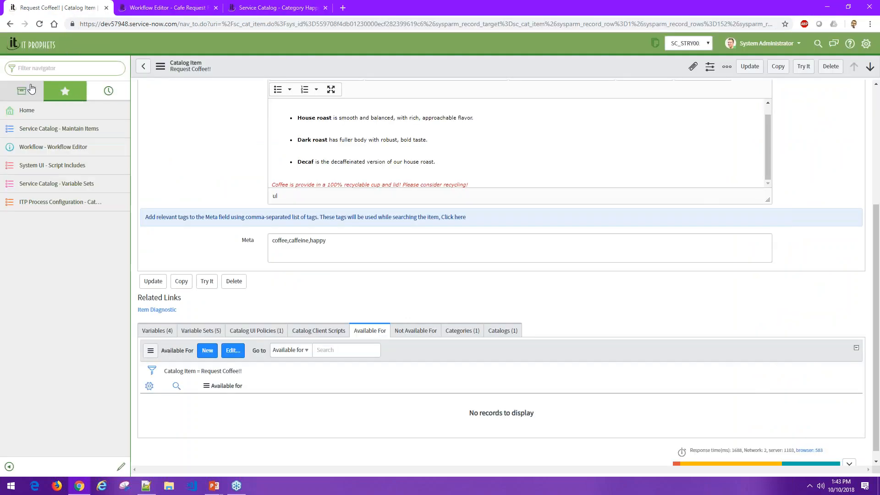
- Find the open requests in the navigator and open the active request's Request Coffee!! requested item
left_click(57, 68)
type("request")
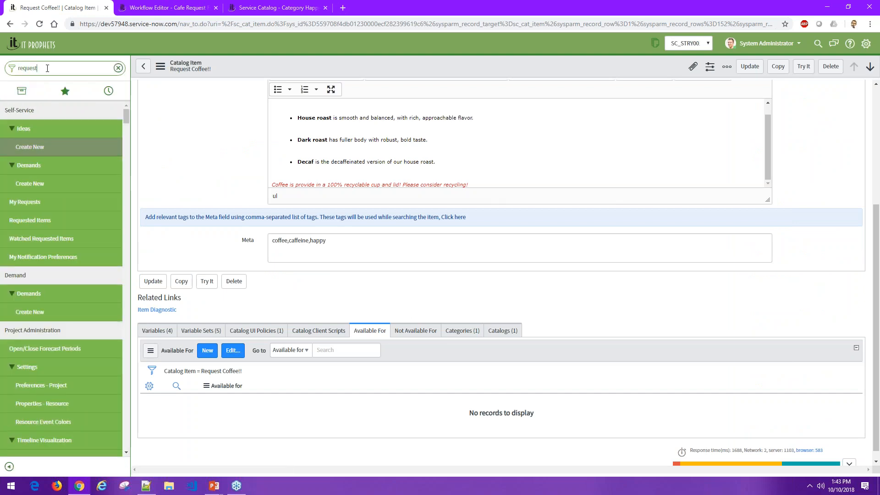
left_click(35, 313)
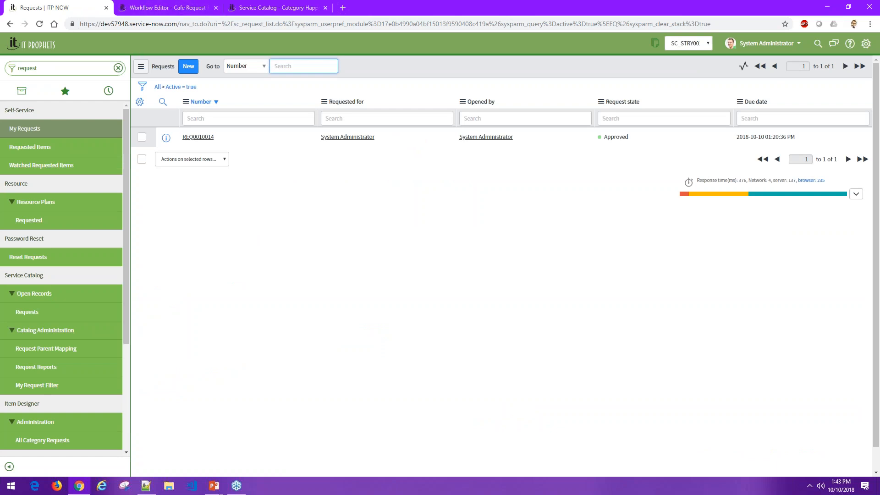
left_click(198, 137)
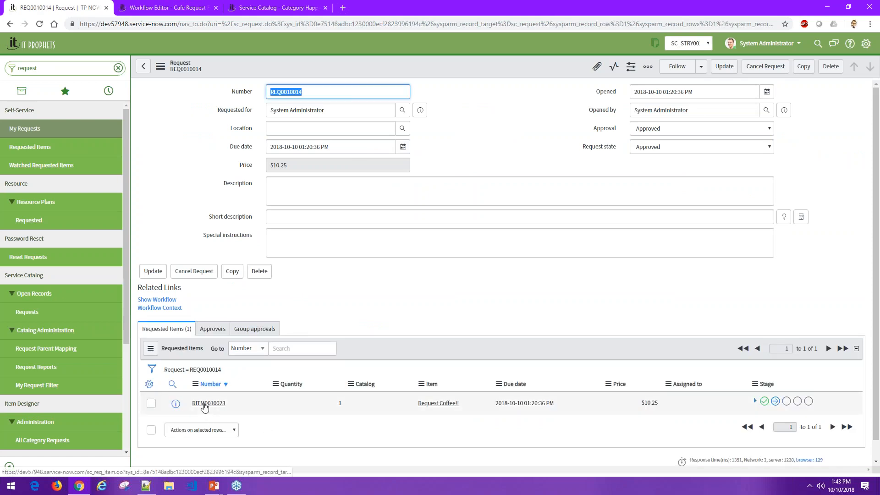
left_click(205, 405)
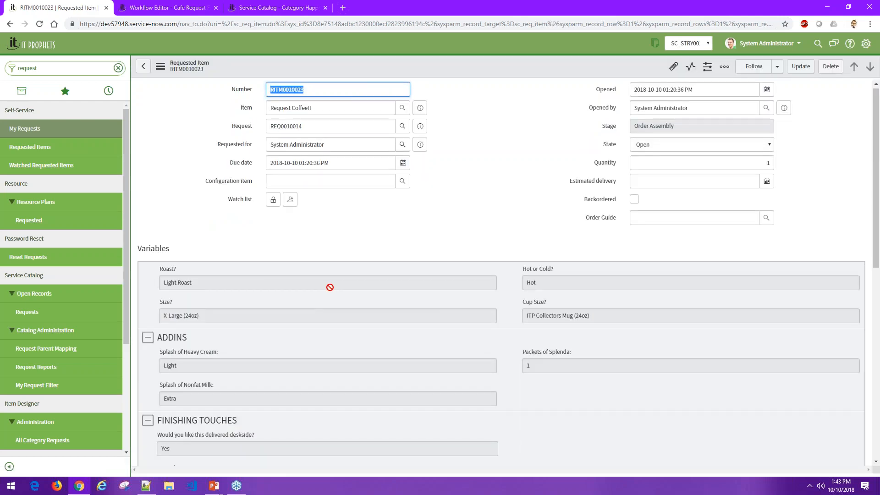
- Review the requested item's roast, size, add-in and finishing-touch variables
scroll(330, 287, "down", 2)
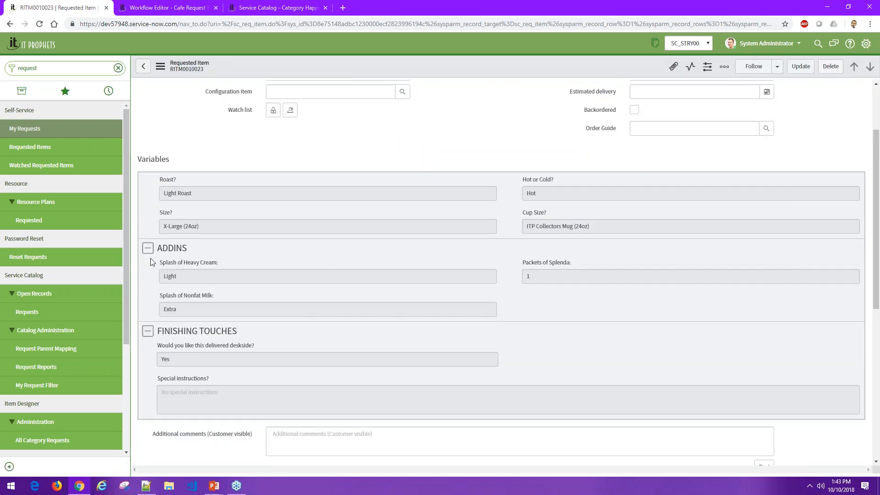
left_click(174, 193)
left_click(217, 228)
left_click(242, 277)
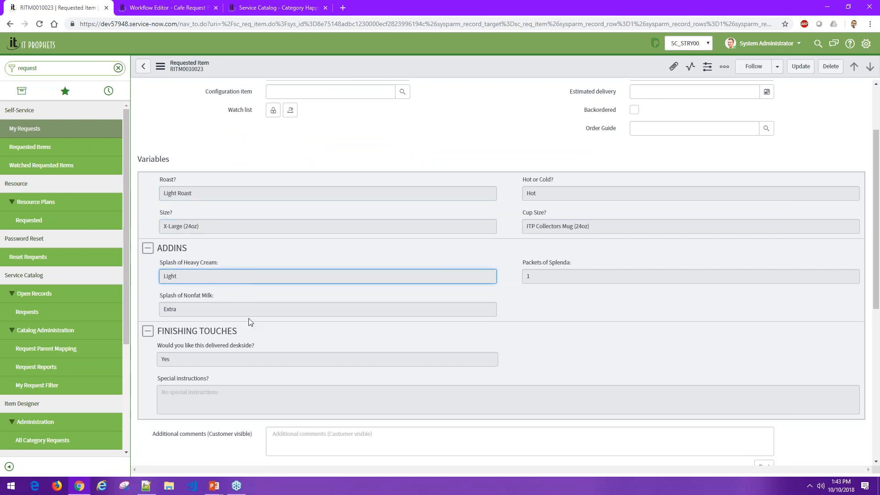
- Open the requested item's Cafe Staff catalog task, set its state to Closed Complete and save it
scroll(274, 312, "down", 7)
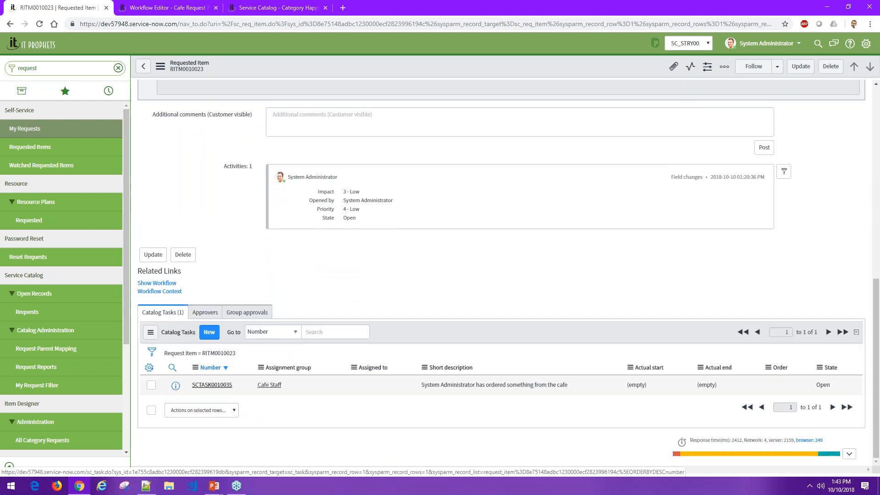
left_click(212, 385)
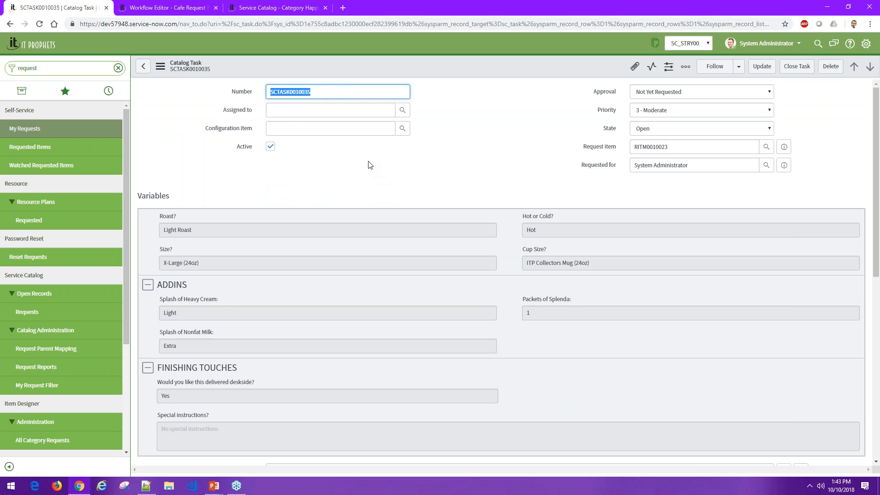
left_click(668, 129)
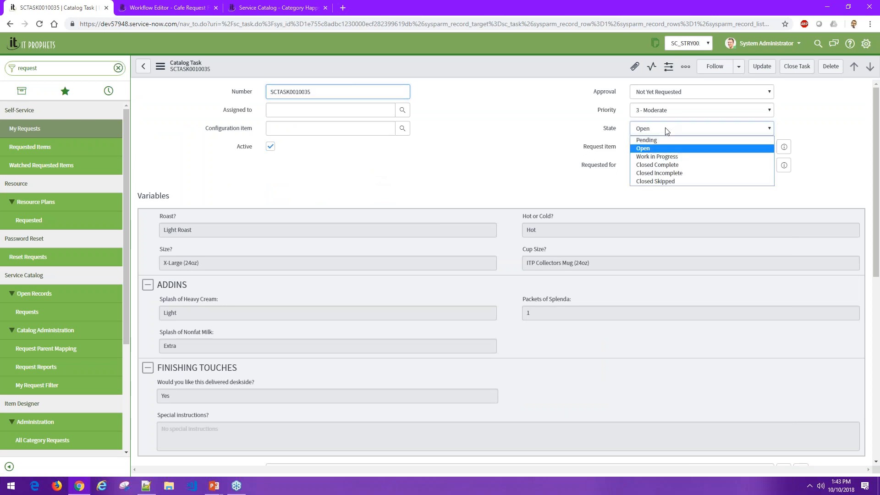
left_click(668, 165)
left_click(160, 66)
left_click(181, 74)
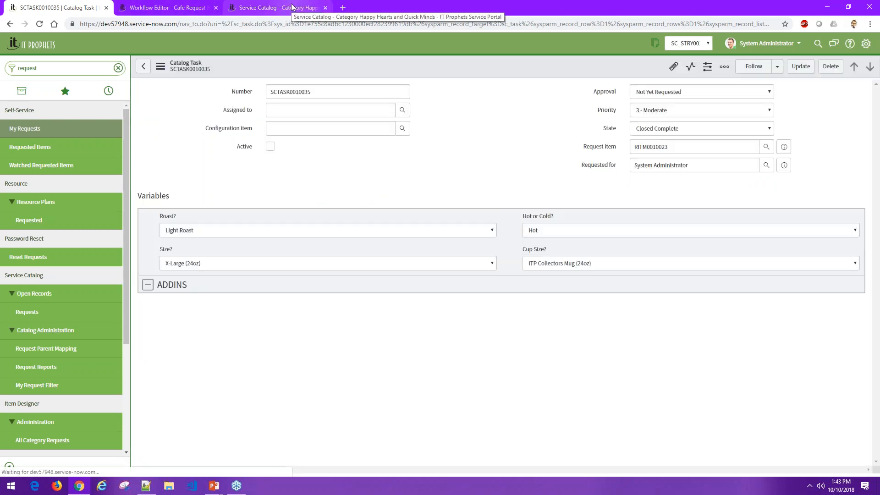
- Open the coffee request in the service portal and check the order's current stage
left_click(292, 7)
left_click(701, 47)
left_click(633, 82)
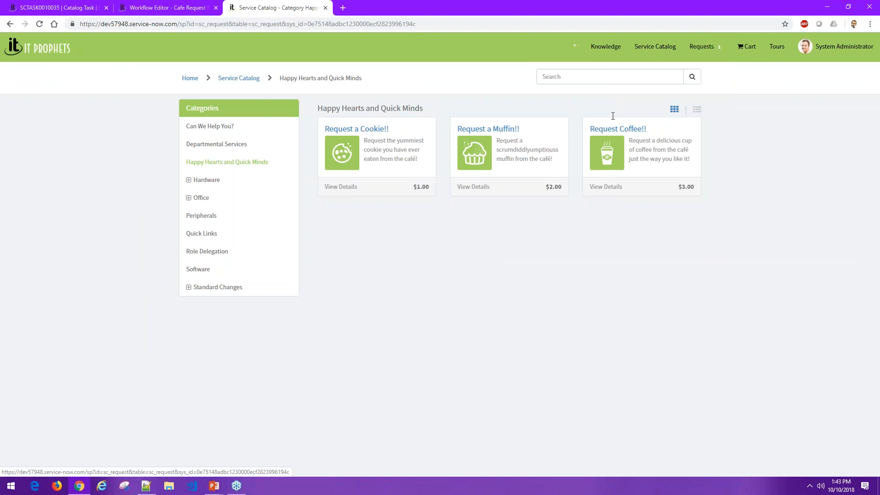
left_click_drag(380, 211, 424, 213)
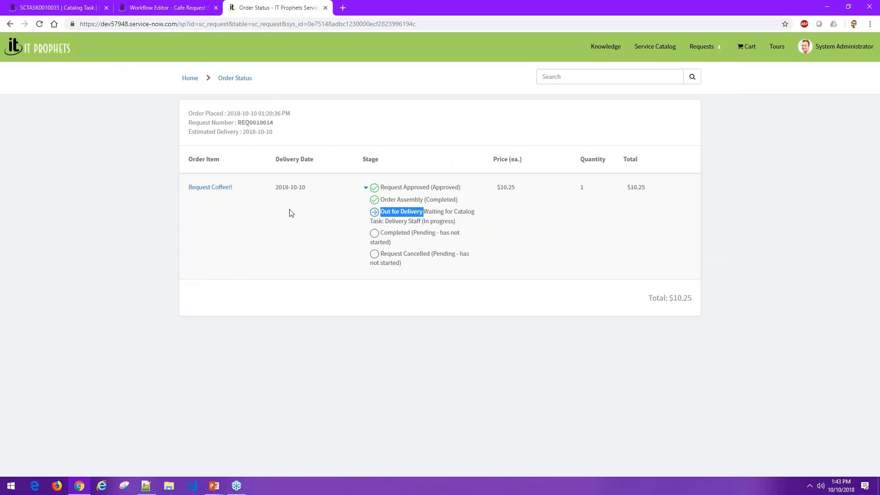
- Return to the Workflow Editor and trace the delivery path from the Cafe Staff task through Delivery Item?, Delivery Staff and Order Completed to End
left_click(199, 5)
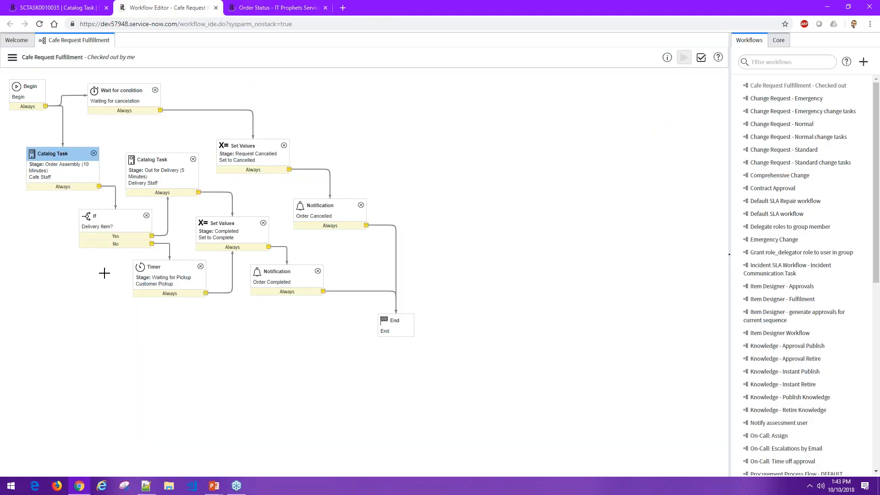
double_click(63, 154)
left_click(102, 220)
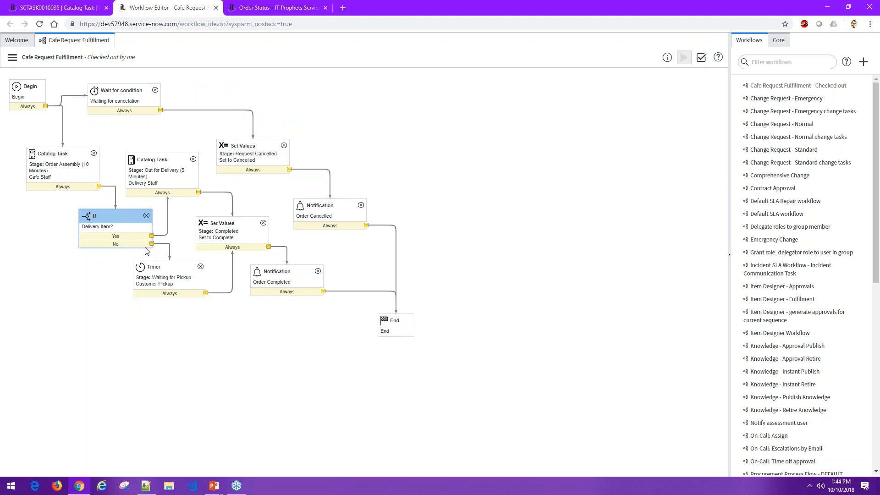
left_click(169, 162)
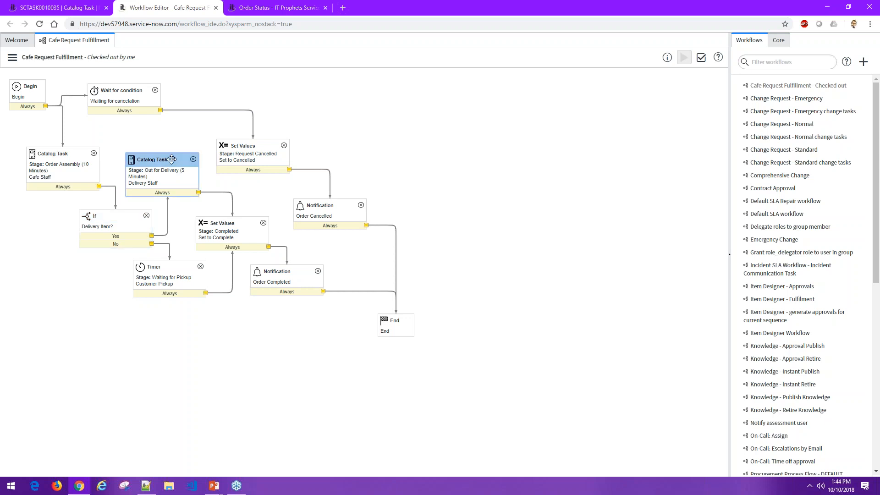
left_click(236, 229)
left_click_drag(299, 274, 300, 274)
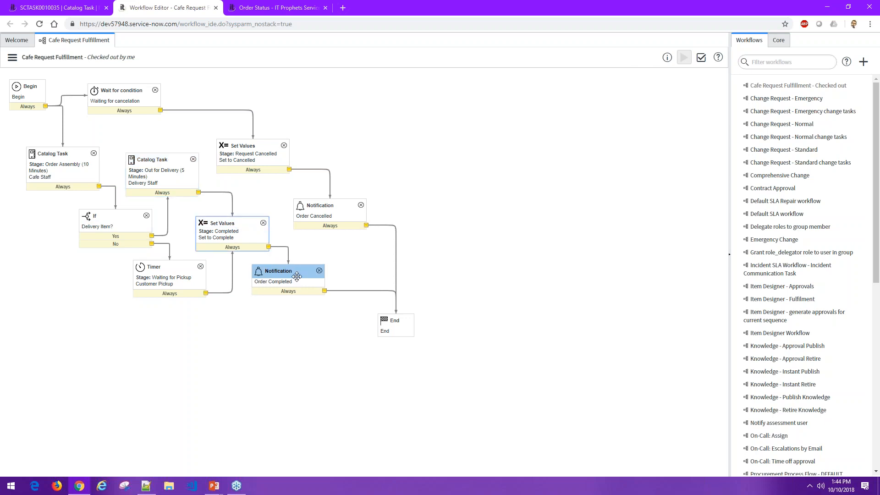
left_click(392, 321)
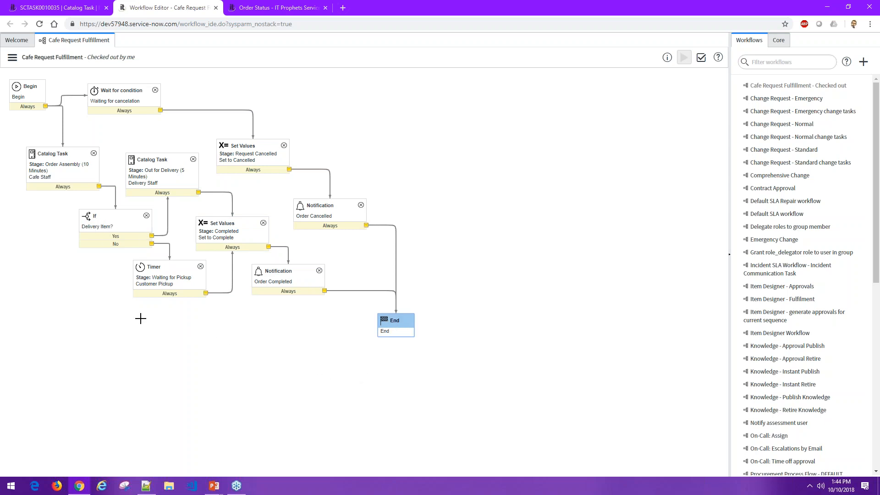
- Trace the non-delivery path from the Customer Pickup timer through the Order Completed notification to End
left_click(176, 265)
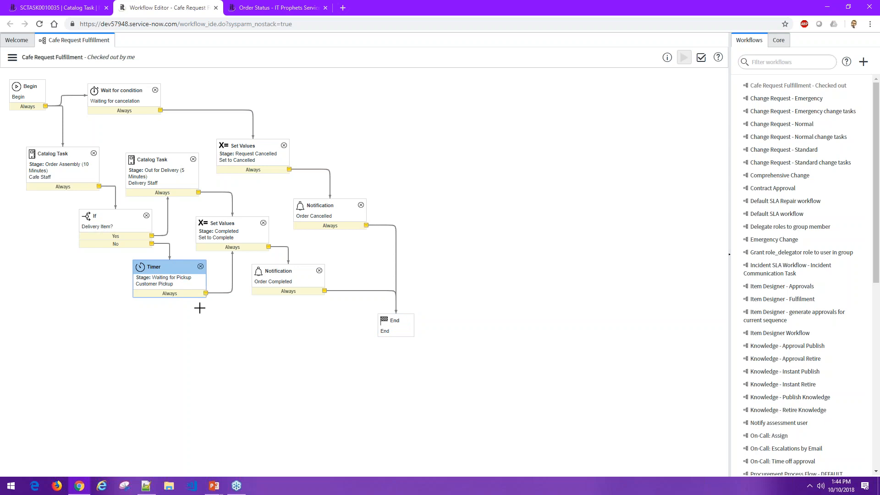
left_click(261, 350)
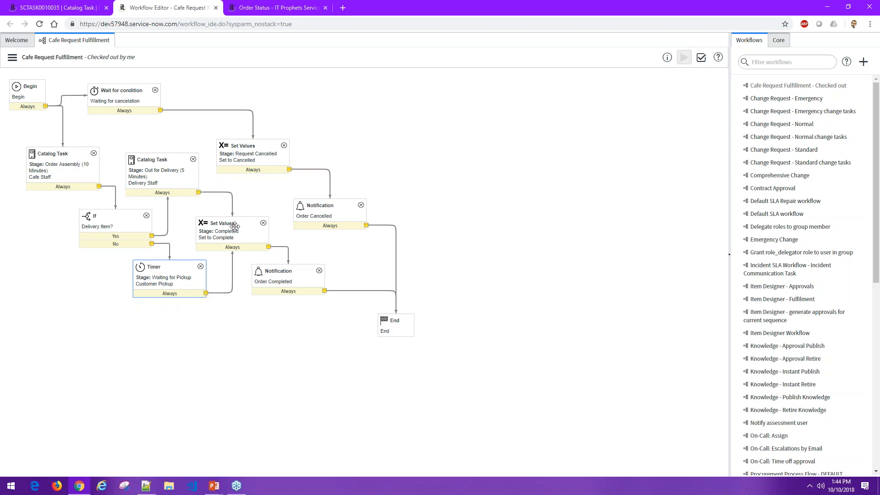
left_click(291, 271)
left_click(395, 320)
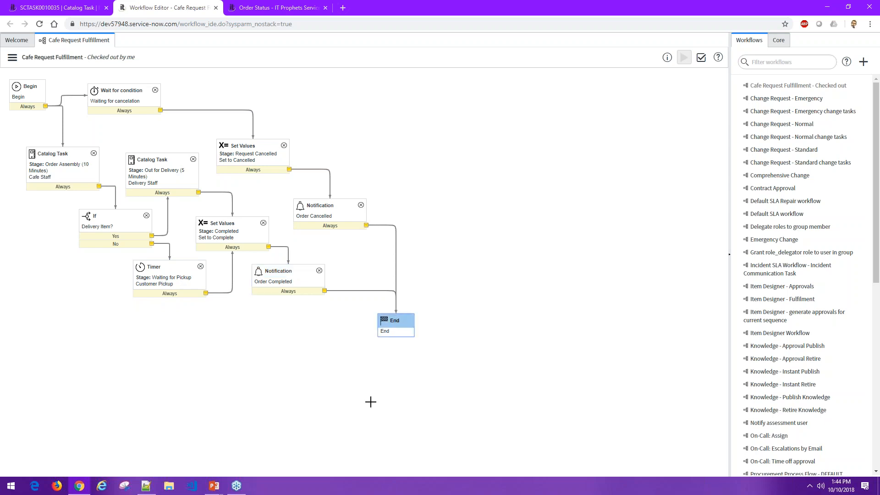
left_click(305, 368)
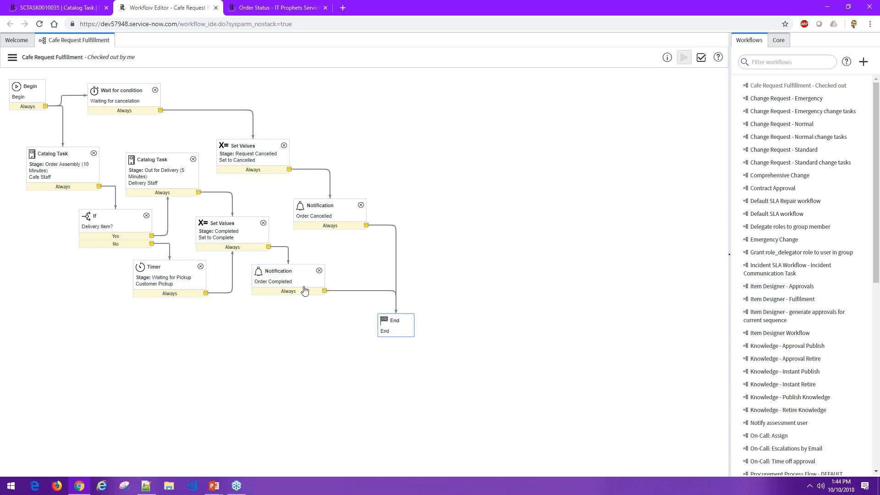
- Add an Approval - User core activity named Coffee Approval to the Cafe Request Fulfillment workflow
left_click(780, 41)
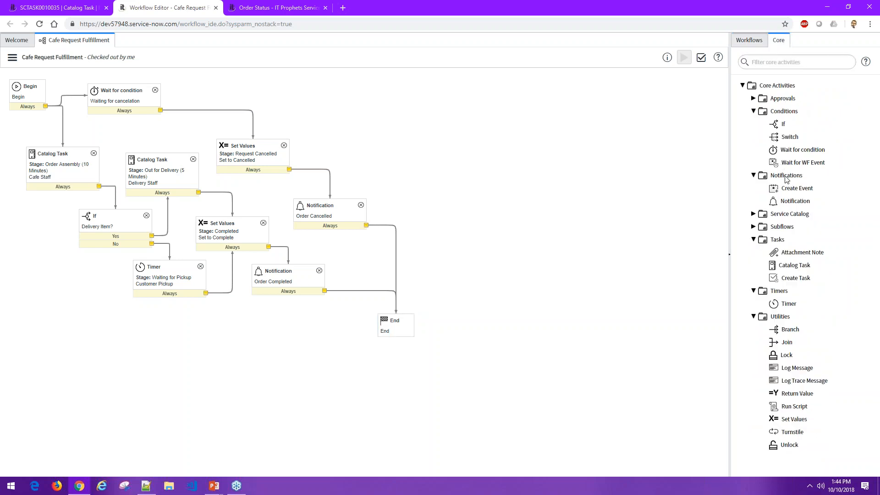
left_click(753, 99)
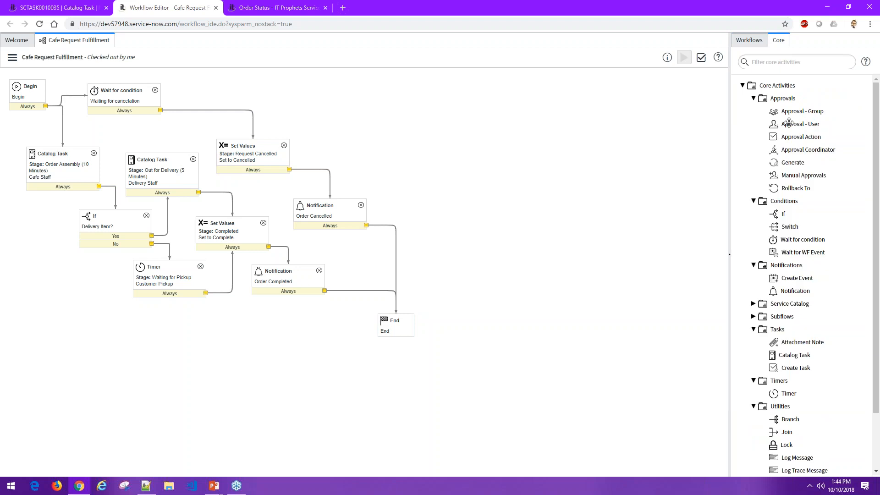
left_click_drag(793, 123, 353, 136)
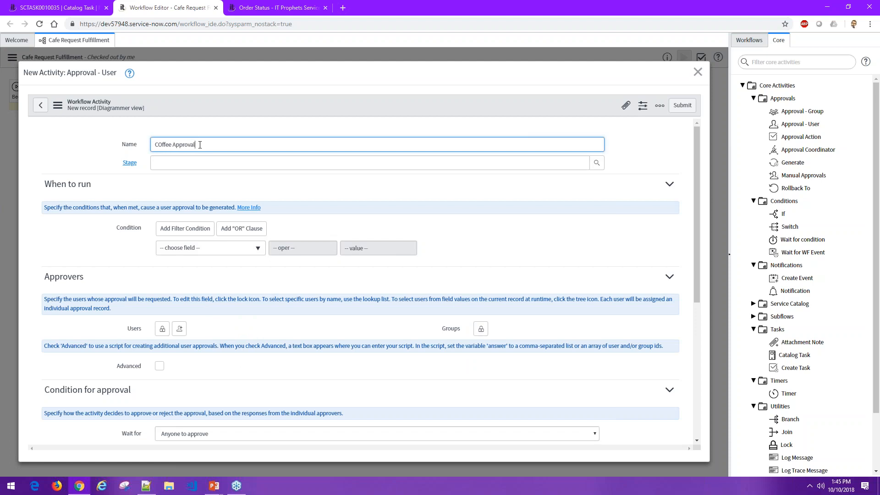
type("o")
left_click(682, 105)
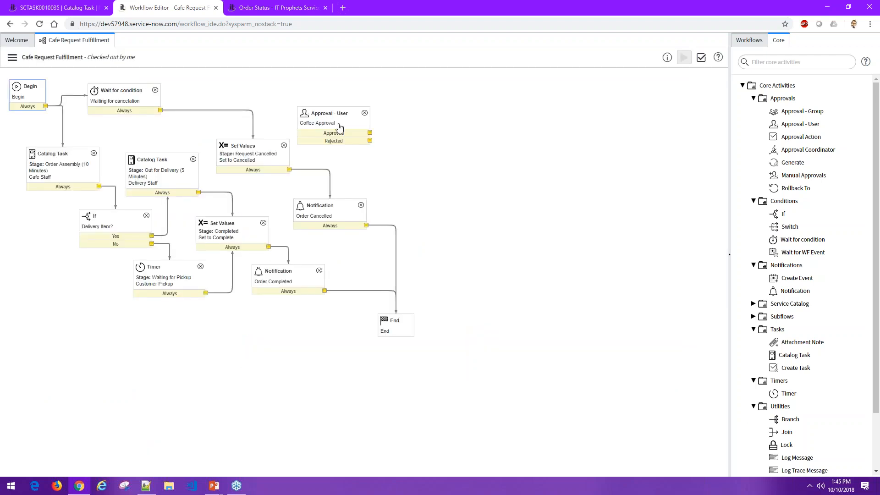
- Place the Coffee Approval activity below Begin and reroute Begin's transition from the Cafe Staff task to the approval
left_click_drag(327, 113, 36, 224)
left_click_drag(63, 146, 47, 132)
left_click_drag(97, 161, 84, 183)
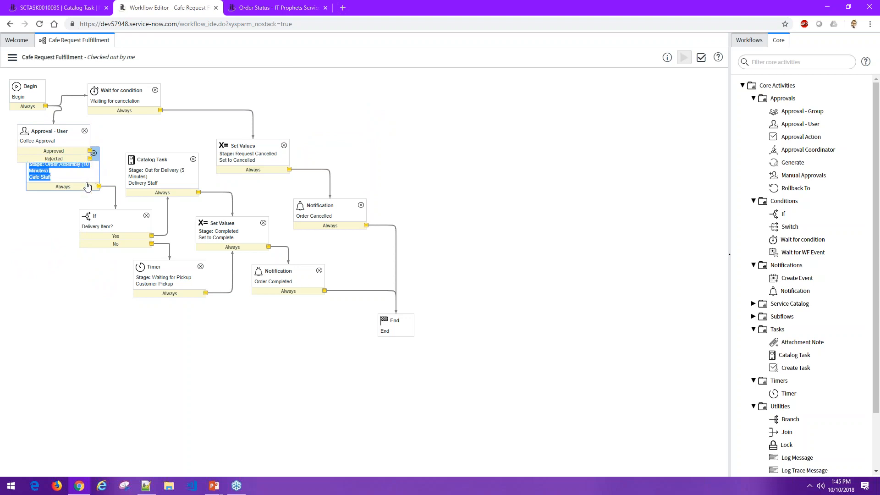
- Arrange the Coffee Approval, Cafe Staff and Delivery Item? activities one below another with space between them
left_click_drag(56, 128, 68, 101)
left_click(60, 167)
left_click_drag(65, 153, 46, 192)
left_click_drag(104, 214, 50, 252)
left_click_drag(69, 99, 63, 136)
left_click(66, 220)
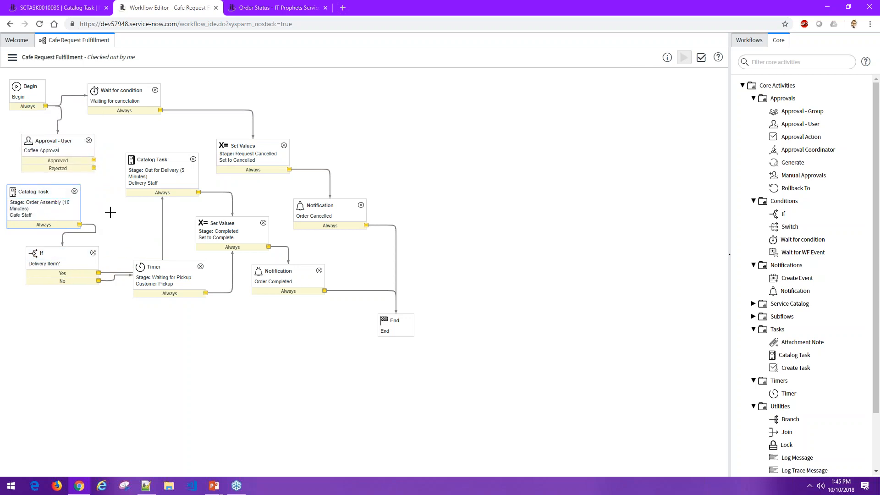
- Connect Coffee Approval's Rejected outcome to the Set to Cancelled activity and its Approved outcome to the Cafe Staff task
left_click_drag(94, 168, 238, 149)
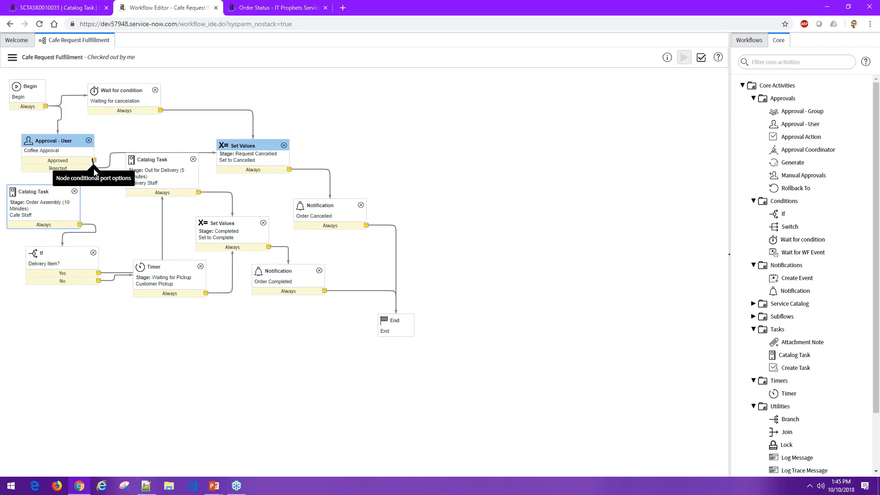
left_click_drag(93, 160, 56, 198)
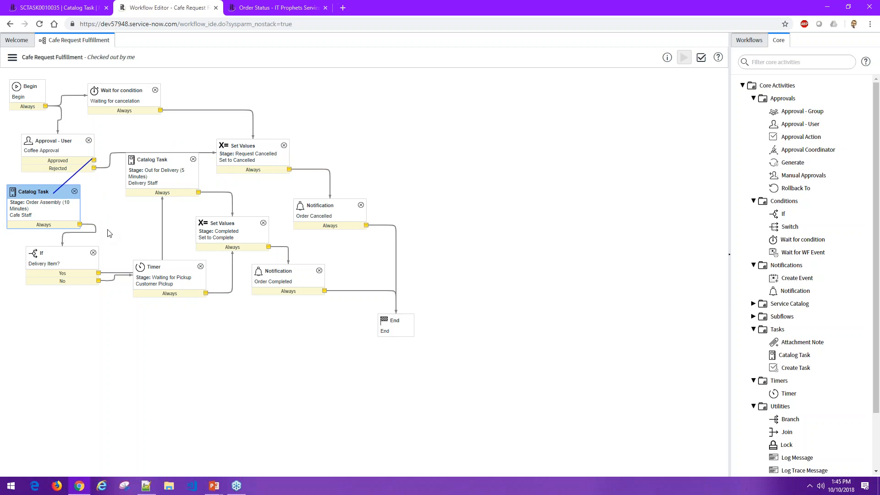
- Reorder Coffee Approval's conditions so Rejected precedes Approved, and move the Delivery Staff task down clear of the rejection line
right_click(71, 151)
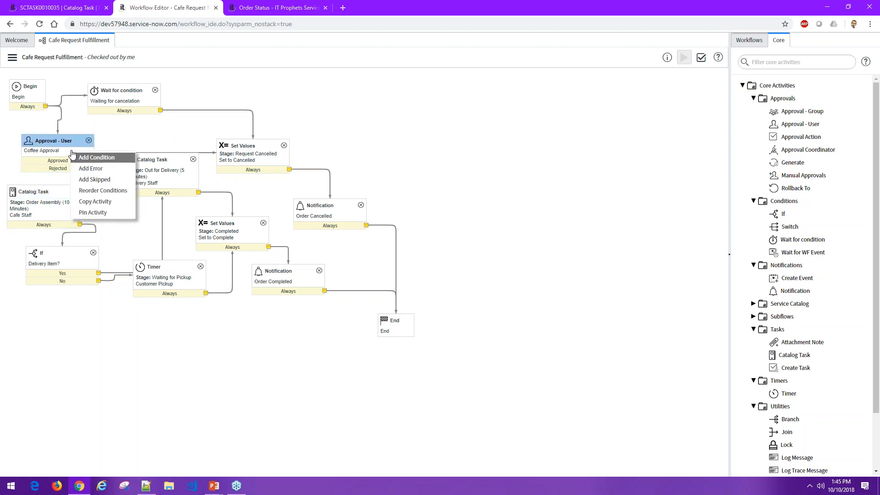
left_click(112, 192)
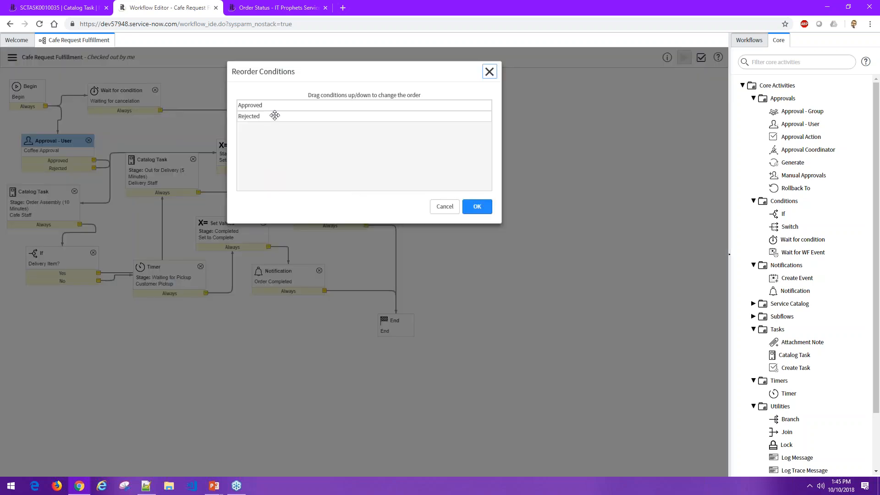
left_click_drag(275, 116, 275, 104)
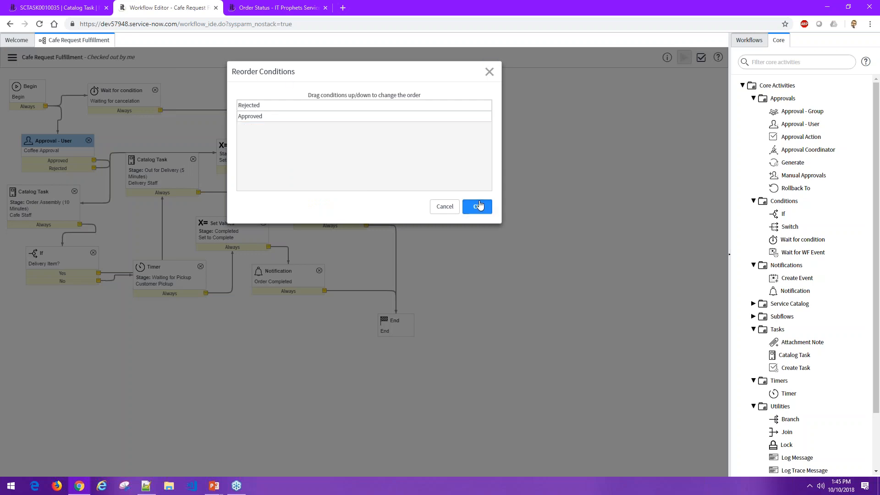
left_click(478, 206)
left_click(107, 330)
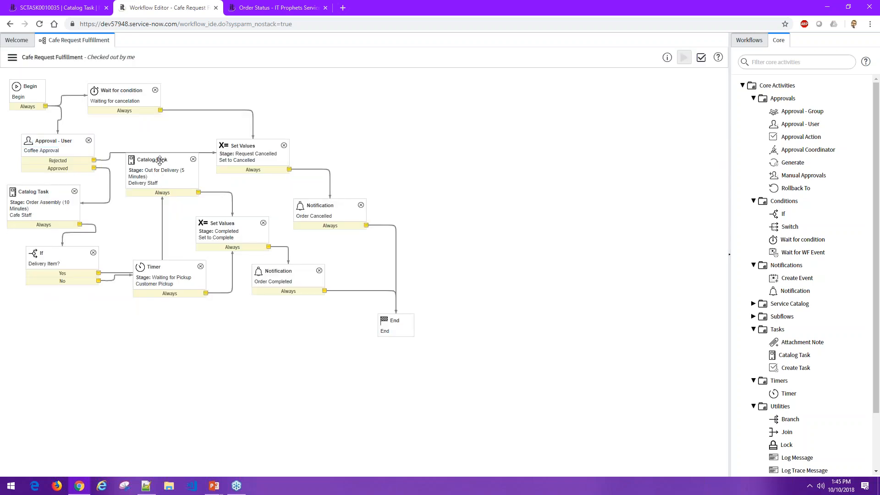
left_click_drag(158, 158, 156, 172)
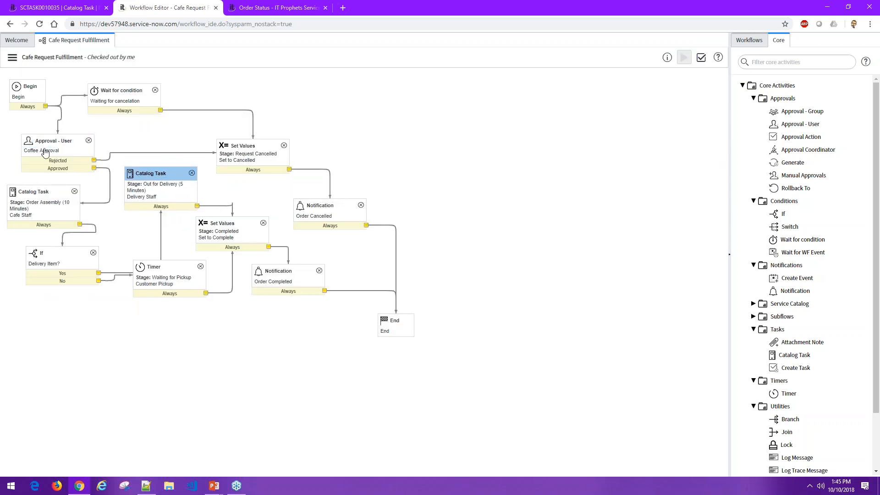
- Add yourself as an approver in the Coffee Approval properties, review the approval conditions and schedule, and close without updating
double_click(63, 142)
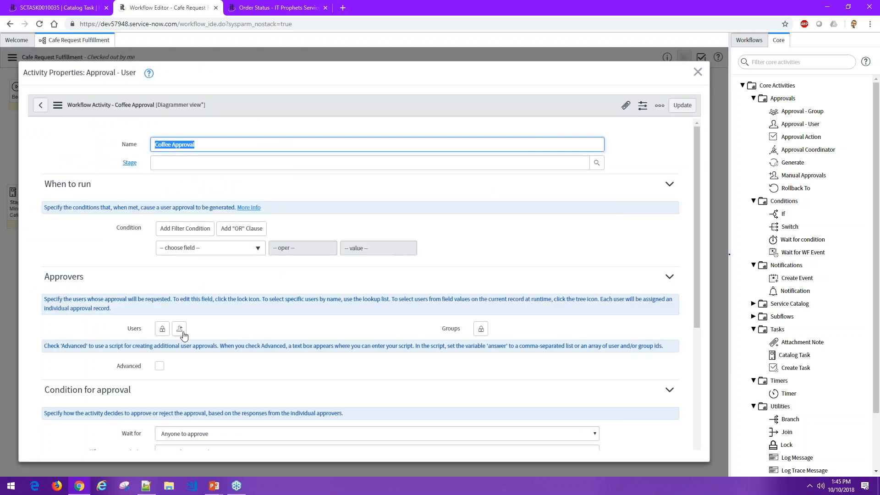
left_click(183, 332)
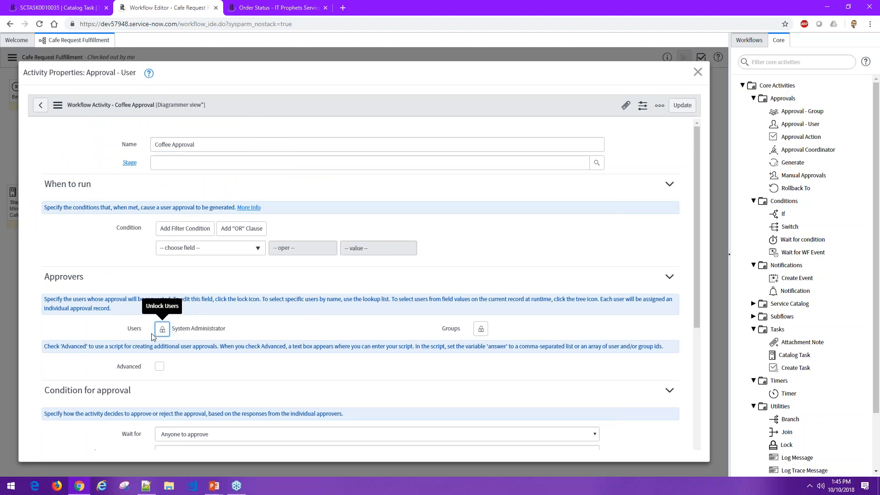
scroll(550, 137, "down", 4)
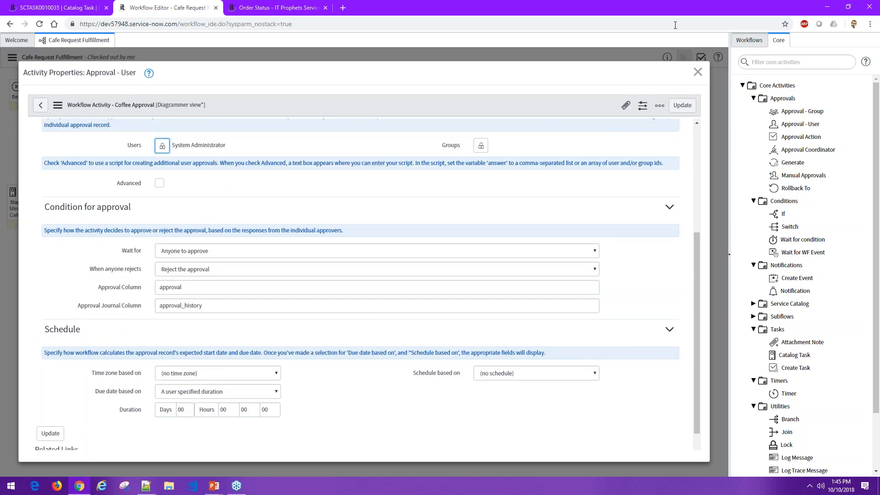
left_click(697, 72)
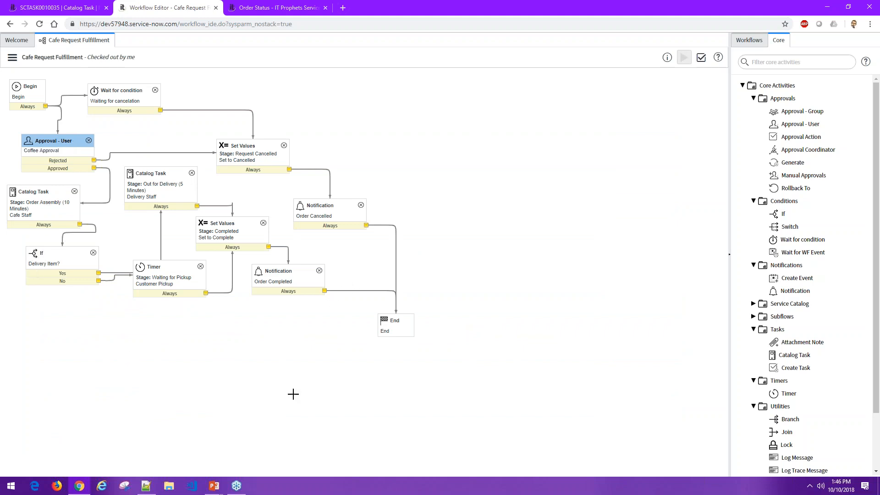
left_click(275, 372)
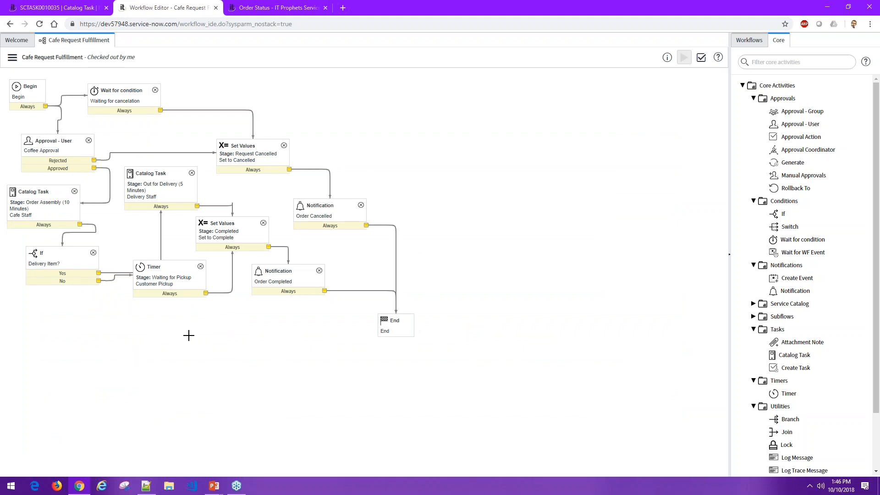
- Delete the Order Completed and Order Cancelled notifications and shift the Set to Complete activity slightly toward End
left_click(320, 271)
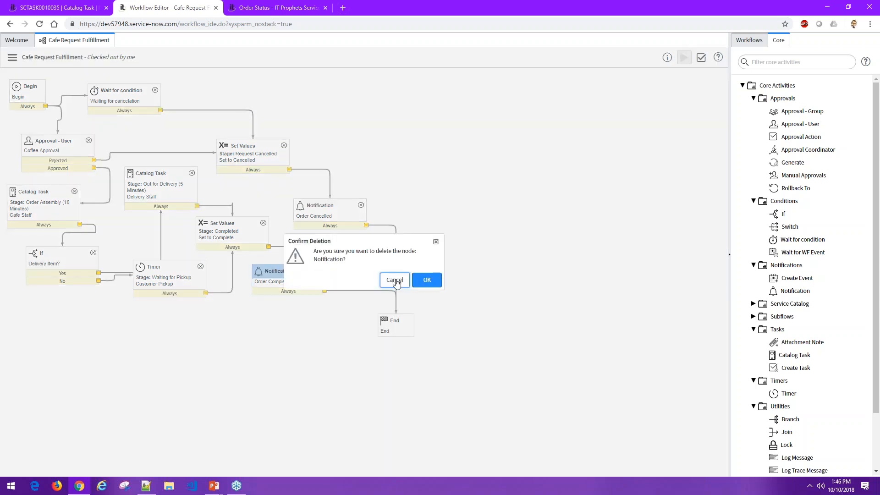
left_click(424, 279)
left_click(361, 205)
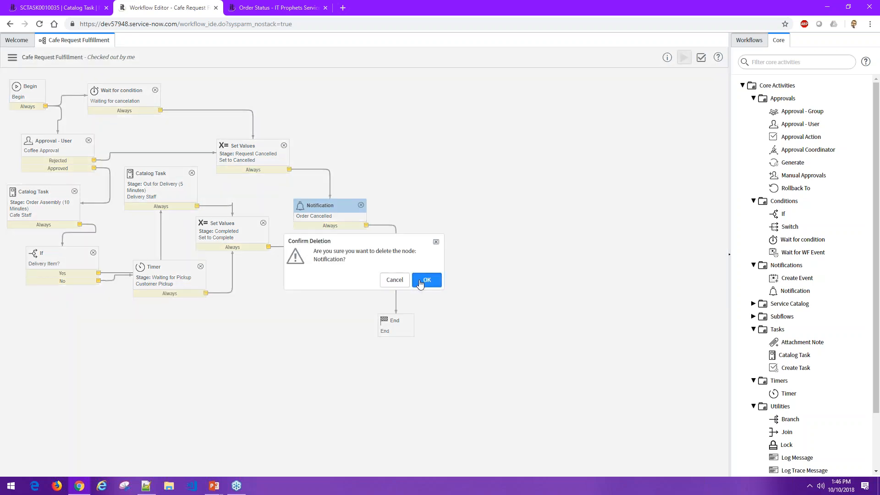
left_click(425, 279)
left_click_drag(245, 225, 275, 232)
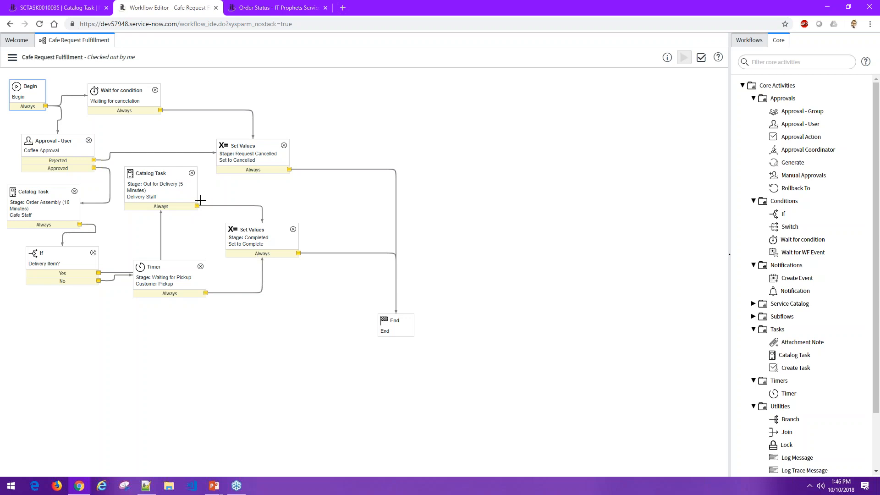
- Delete the Delivery Item? condition and the Delivery Staff task, and move the Cafe Staff task closer to the Customer Pickup timer
left_click(93, 253)
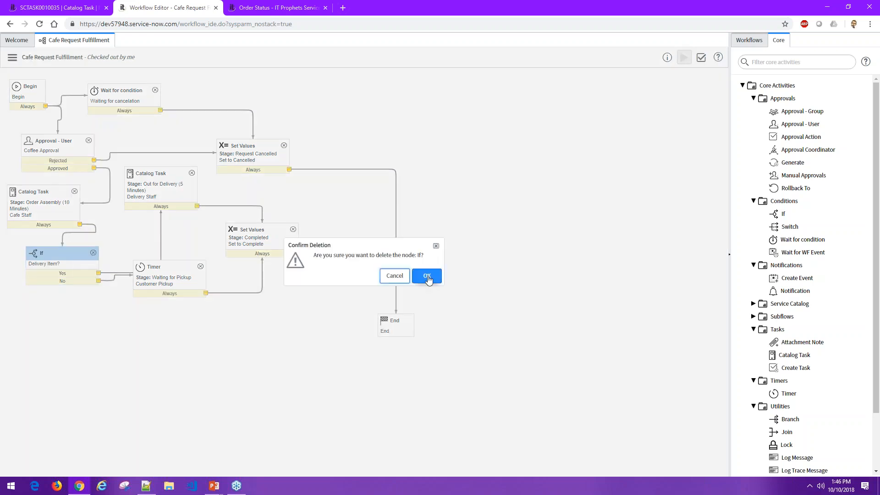
left_click(427, 277)
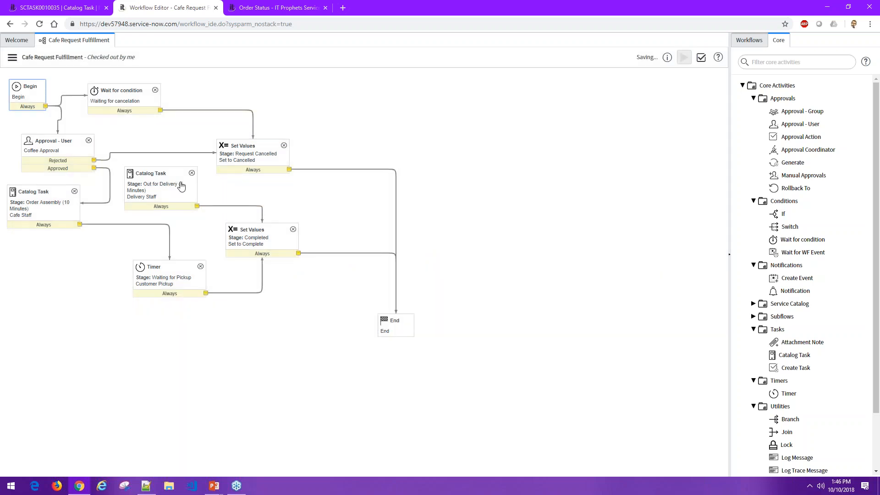
left_click(192, 173)
left_click(427, 277)
left_click_drag(36, 194, 68, 211)
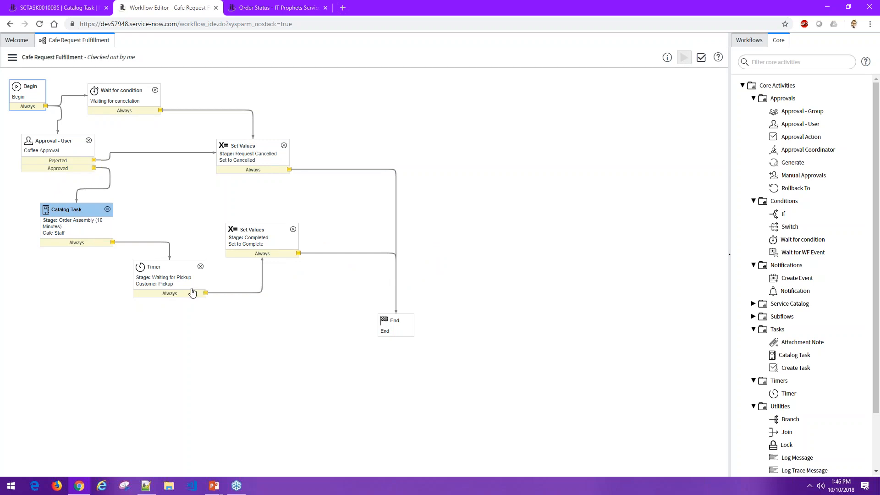
left_click(197, 346)
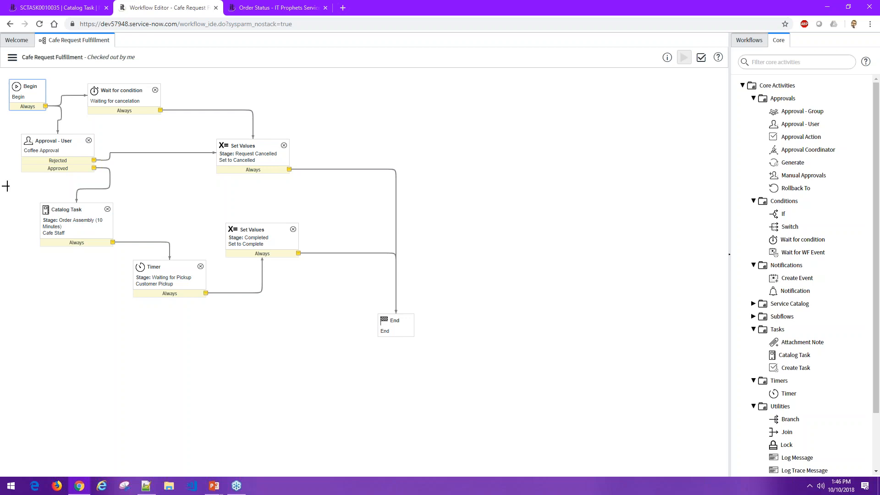
- Examine the available core workflow activities, including those in the Service Catalog and Subflows groups
scroll(795, 313, "down", 1)
scroll(796, 313, "down", 1)
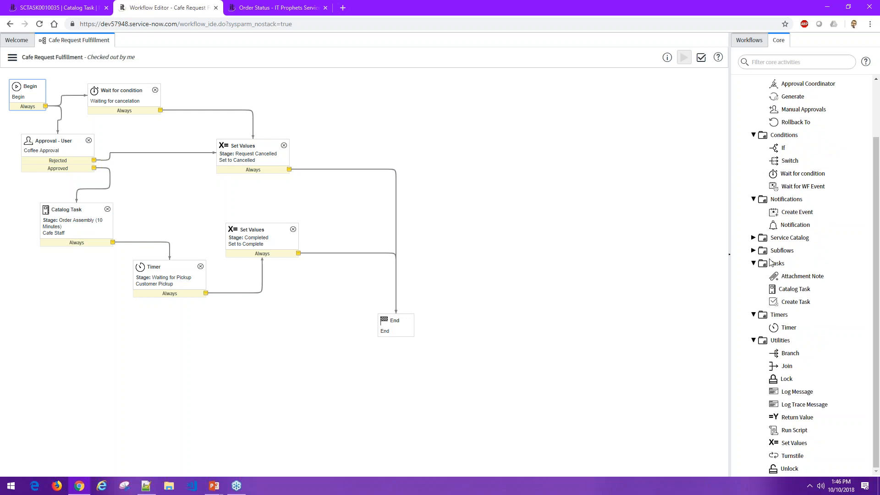
left_click(753, 250)
left_click(753, 238)
scroll(802, 275, "down", 1)
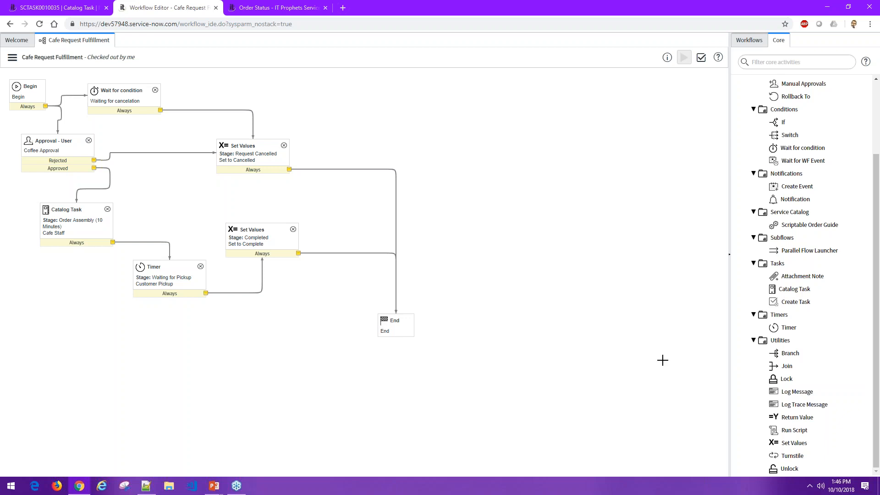
scroll(736, 351, "up", 4)
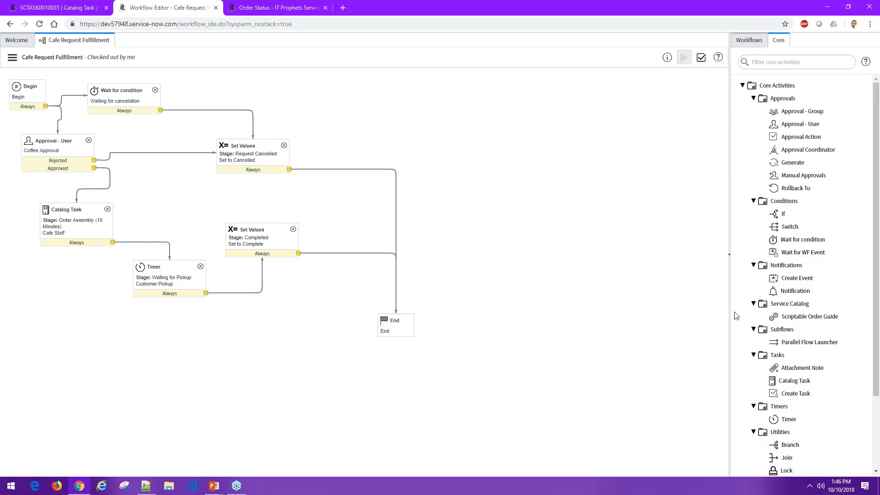
scroll(736, 315, "down", 2)
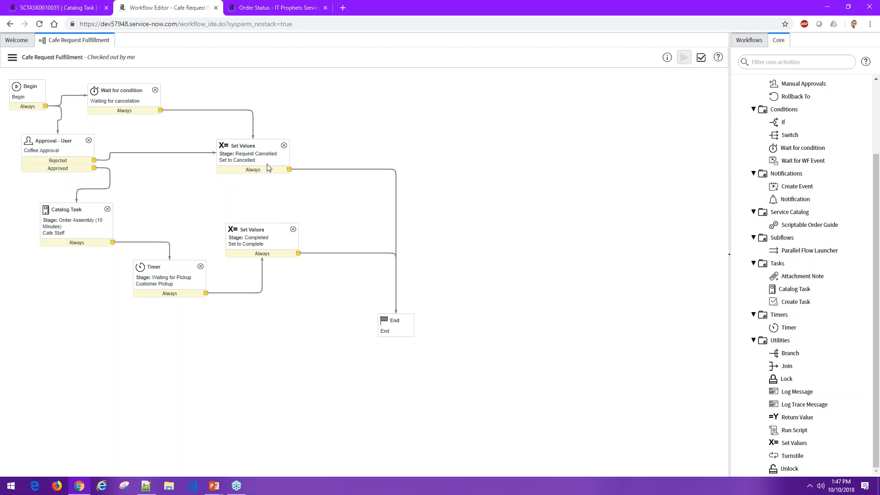
- Go to the Service Catalog in the service portal and browse its items by category
left_click(83, 11)
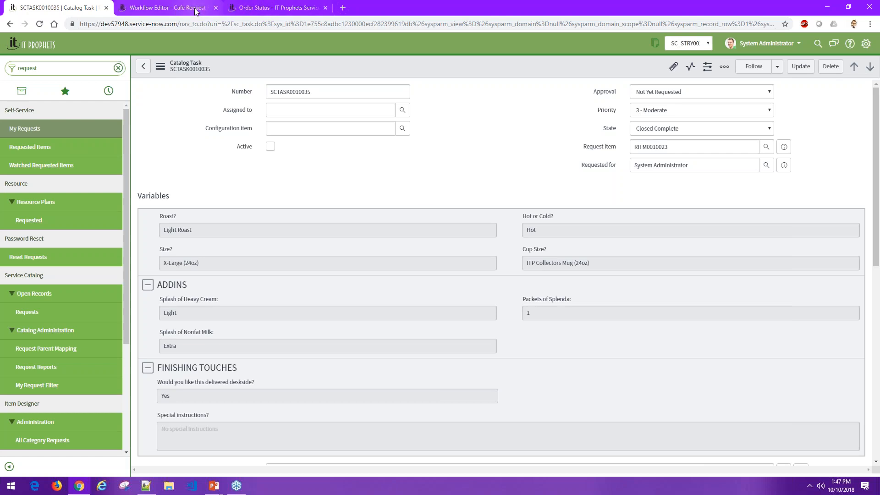
left_click(167, 7)
left_click(263, 7)
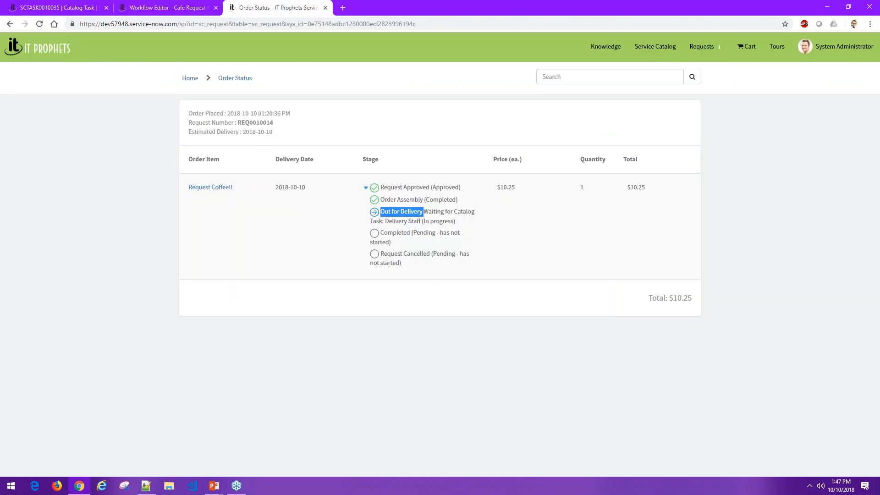
left_click(654, 46)
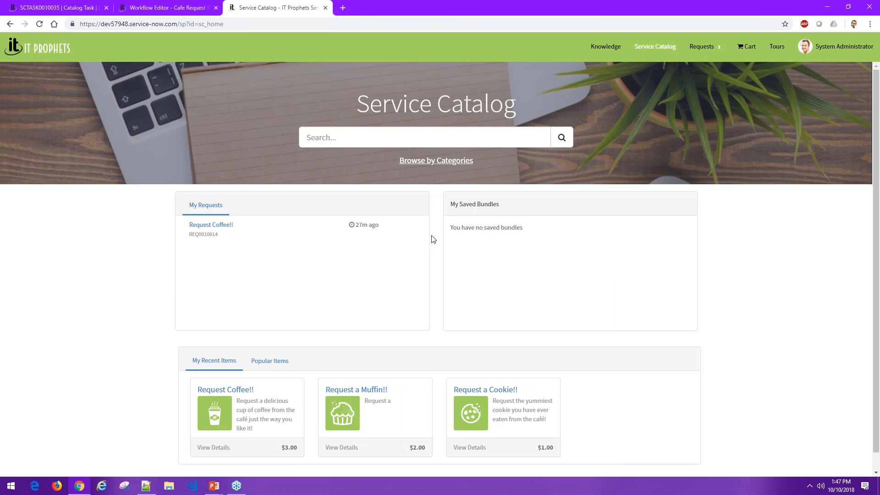
scroll(334, 337, "down", 1)
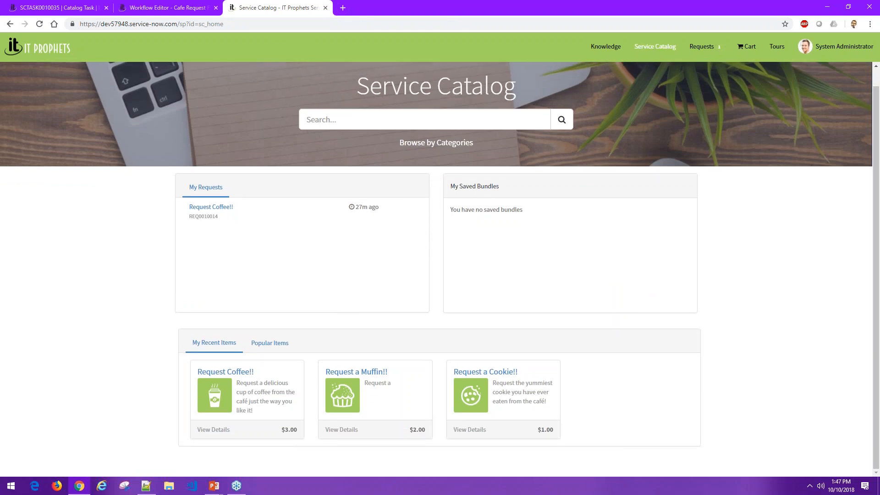
left_click(420, 145)
- Open the Executive Desktop item in the Hardware category's Desktops subcategory and review its configuration options
left_click(188, 180)
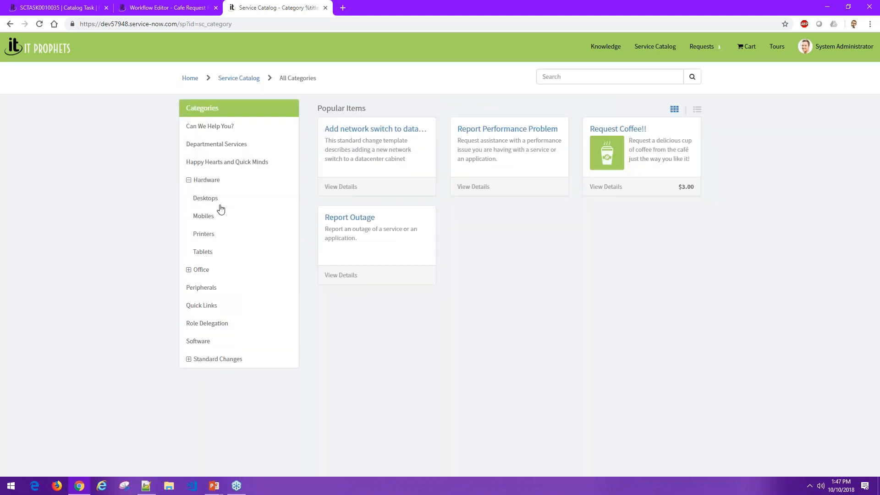
left_click(217, 199)
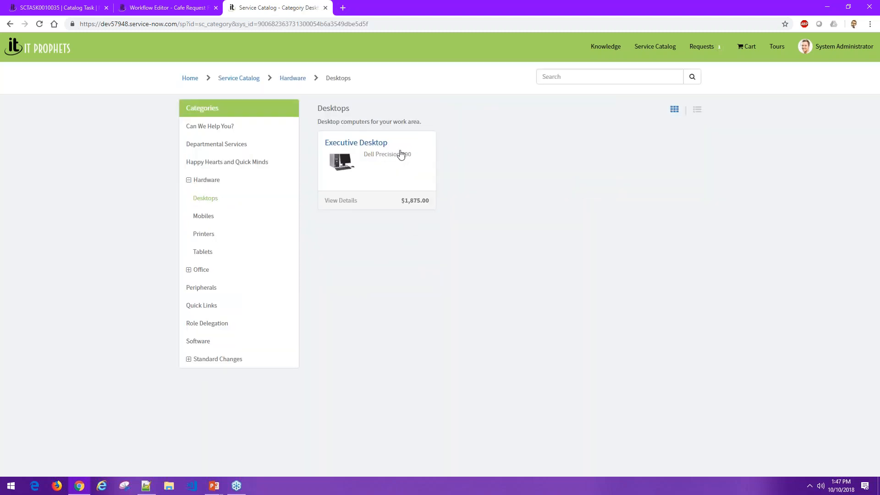
left_click(395, 155)
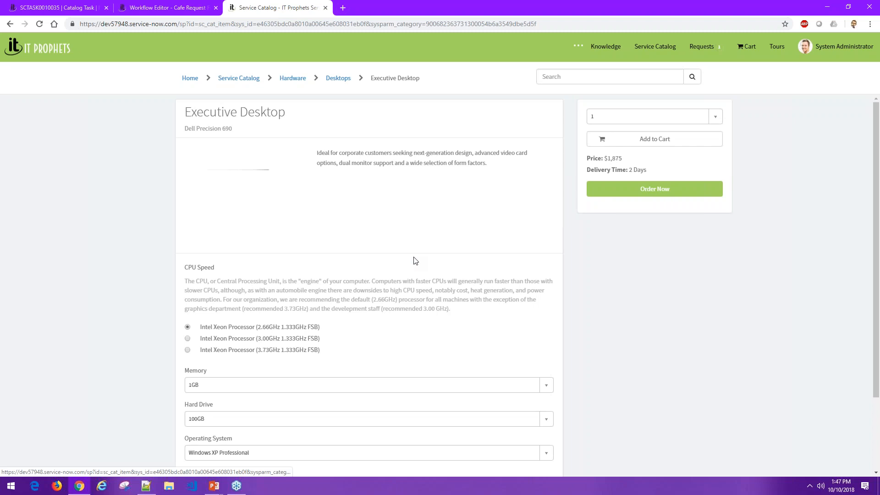
scroll(428, 300, "down", 1)
scroll(428, 300, "down", 2)
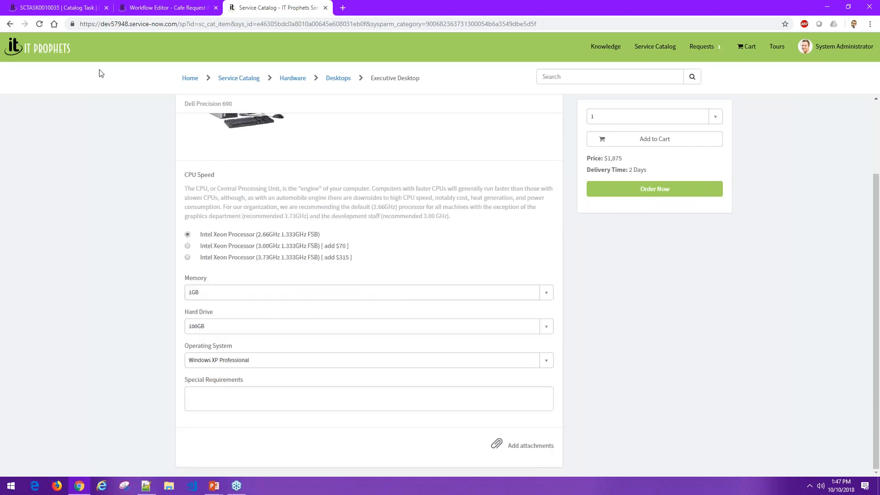
- Return to the catalog categories and view the iPhone 6s item under Mobiles
left_click(10, 25)
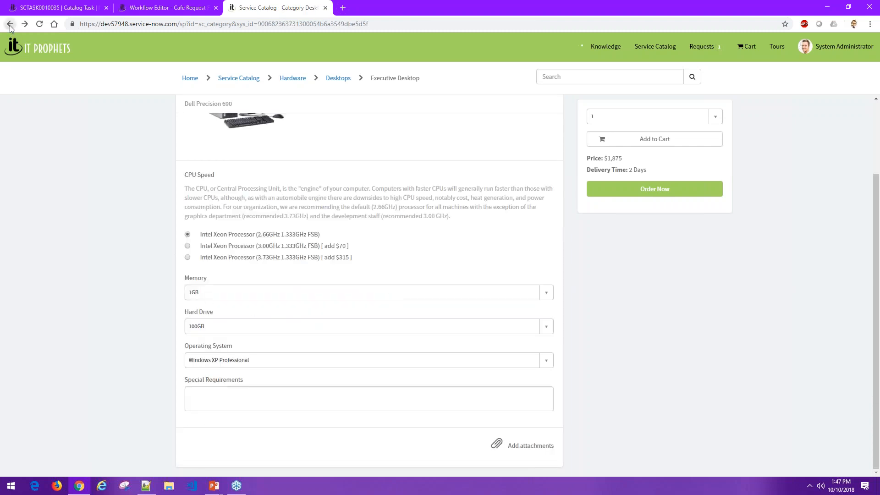
left_click(204, 220)
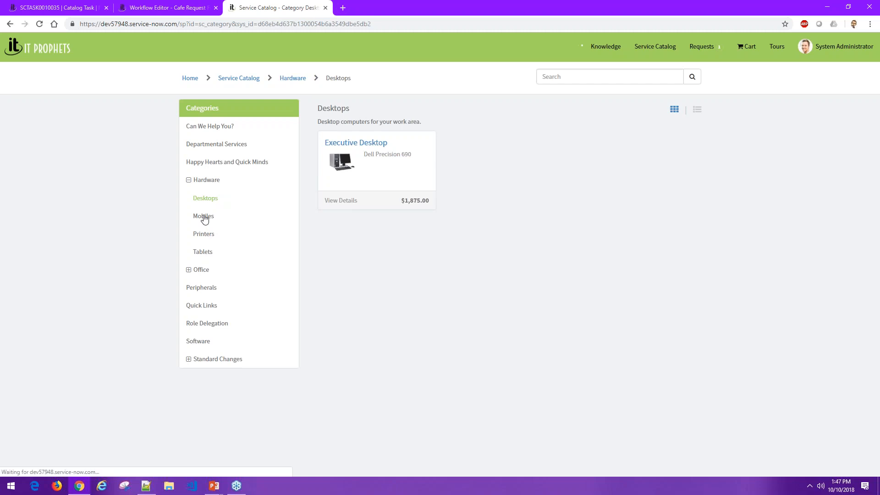
left_click(339, 144)
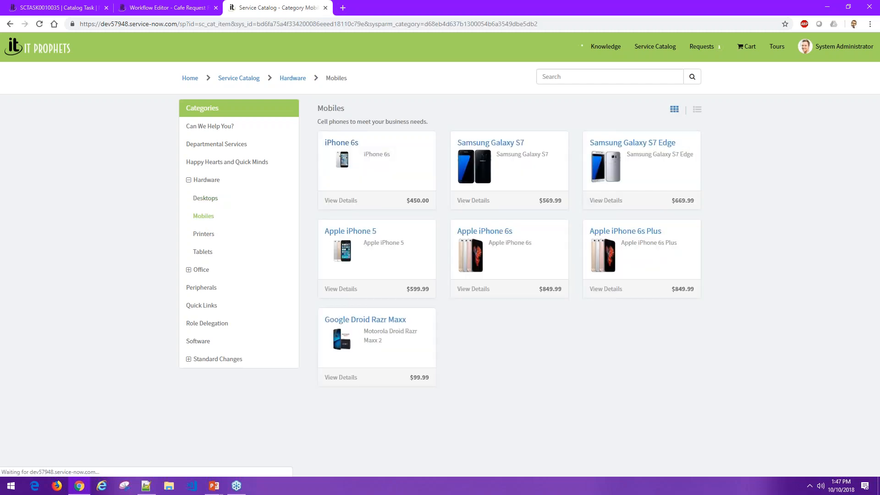
- View the External Monitor item in the Peripherals category, and close the service portal page
left_click(9, 25)
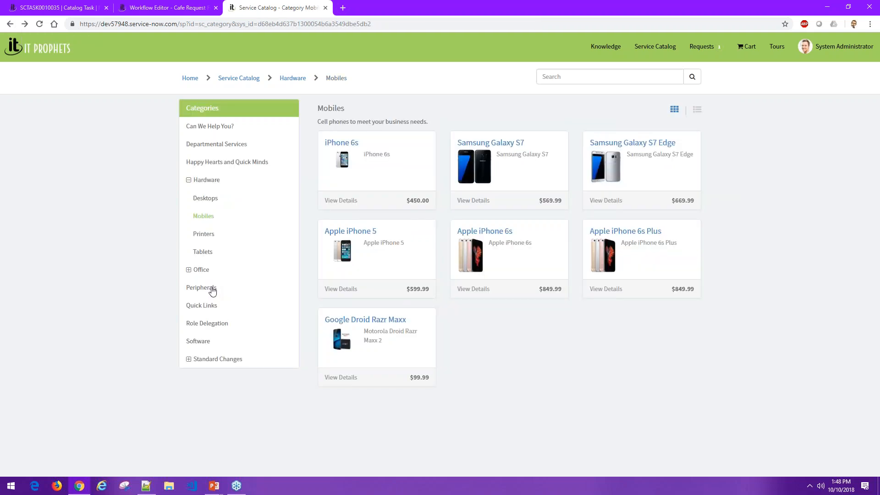
left_click(212, 290)
left_click(500, 146)
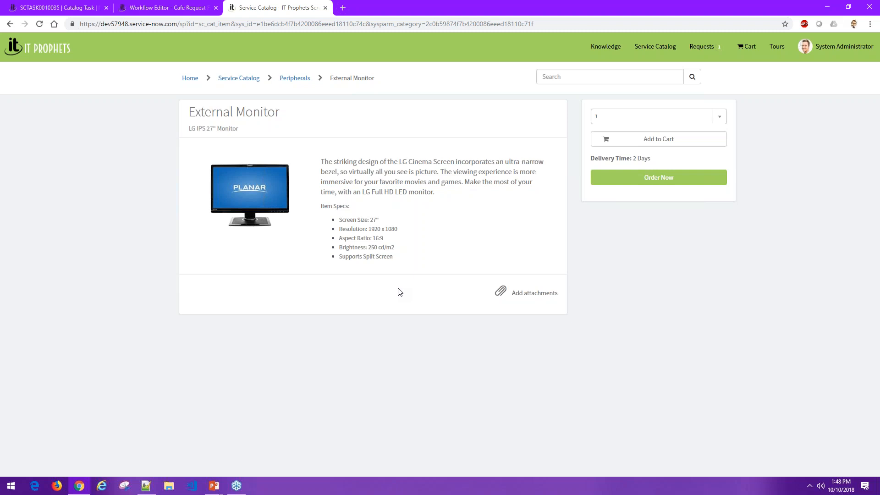
left_click(325, 8)
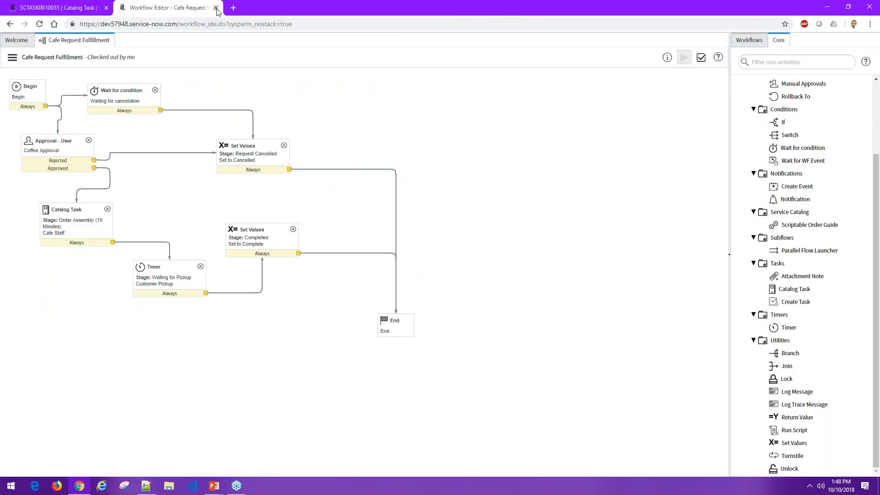